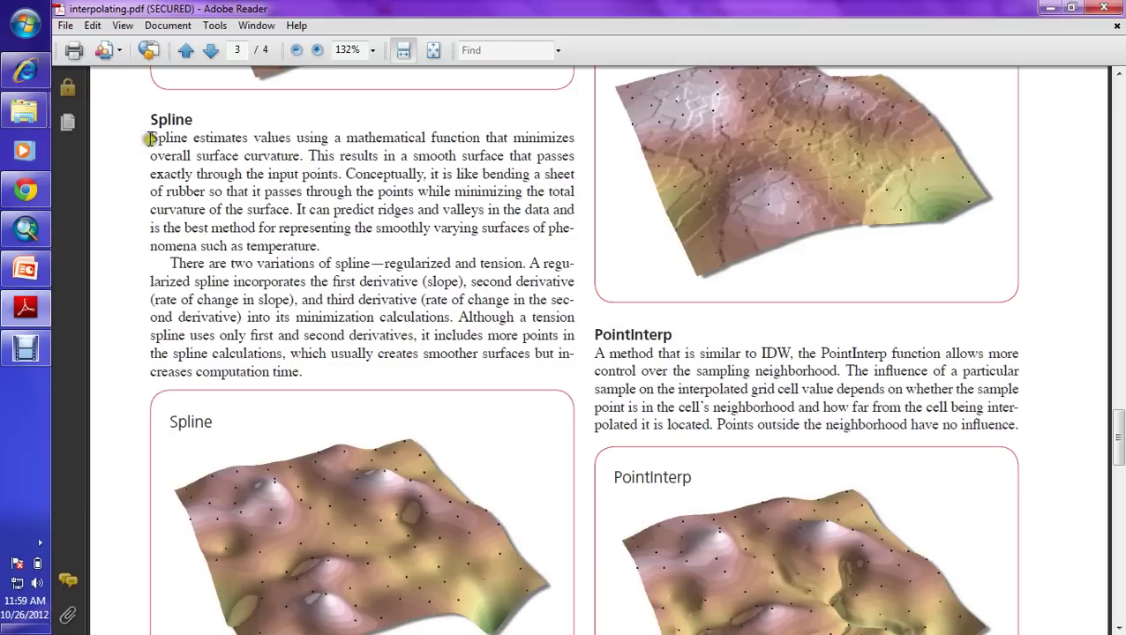
Read the opening sentence of the Spline section, selecting the phrase "overall surface curvature"
left_click_drag(150, 138, 508, 137)
left_click_drag(508, 137, 574, 141)
left_click_drag(309, 156, 237, 155)
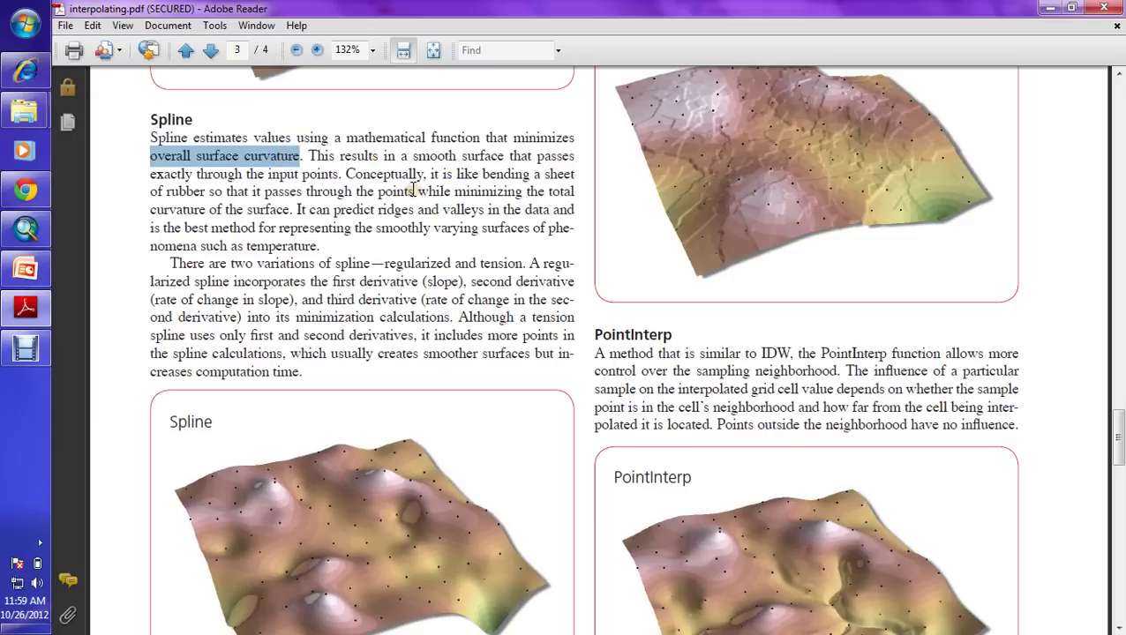
Compare the Inverse Distance Weighted surface figure with the Spline surface figure on page 3
scroll(468, 191, "up", 3)
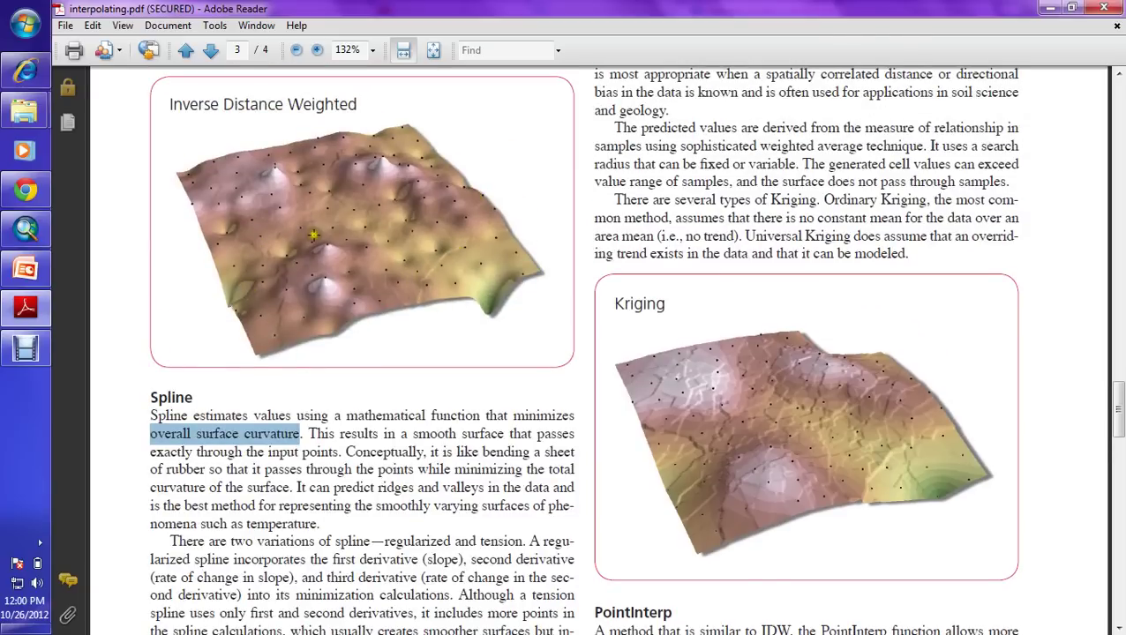
scroll(313, 234, "down", 3)
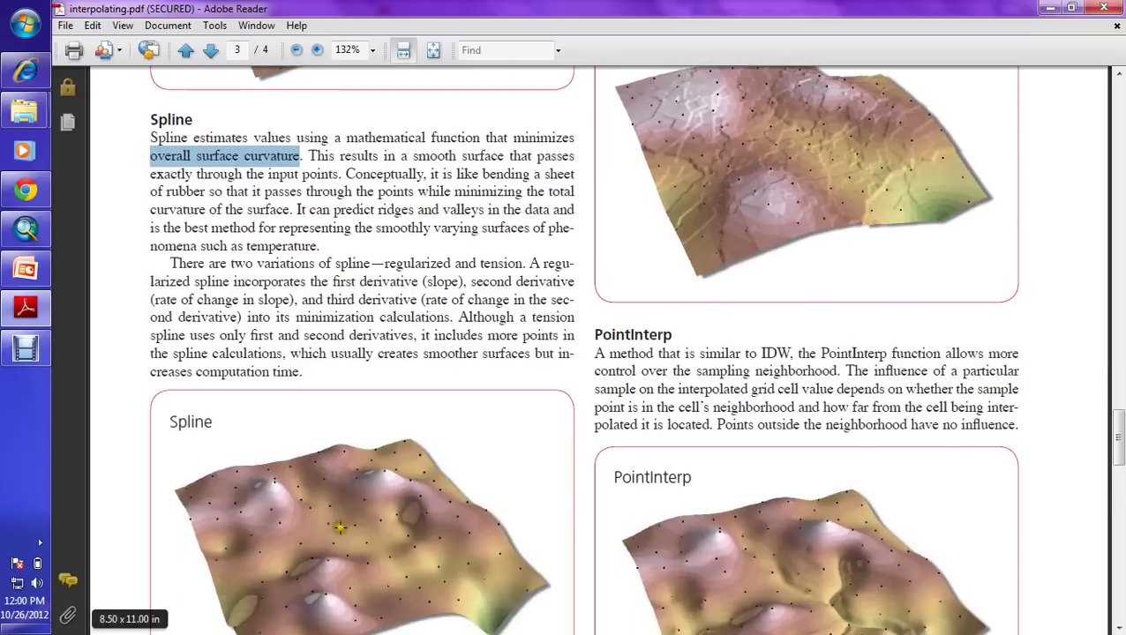
scroll(340, 528, "up", 2)
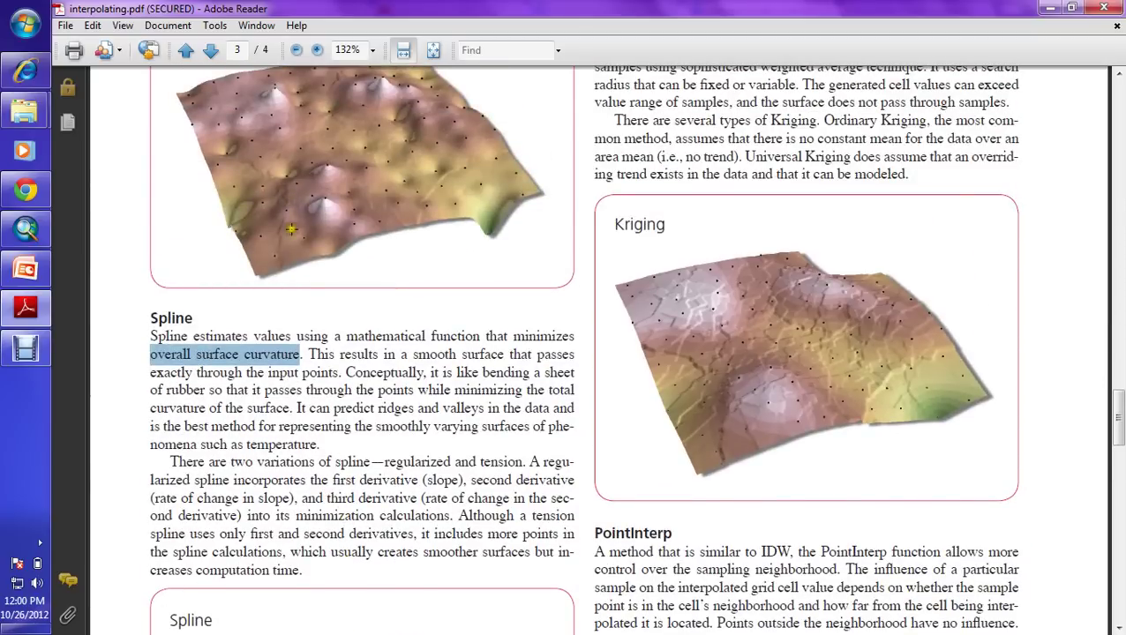
scroll(333, 345, "down", 2)
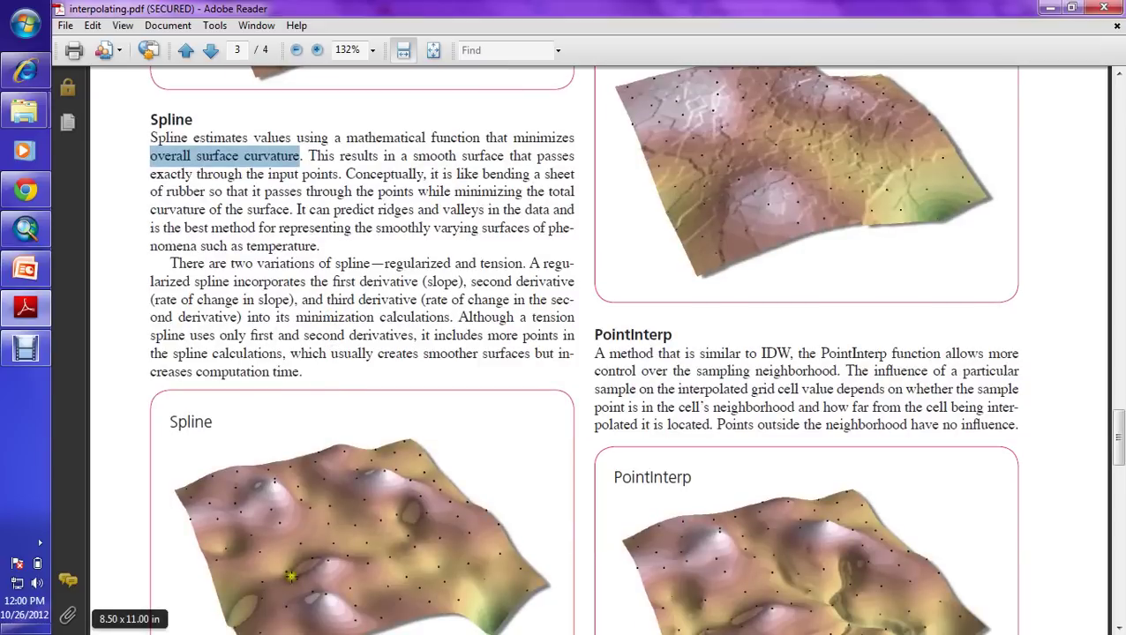
Read the Spline passage on smooth surfaces, selecting the bending sheet of rubber comparison and the words "It can predict"
left_click_drag(311, 156, 570, 152)
left_click(329, 160)
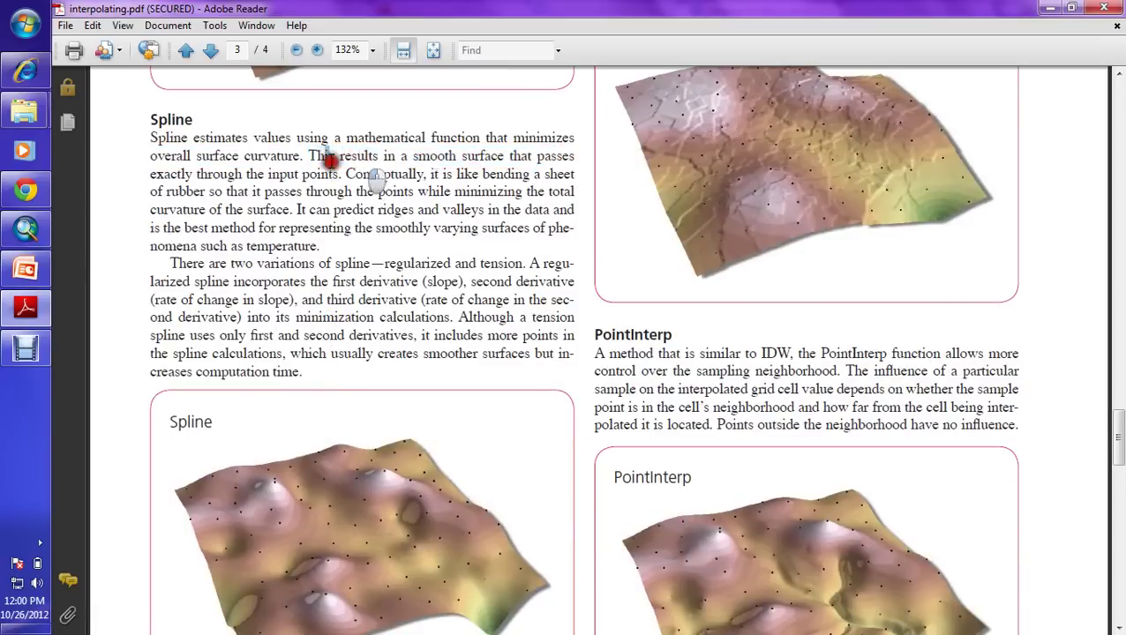
left_click_drag(329, 160, 296, 209)
left_click(385, 179)
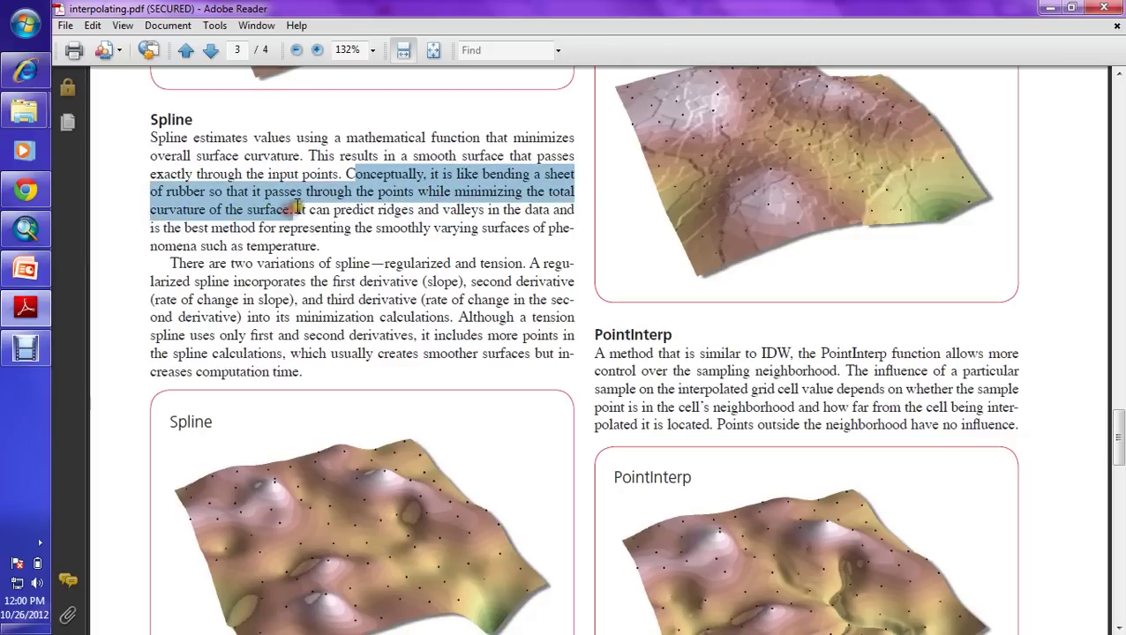
left_click(350, 200)
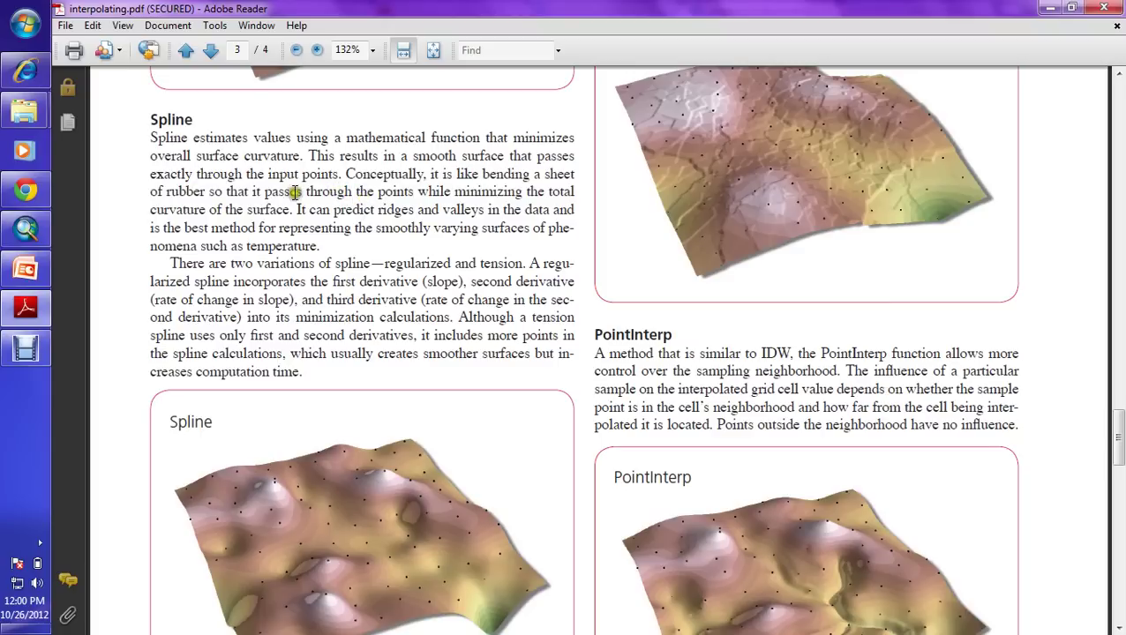
left_click_drag(299, 209, 374, 212)
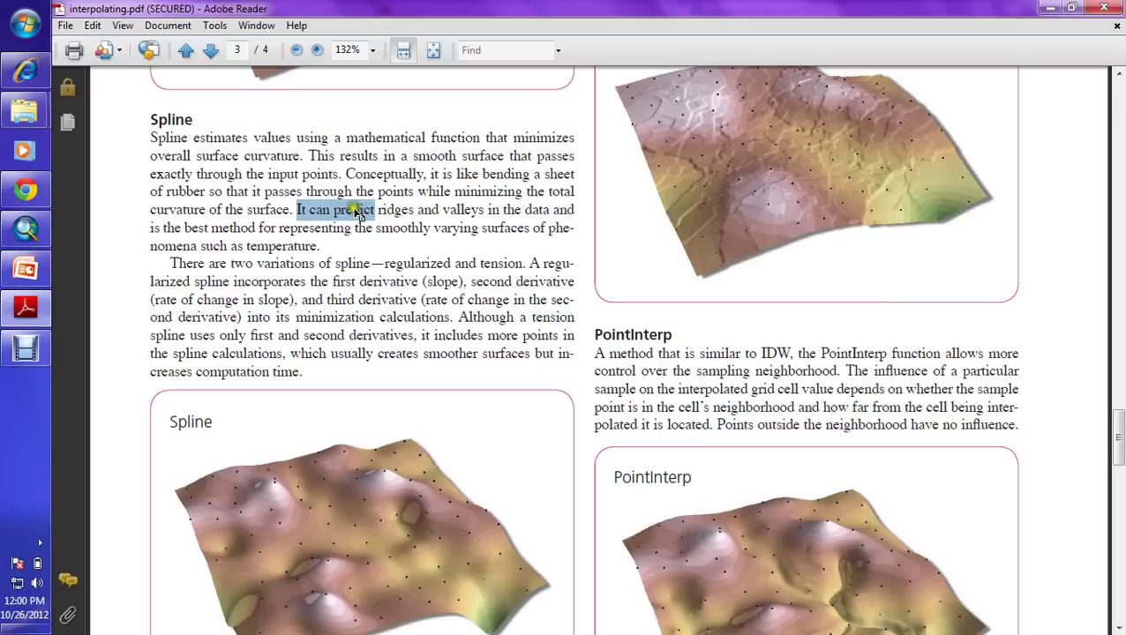
left_click(355, 210)
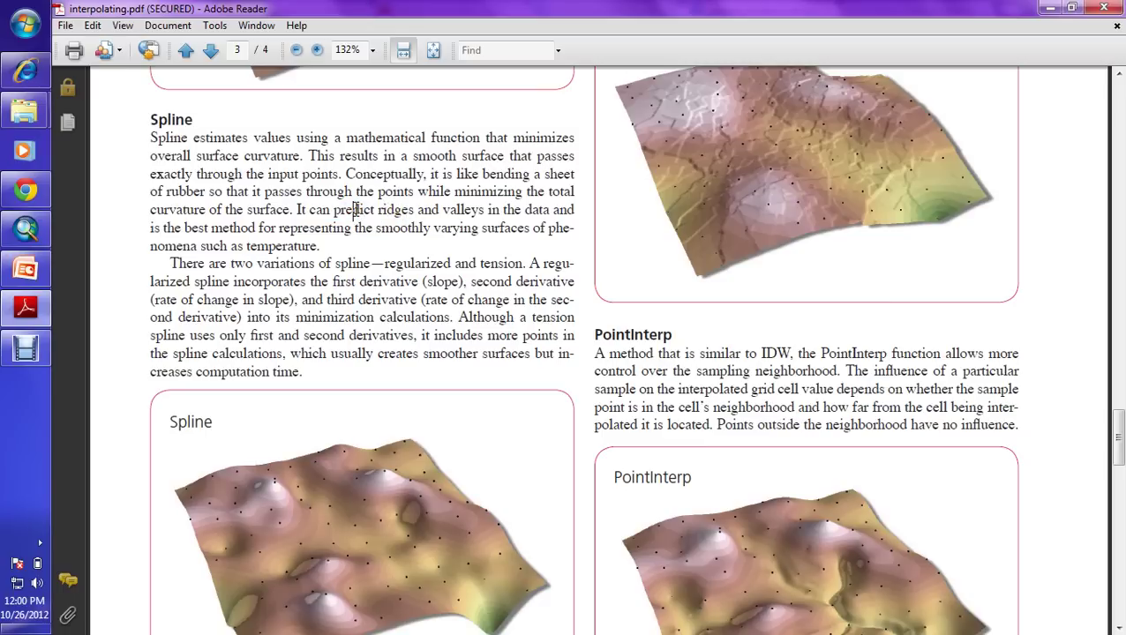
left_click(25, 349)
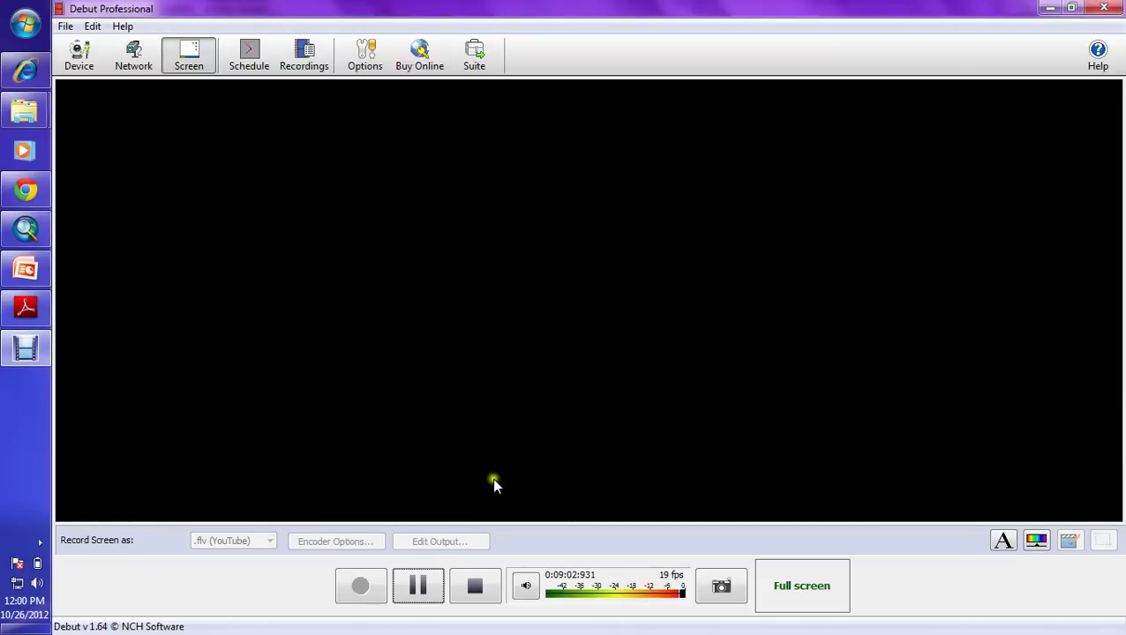
left_click(1050, 8)
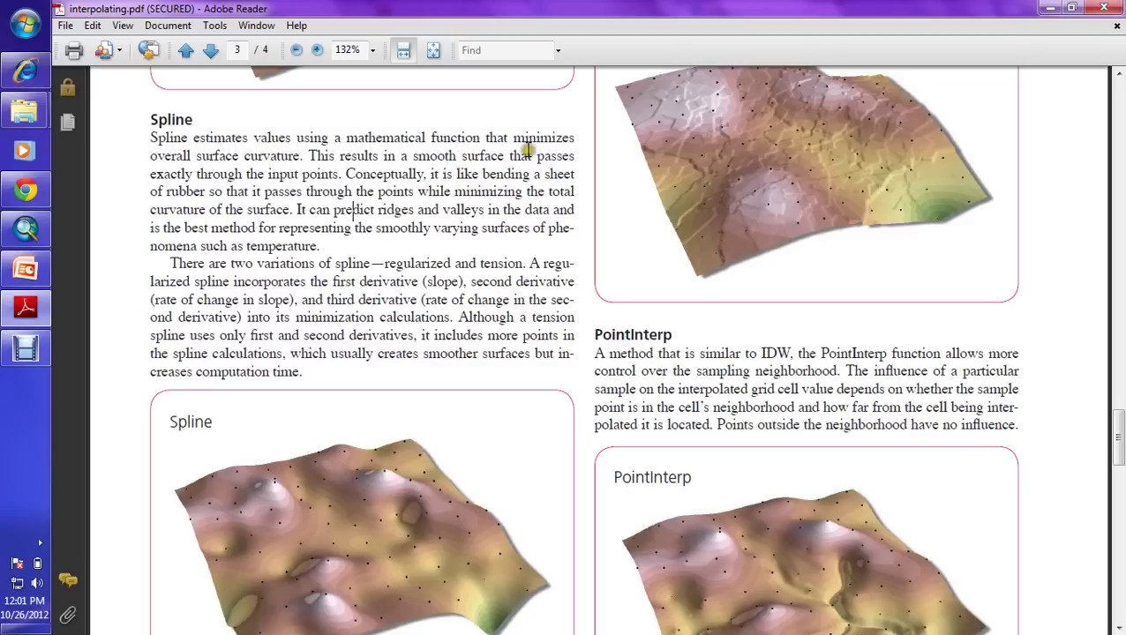
Select the Spline sentence about predicting ridges and valleys and representing smoothly varying phenomena such as temperature
mouse_move(297, 209)
left_mouse_down()
mouse_move(590, 221)
mouse_move(258, 222)
mouse_move(547, 231)
mouse_move(255, 243)
mouse_move(553, 231)
mouse_move(244, 254)
mouse_move(365, 244)
left_mouse_up()
left_click(371, 245)
left_click(356, 282)
Read the paragraph on regularized and tension splines, selecting the phrases about the derivatives each variation uses
left_click_drag(171, 263, 547, 264)
left_click(422, 263)
left_click(499, 299)
left_click_drag(197, 282, 466, 282)
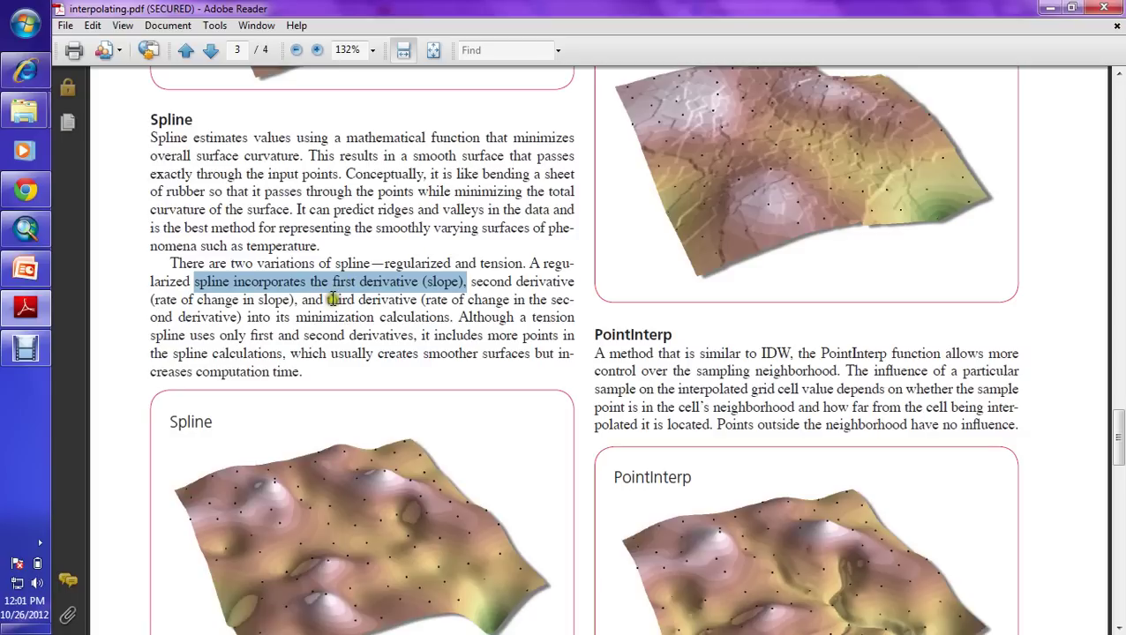
left_click_drag(328, 299, 412, 336)
left_click(511, 336)
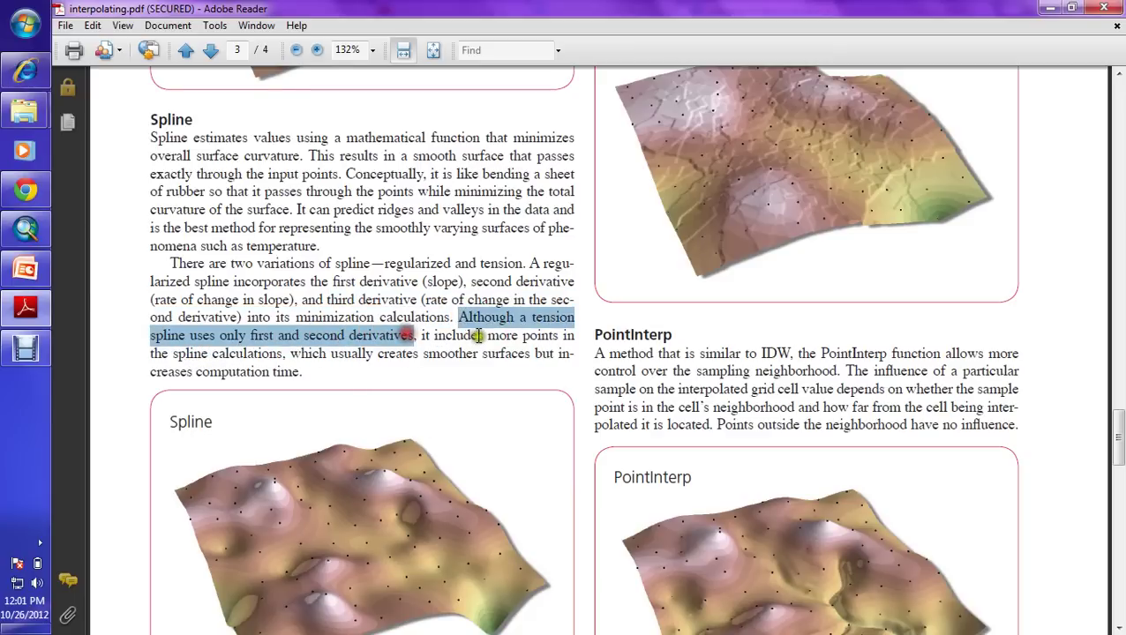
left_click(441, 335)
double_click(425, 335)
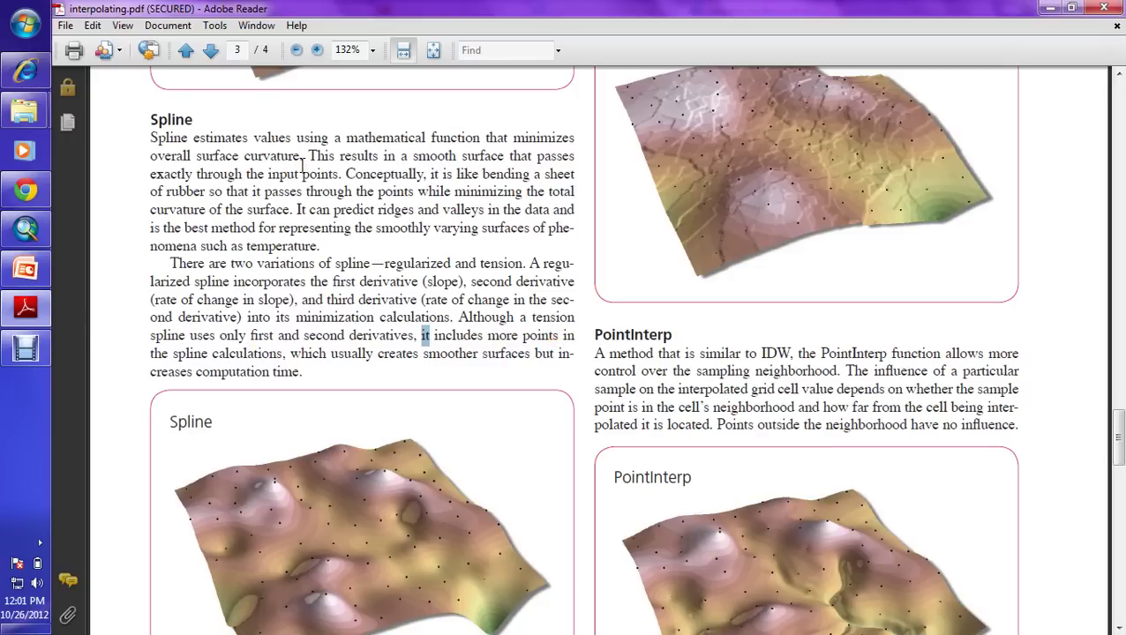
Read the first Kriging paragraph, selecting its opening definition, "explain variation in the surface" and the sentence on when Kriging is most appropriate
scroll(391, 159, "up", 10)
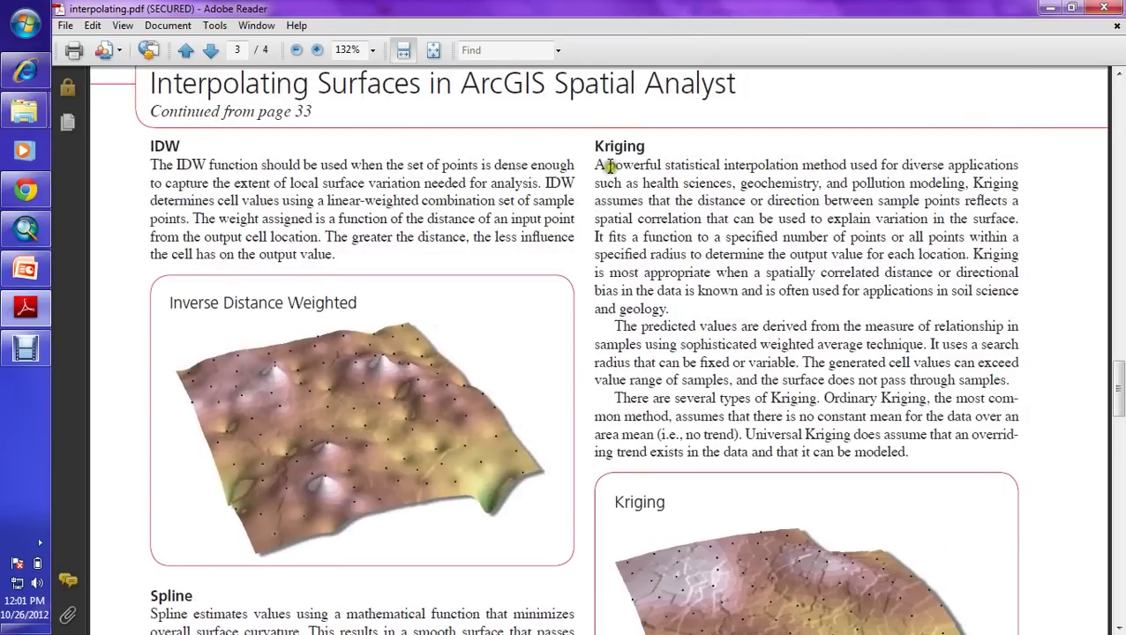
mouse_move(607, 165)
left_mouse_down()
mouse_move(984, 165)
mouse_move(728, 168)
mouse_move(663, 183)
left_mouse_up()
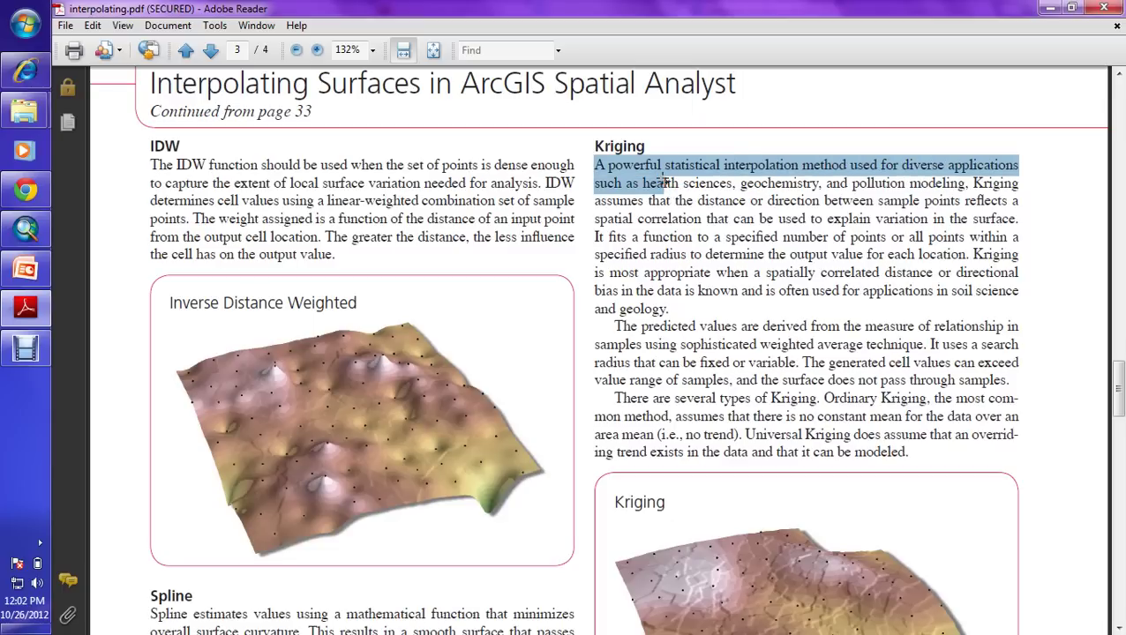
left_click_drag(649, 201, 942, 218)
left_click(900, 251)
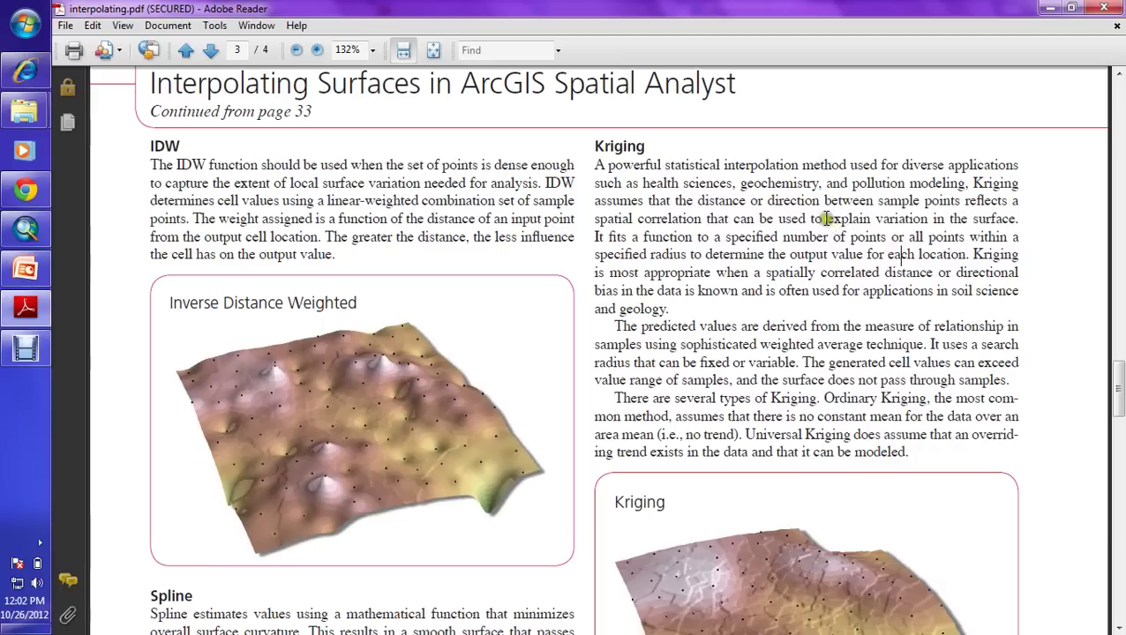
left_click_drag(827, 219, 1004, 226)
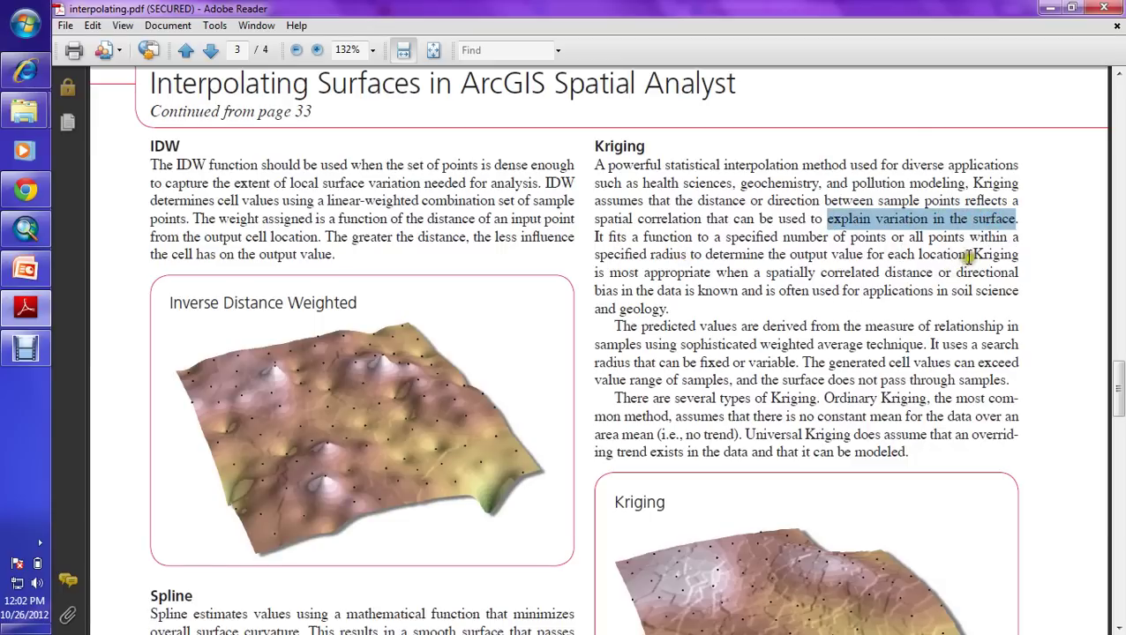
left_click_drag(969, 255, 695, 326)
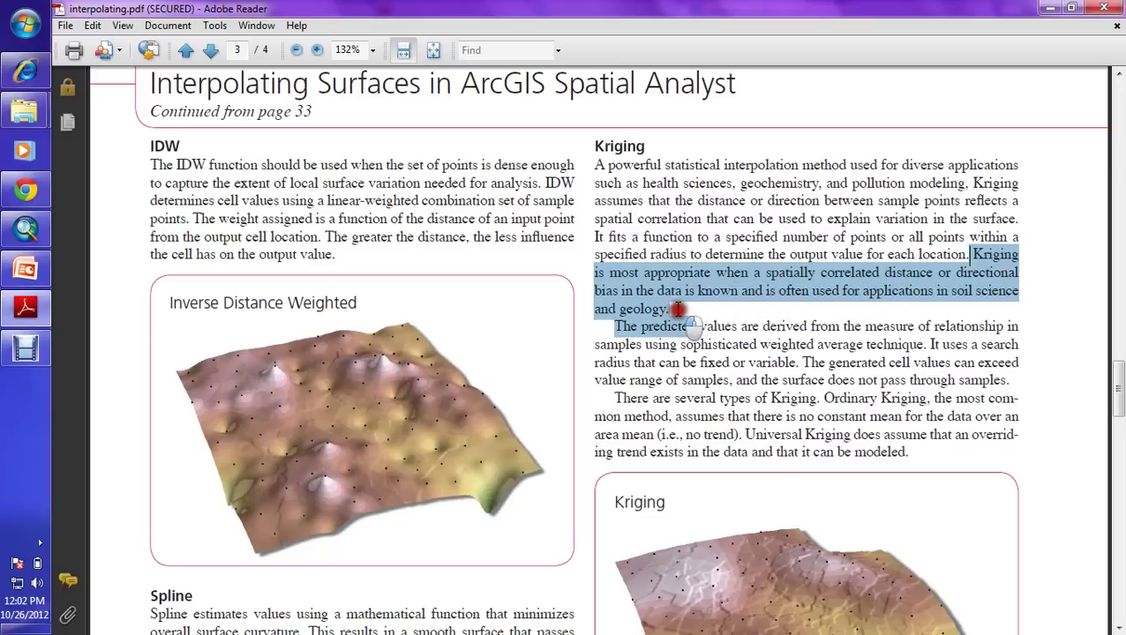
Examine the Kriging surface figure and compare it with the Spline and PointInterp figures on page 3
scroll(697, 326, "down", 2)
scroll(706, 263, "up", 1)
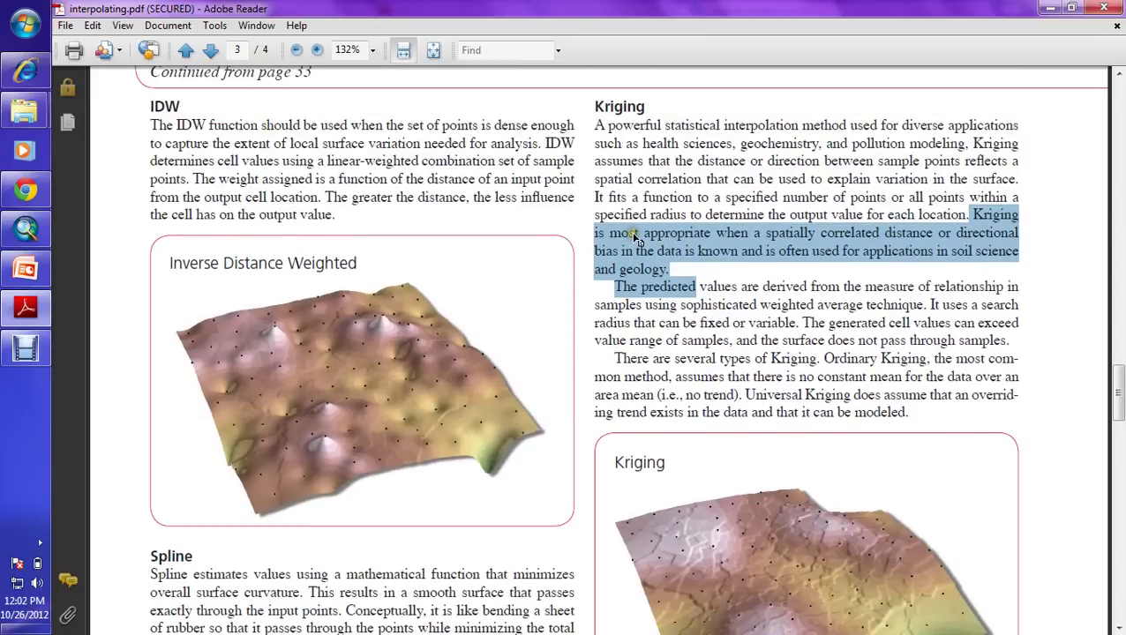
scroll(734, 245, "down", 4)
scroll(741, 256, "up", 2)
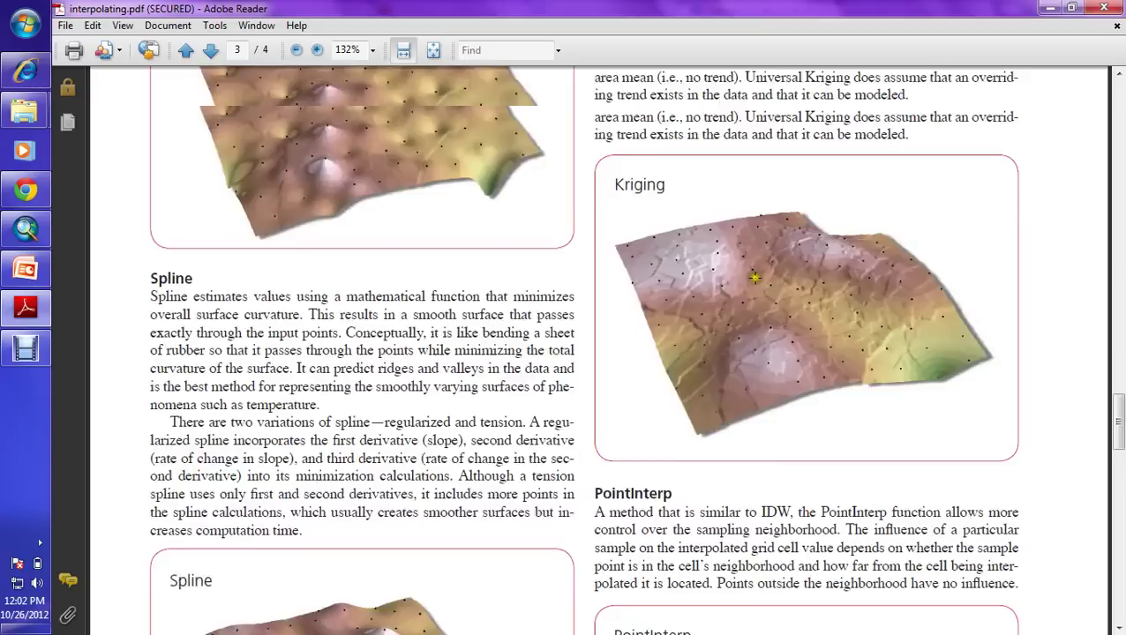
scroll(748, 273, "down", 4)
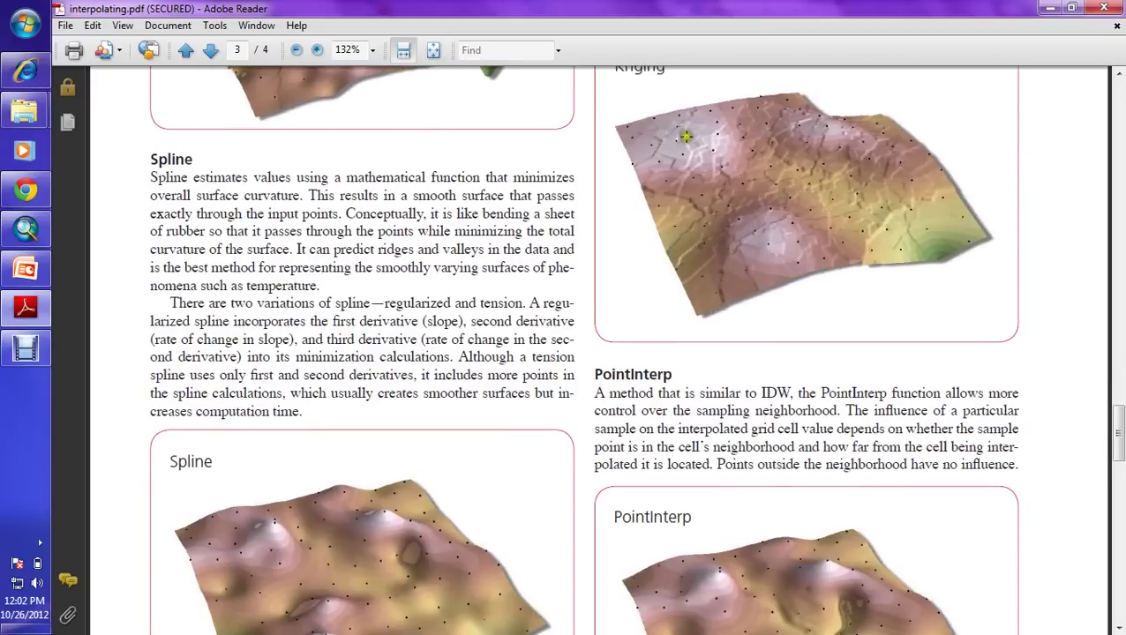
scroll(447, 384, "down", 1)
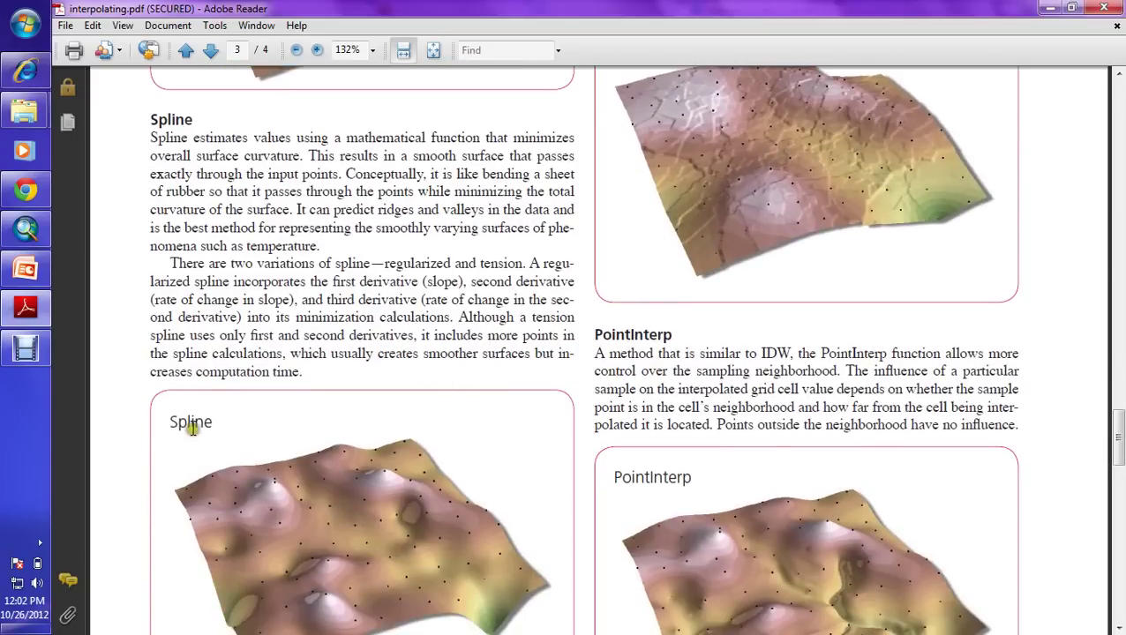
scroll(720, 429, "down", 2)
scroll(720, 429, "up", 6)
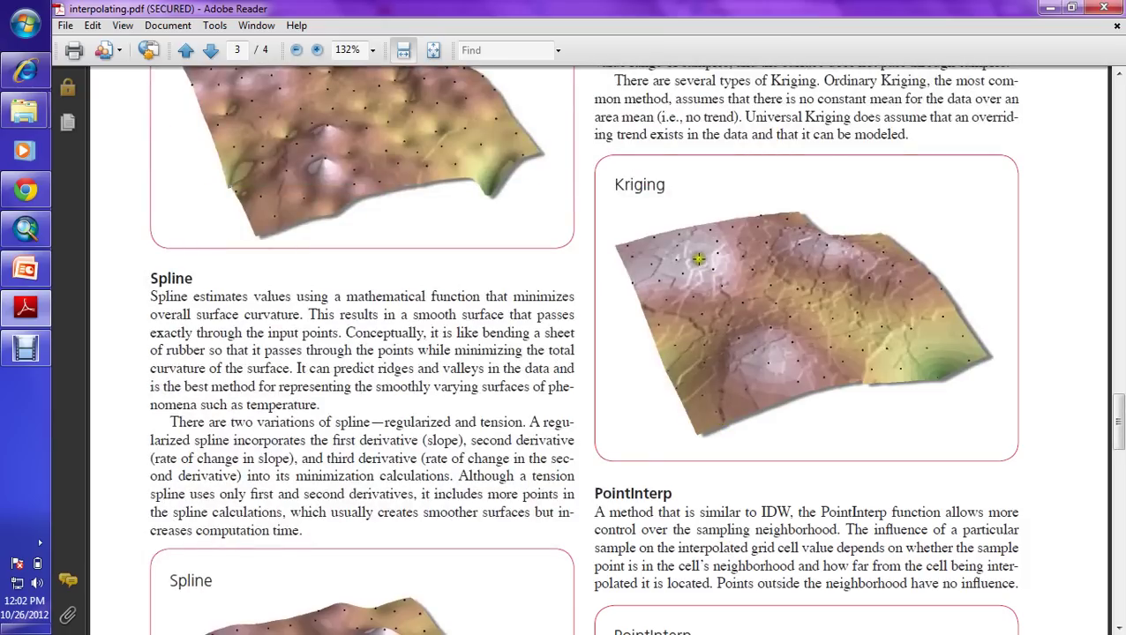
scroll(794, 318, "down", 4)
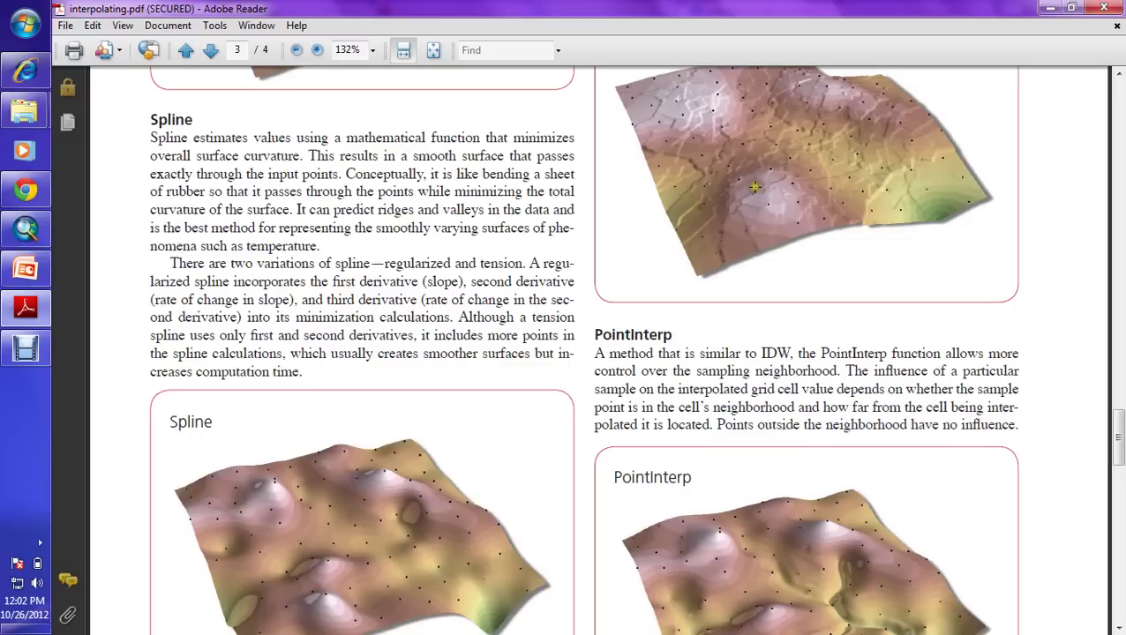
scroll(755, 187, "up", 3)
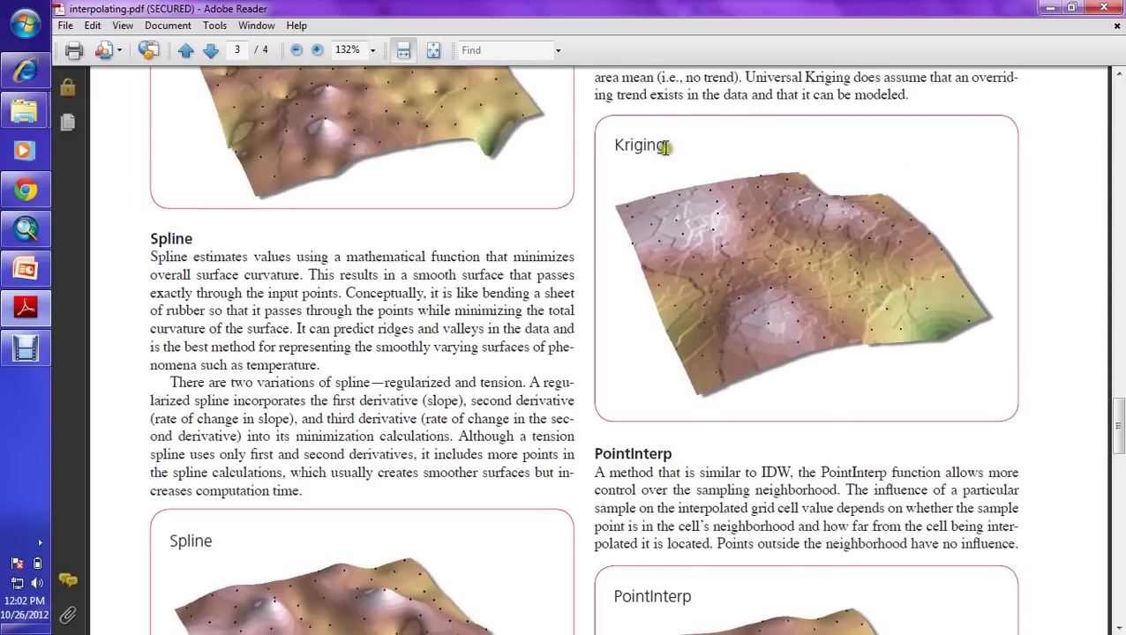
Select the Kriging figure's title and the start of the Spline section, and view the Spline surface figure again
left_click_drag(668, 146, 614, 146)
scroll(680, 214, "down", 3)
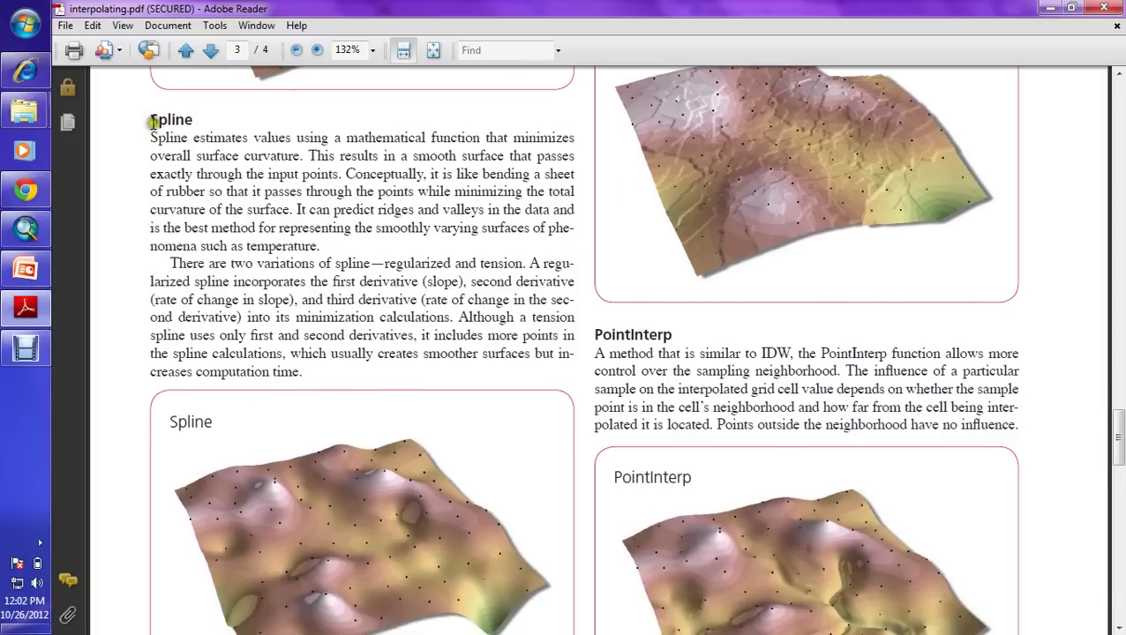
left_click_drag(152, 124, 264, 140)
left_click_drag(309, 211, 315, 219)
scroll(315, 221, "down", 3)
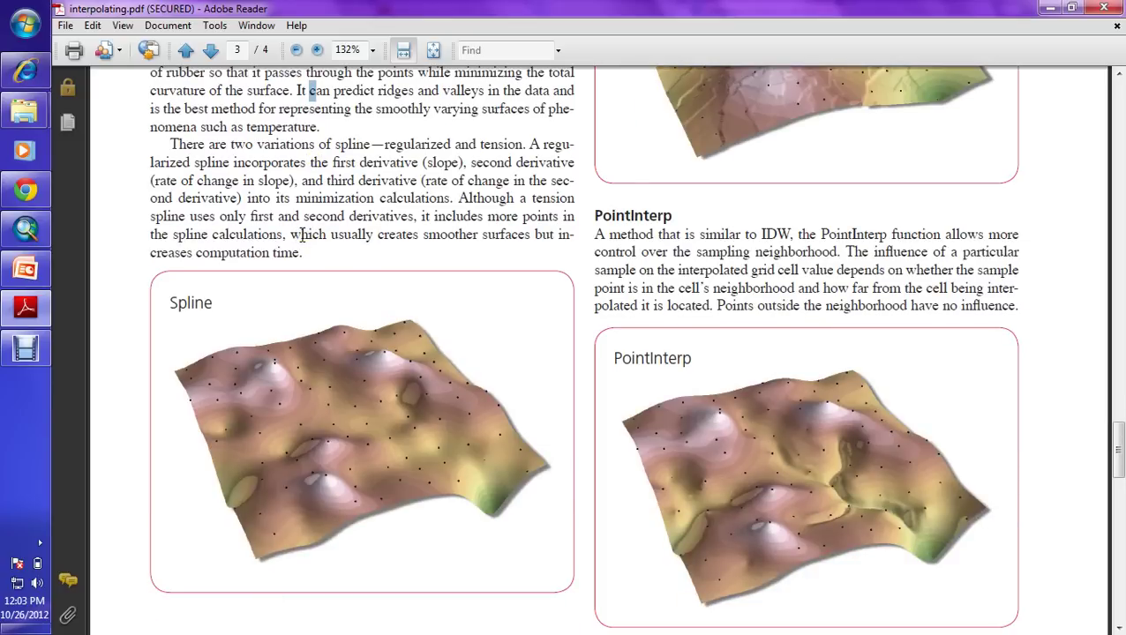
Return to the IDW section and select the phrase "points is dense enough" and the IDW heading
scroll(301, 234, "up", 5)
scroll(381, 322, "up", 8)
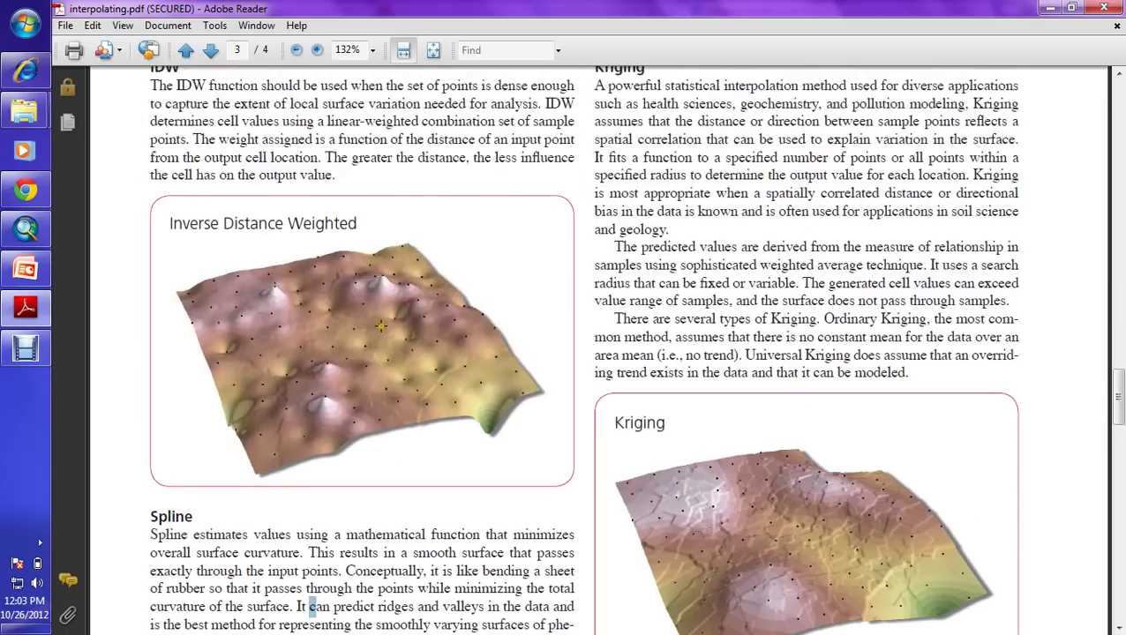
scroll(315, 254, "up", 3)
left_click_drag(442, 205, 553, 212)
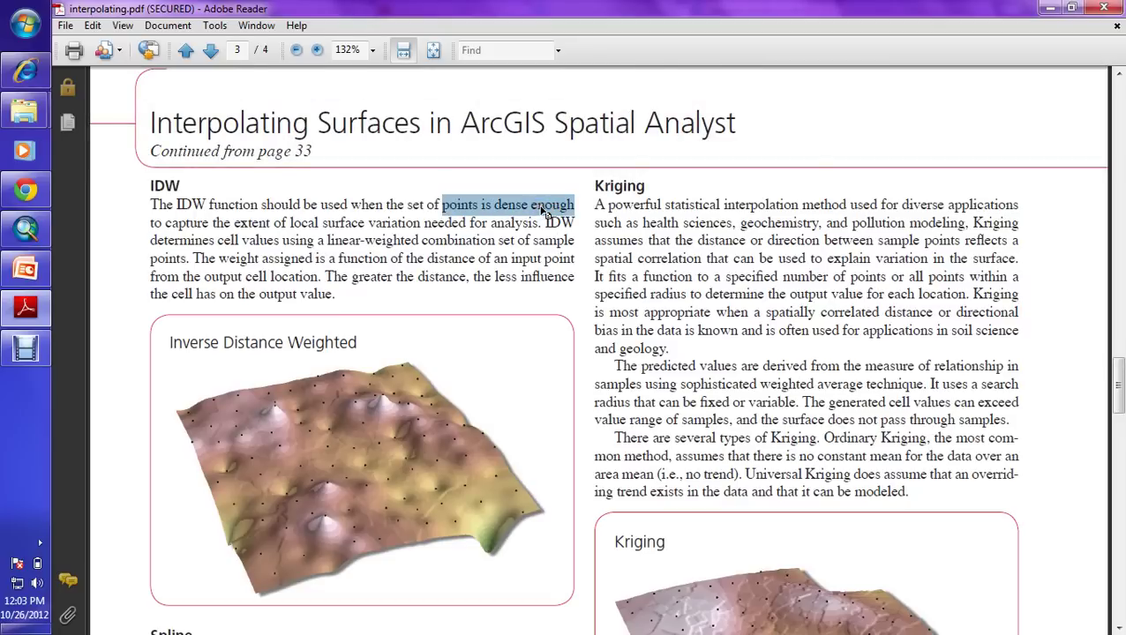
left_click(454, 216)
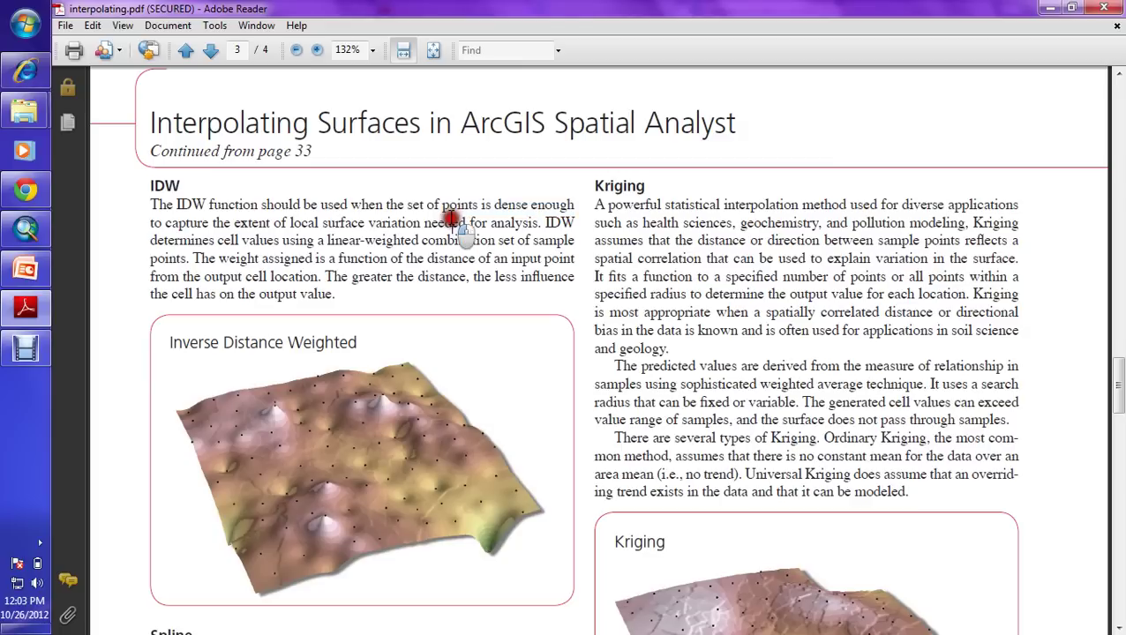
double_click(178, 186)
Select the PointInterp heading with the start of its description, and continue to the Natural Neighbor and Topo to Raster sections on page 4
scroll(756, 242, "down", 3)
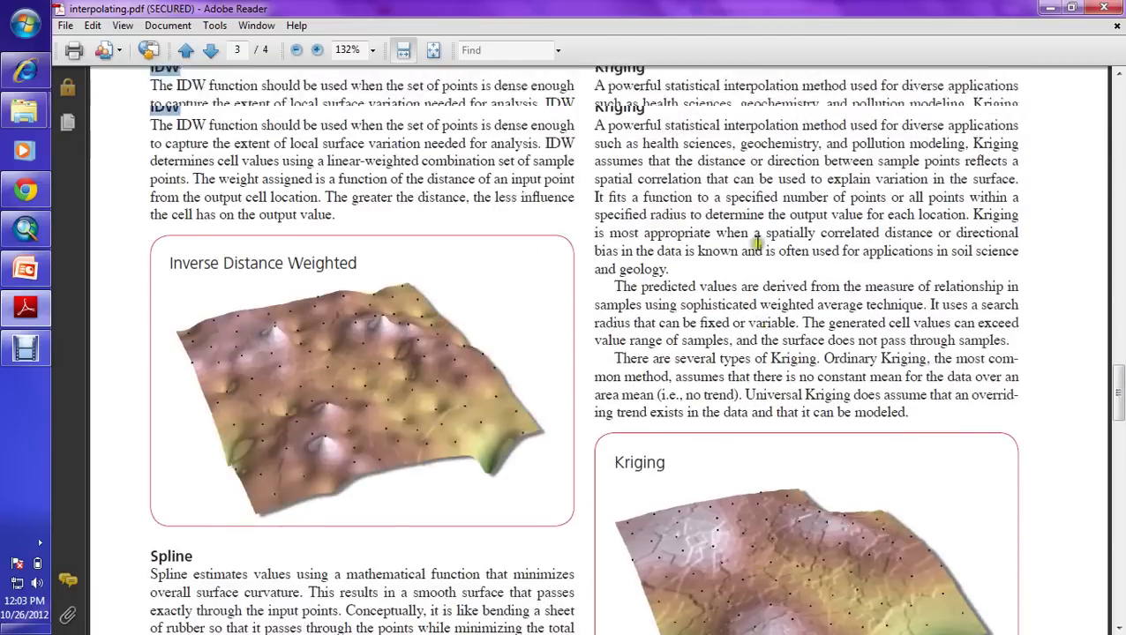
scroll(756, 242, "up", 2)
scroll(626, 217, "down", 9)
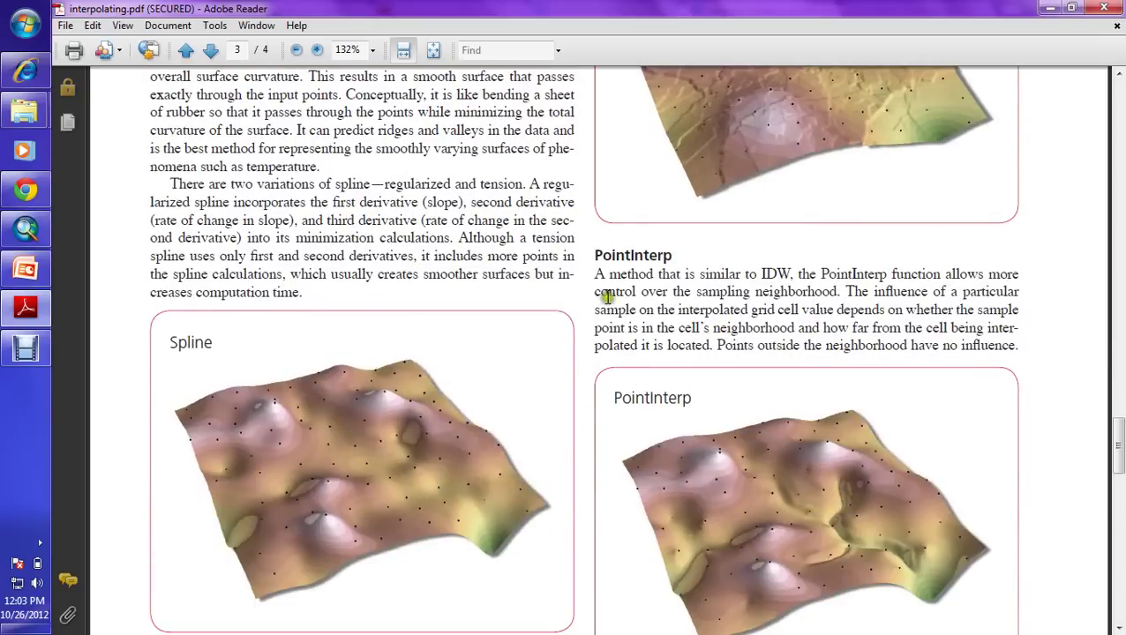
left_click_drag(594, 255, 696, 274)
left_click(754, 276)
scroll(759, 296, "down", 10)
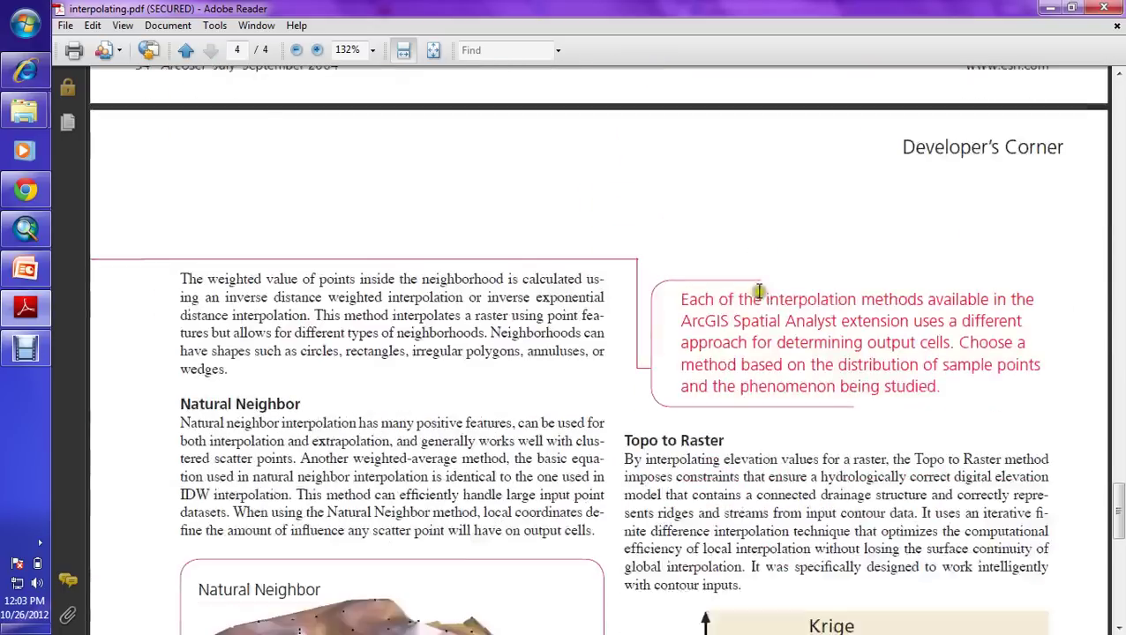
Read the Natural Neighbor, Topo to Raster, Trend and Conclusion sections on page 4 and examine the IDW, Krige and Spline curve chart
scroll(427, 362, "down", 3)
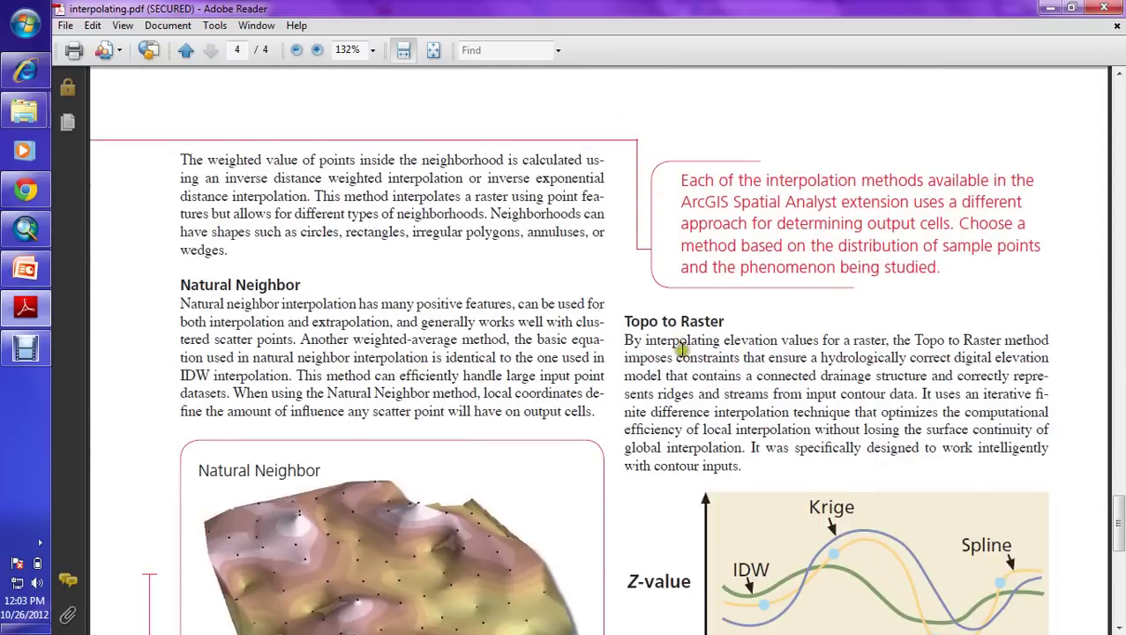
scroll(710, 351, "down", 4)
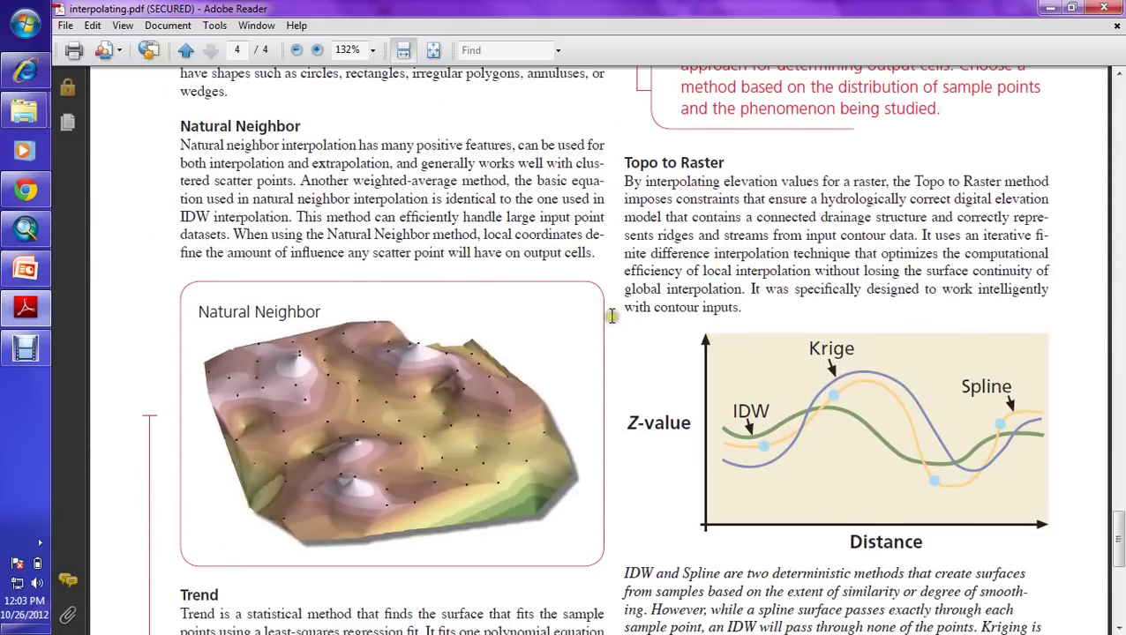
scroll(439, 316, "down", 3)
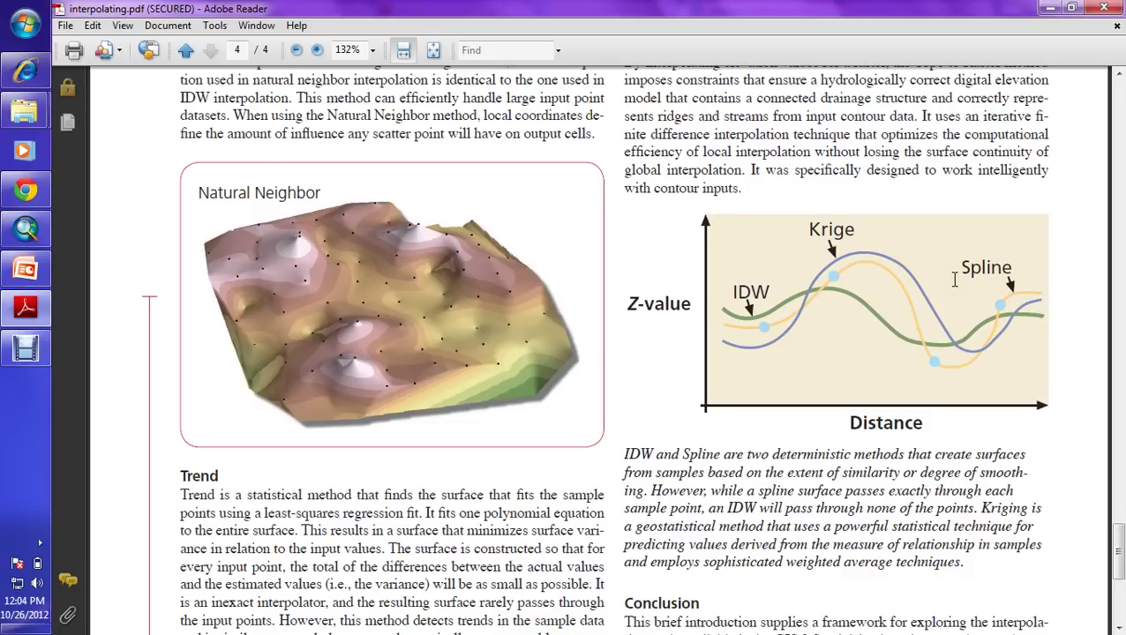
scroll(705, 247, "down", 3)
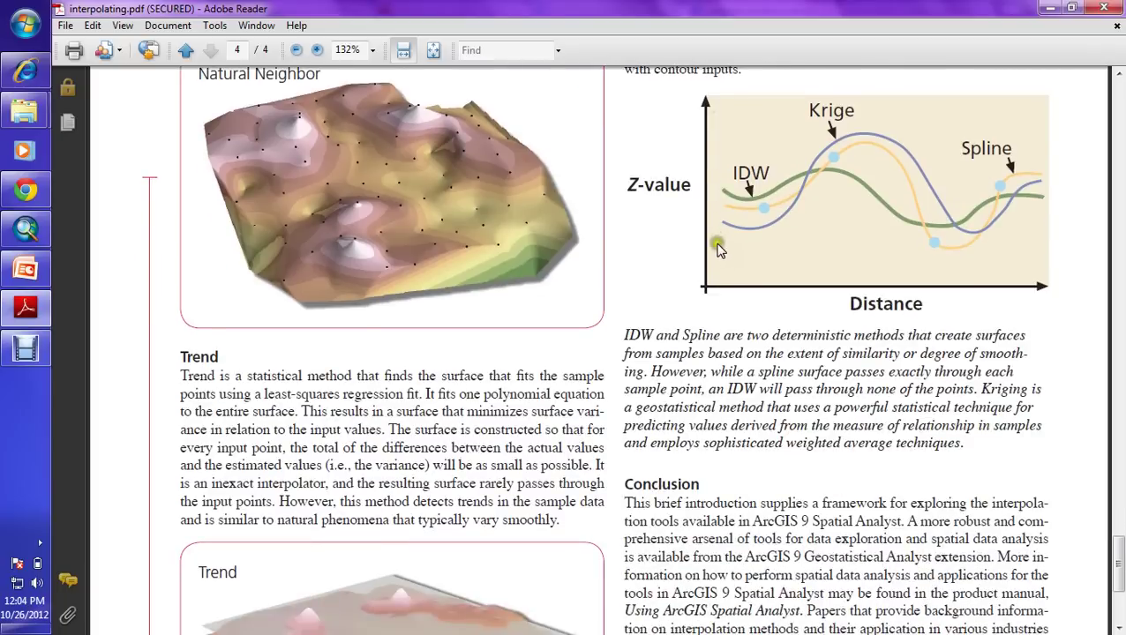
scroll(716, 249, "up", 7)
scroll(719, 243, "down", 15)
scroll(710, 260, "up", 7)
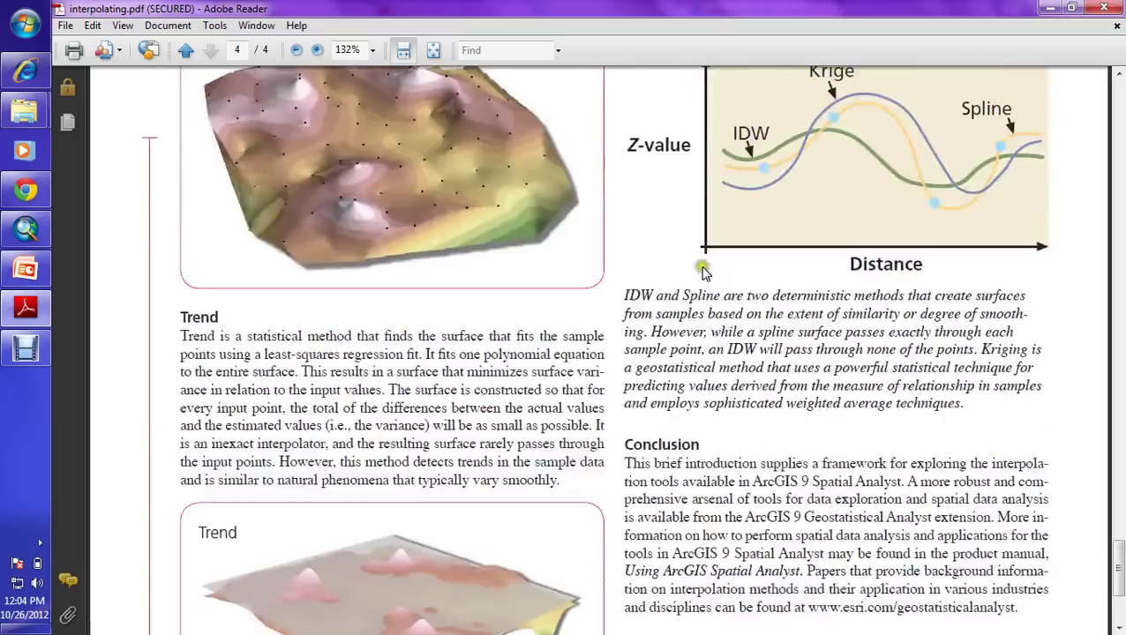
Switch to ArcMap and hide the Spline, Kringing and IDW raster layers
left_click(1052, 7)
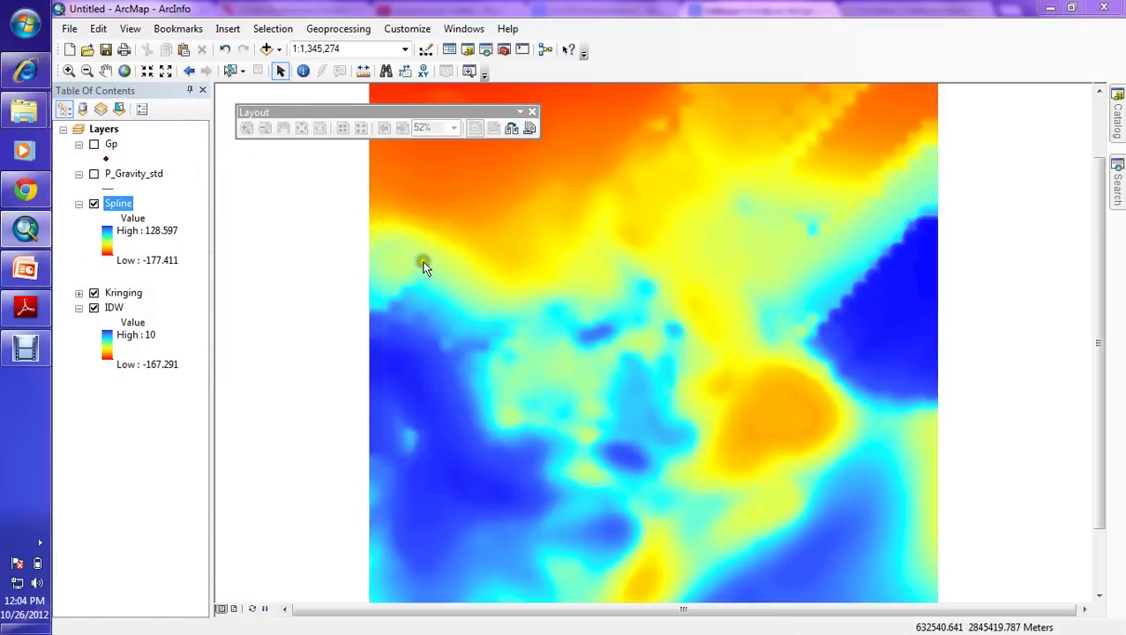
scroll(422, 267, "up", 2)
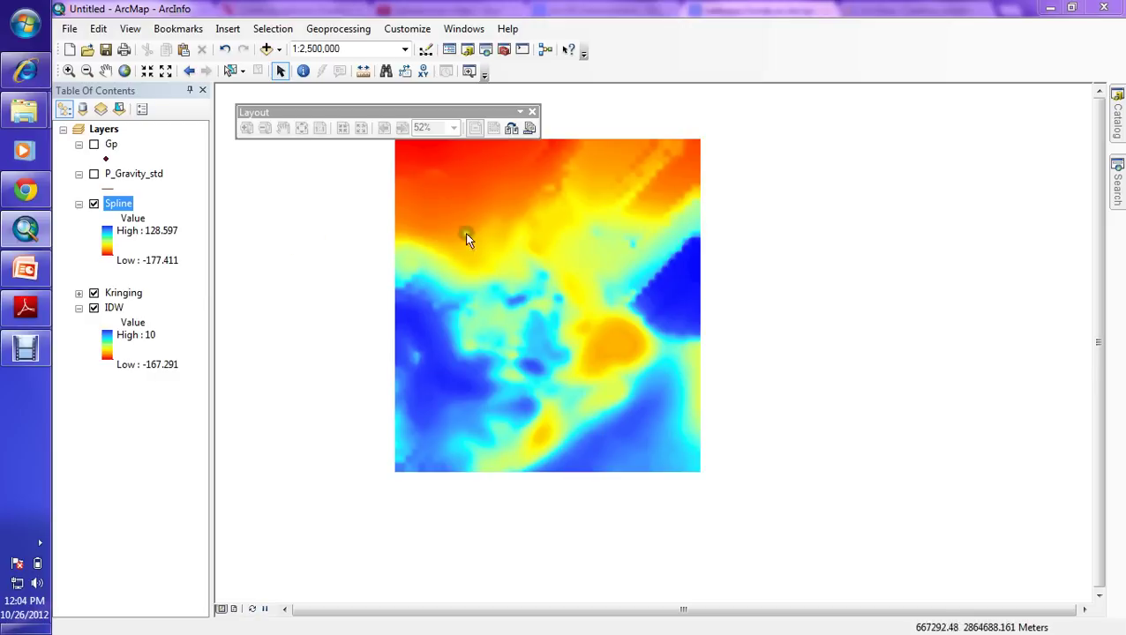
left_click(93, 204)
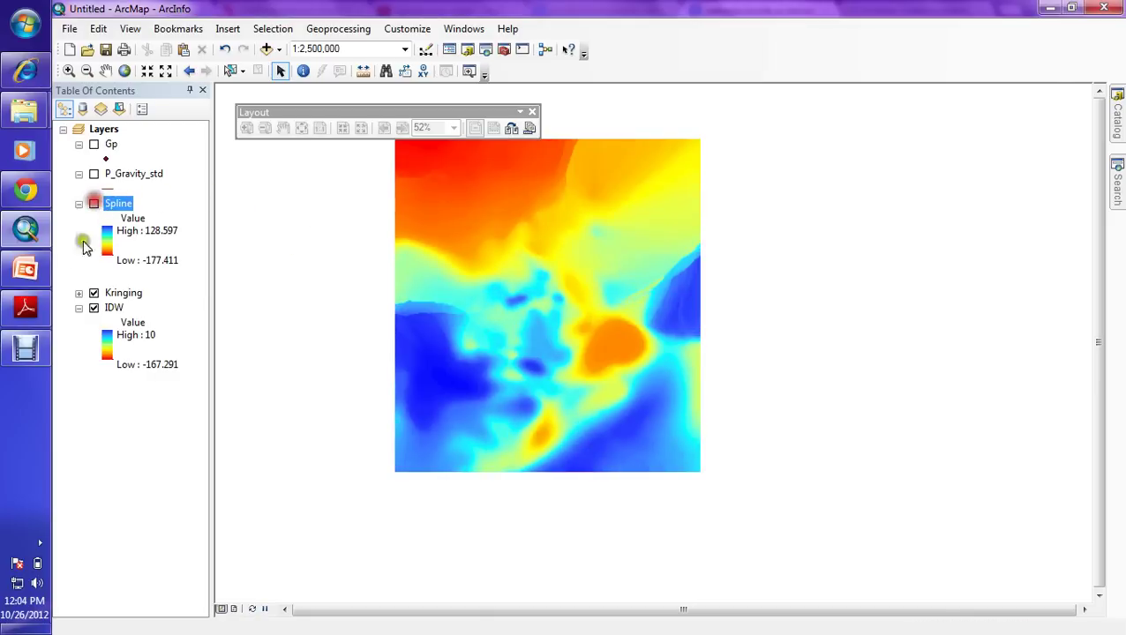
left_click(93, 293)
left_click(93, 308)
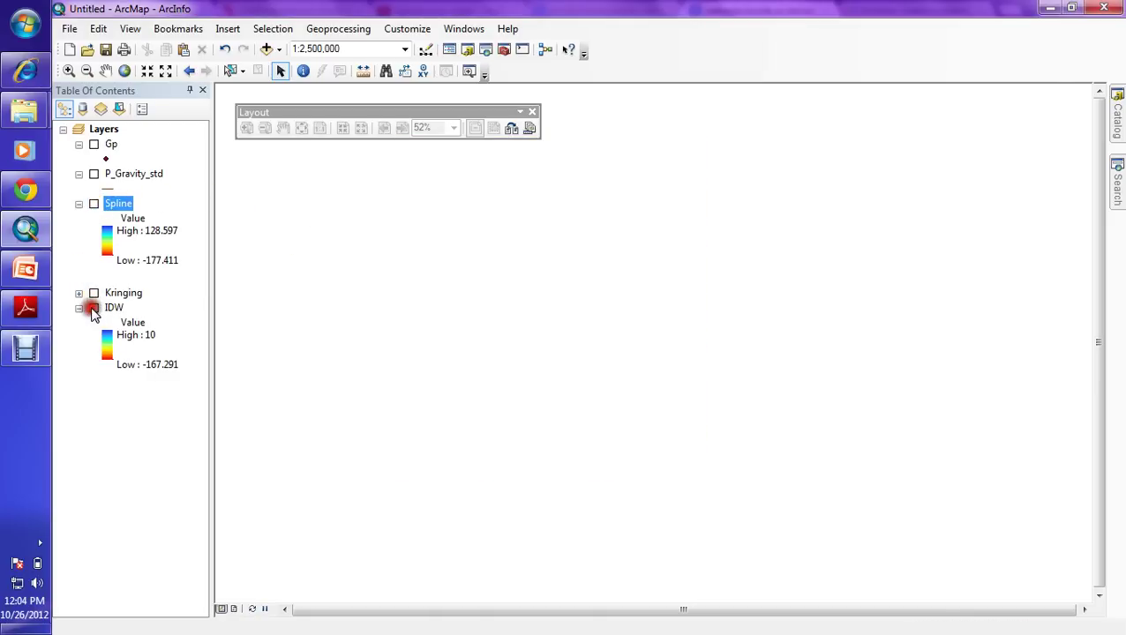
View the Gp point layer on its own, and replace it with the P_Gravity_std contour lines
left_click(93, 143)
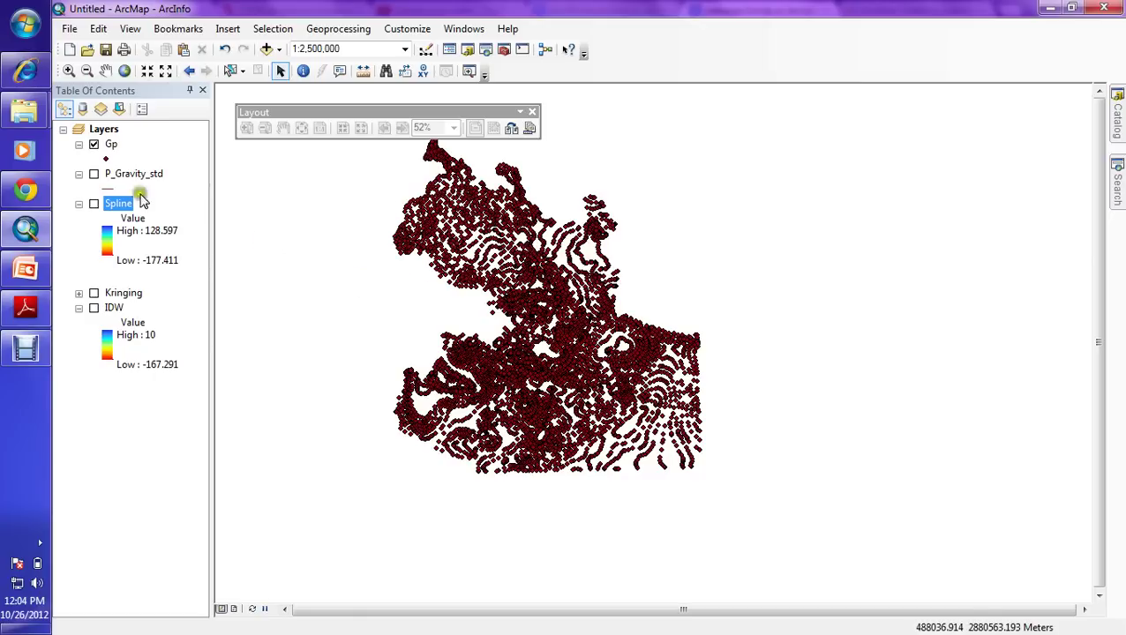
left_click(94, 144)
left_click(94, 174)
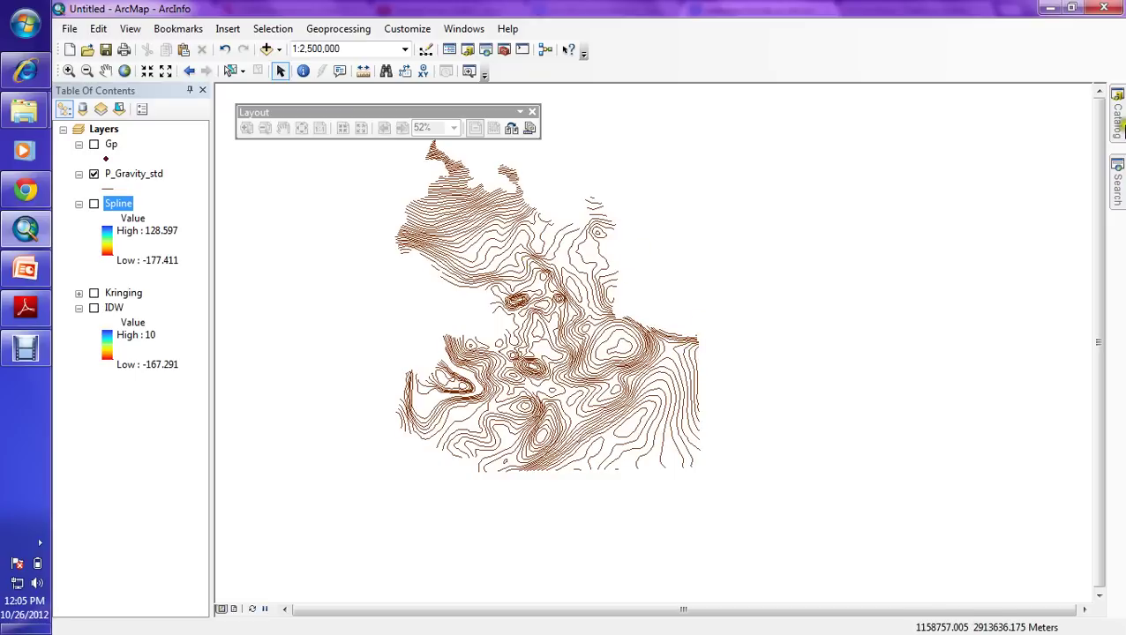
Open the Feature Vertices To Points tool from the Features toolset of the Data Management Tools
left_click(1118, 123)
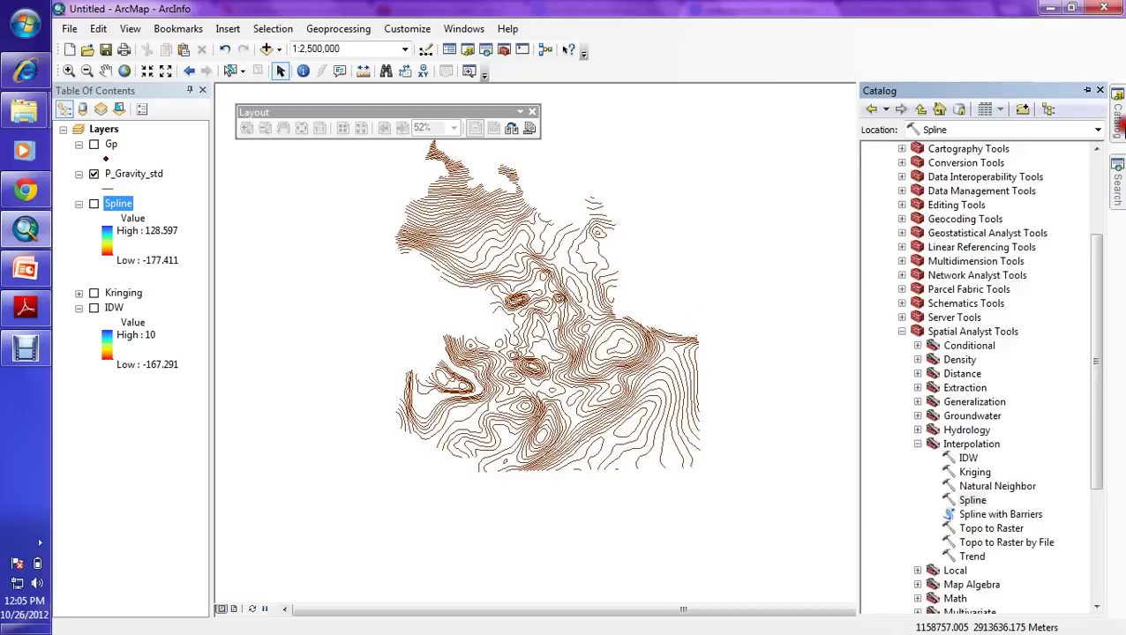
left_click(901, 332)
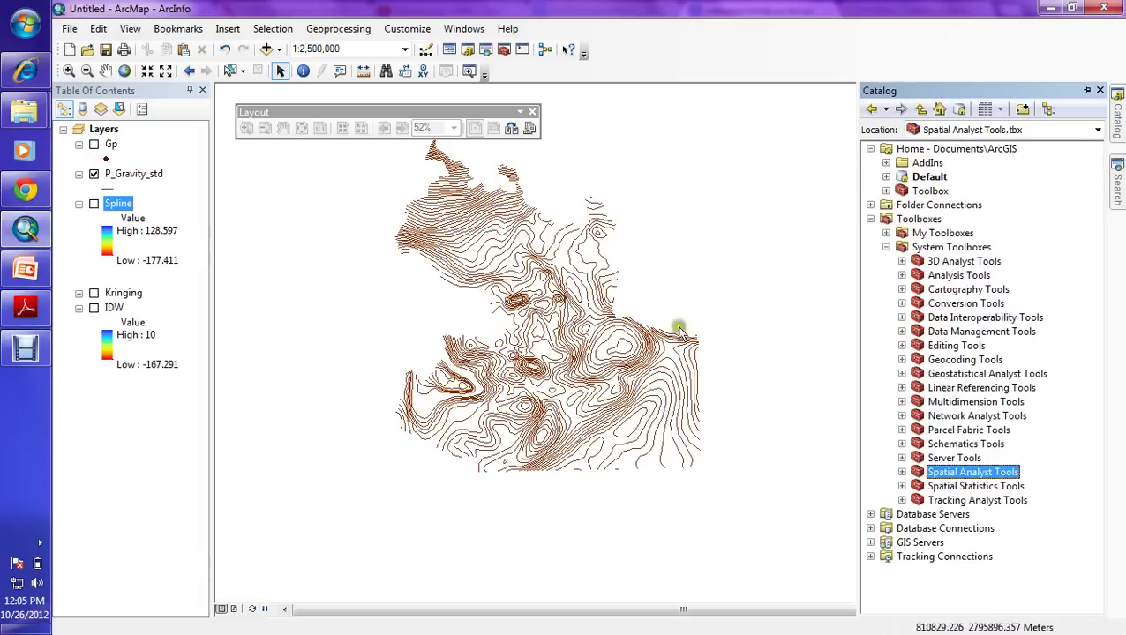
left_click(901, 332)
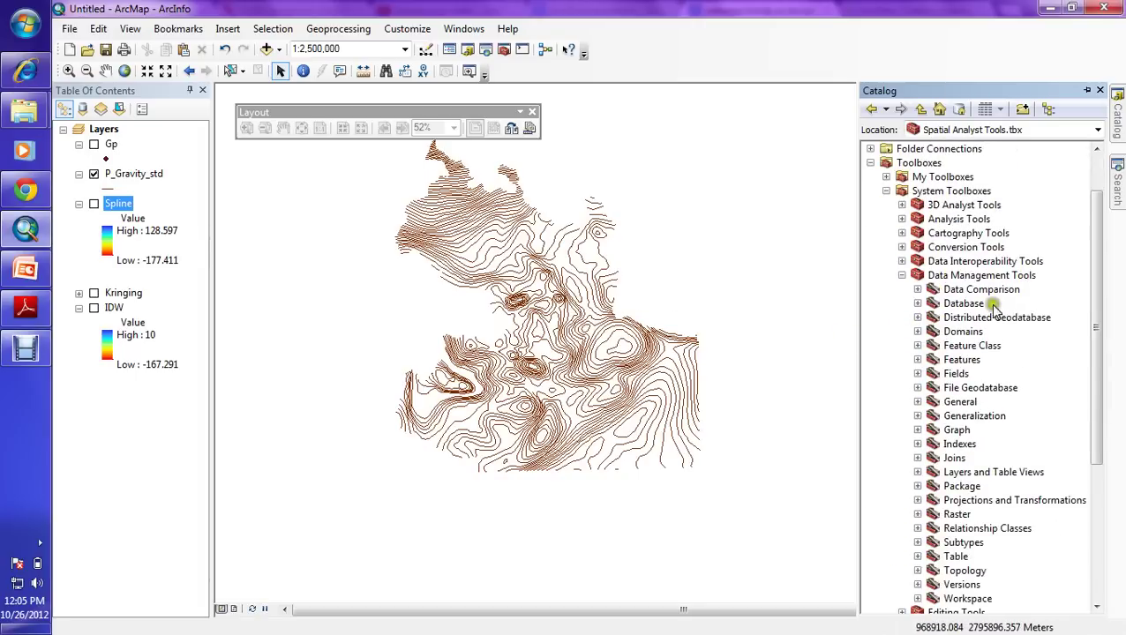
left_click(917, 359)
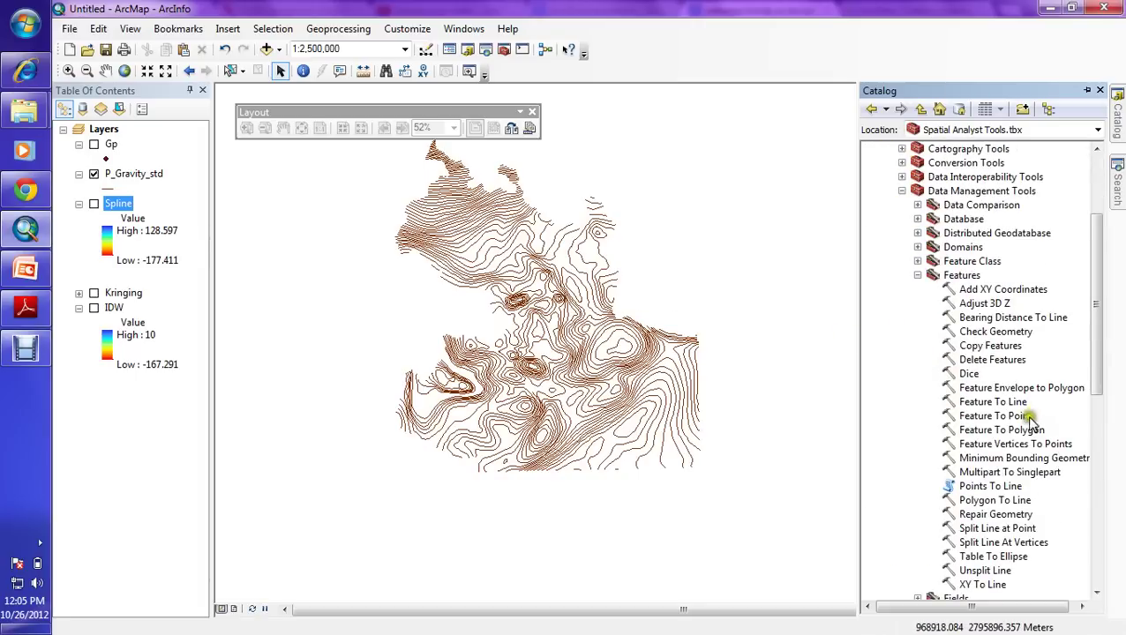
double_click(988, 445)
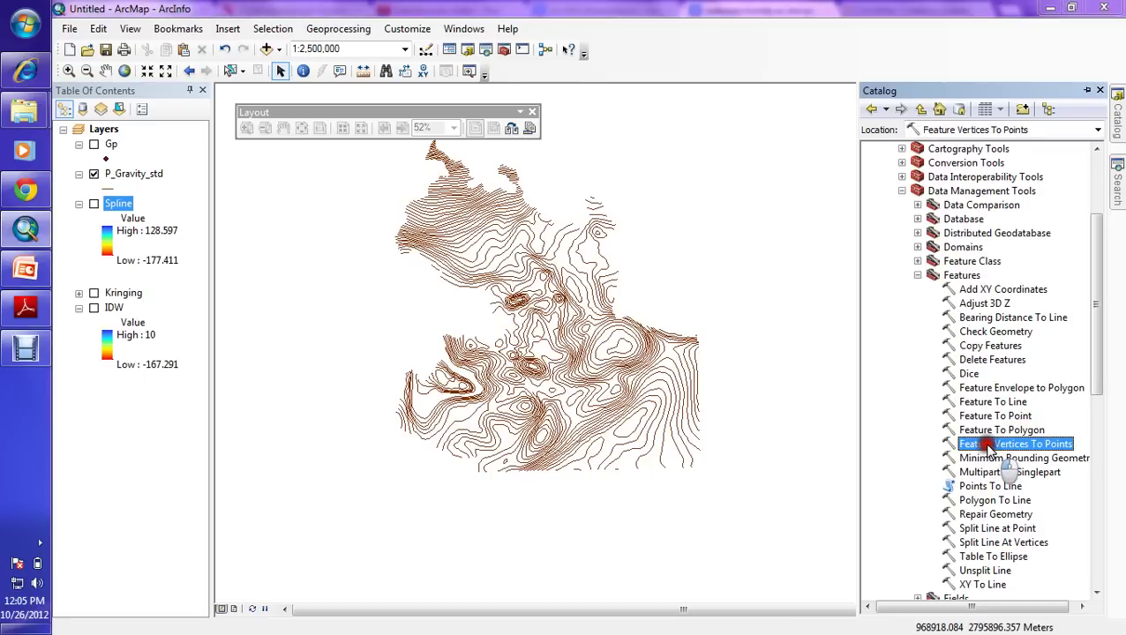
Review the Point Type options of the Feature Vertices To Points tool, keep ALL, and close the tool without running it
left_click_drag(462, 140, 1000, 185)
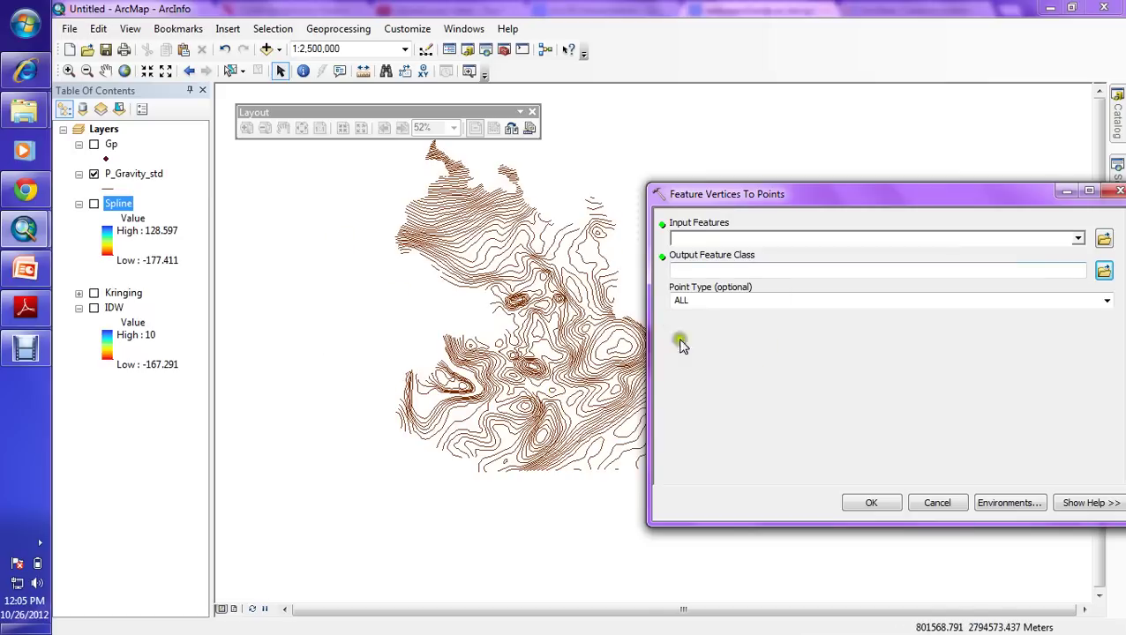
left_click_drag(760, 193, 650, 193)
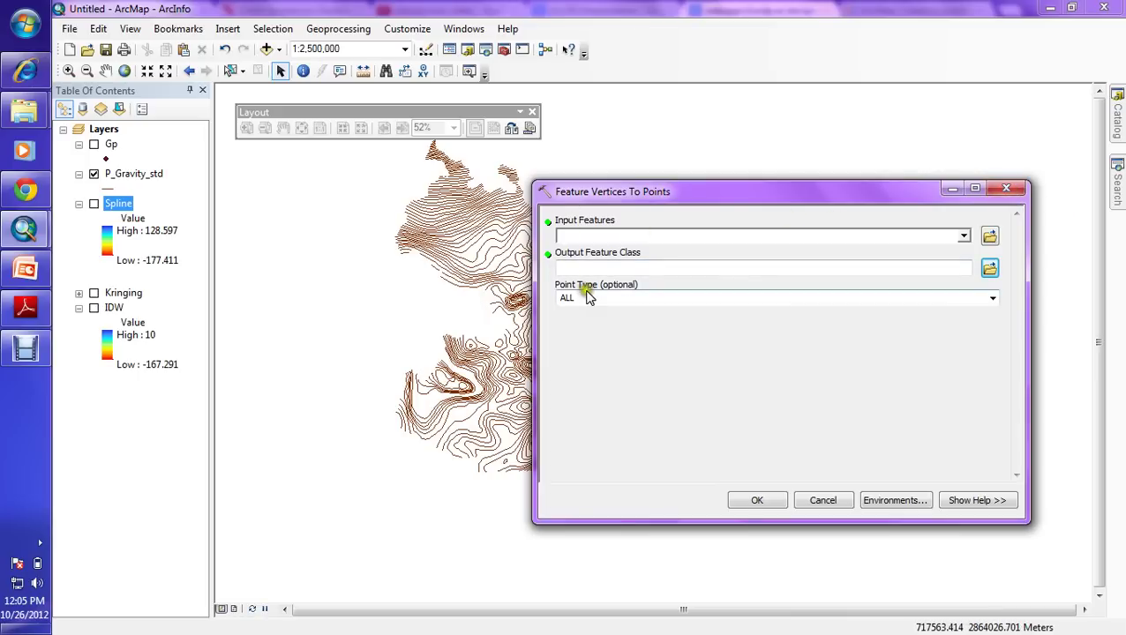
left_click(976, 300)
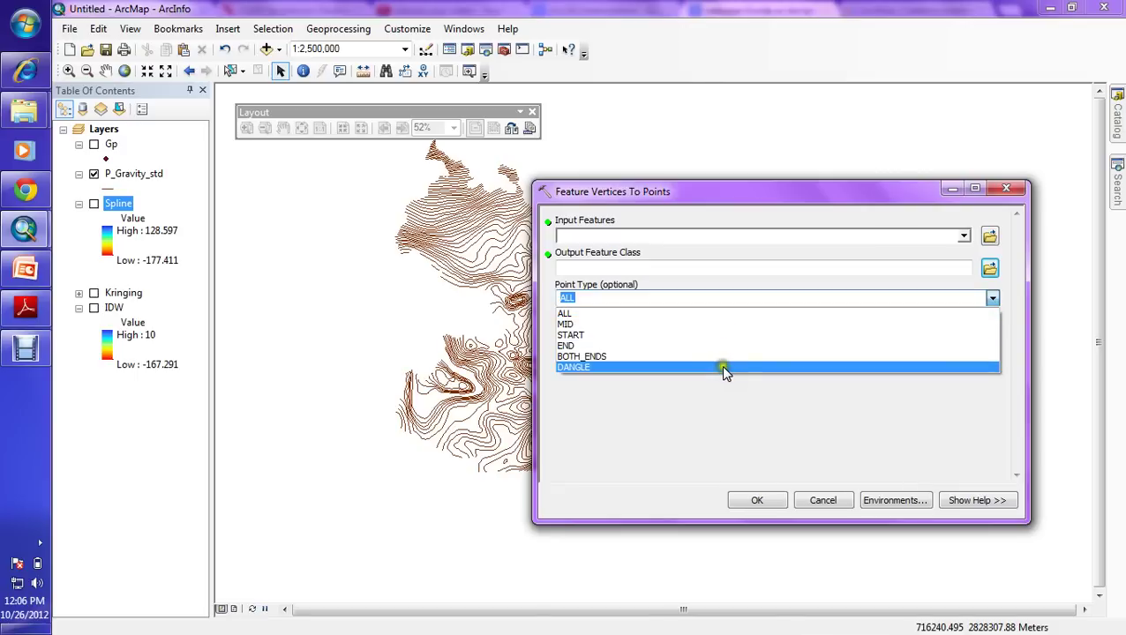
left_click(612, 409)
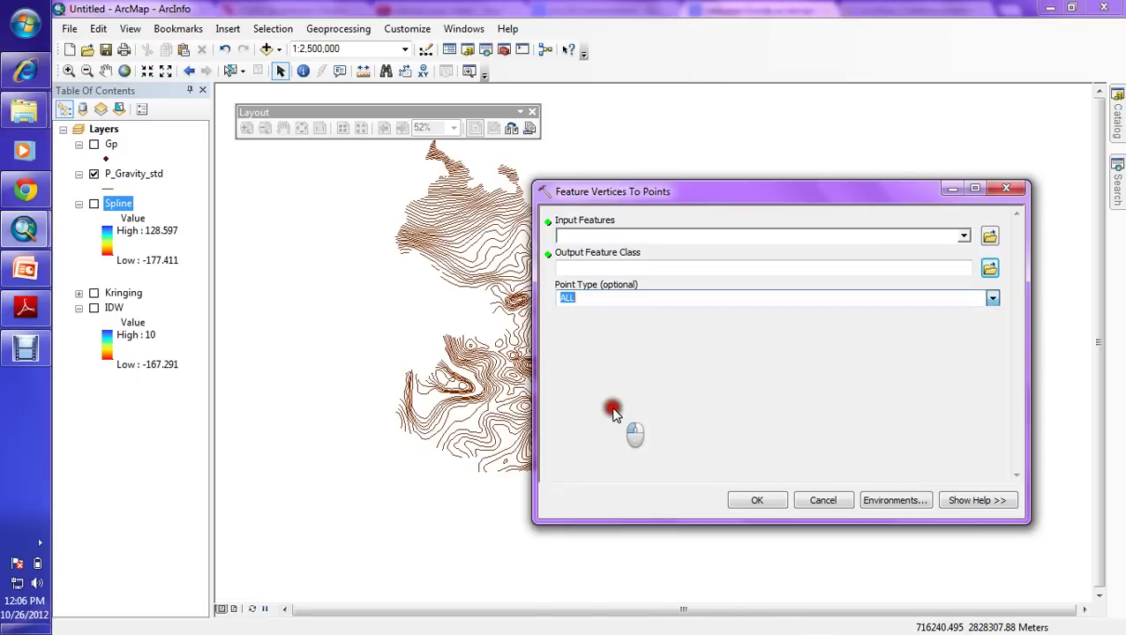
left_click(592, 299)
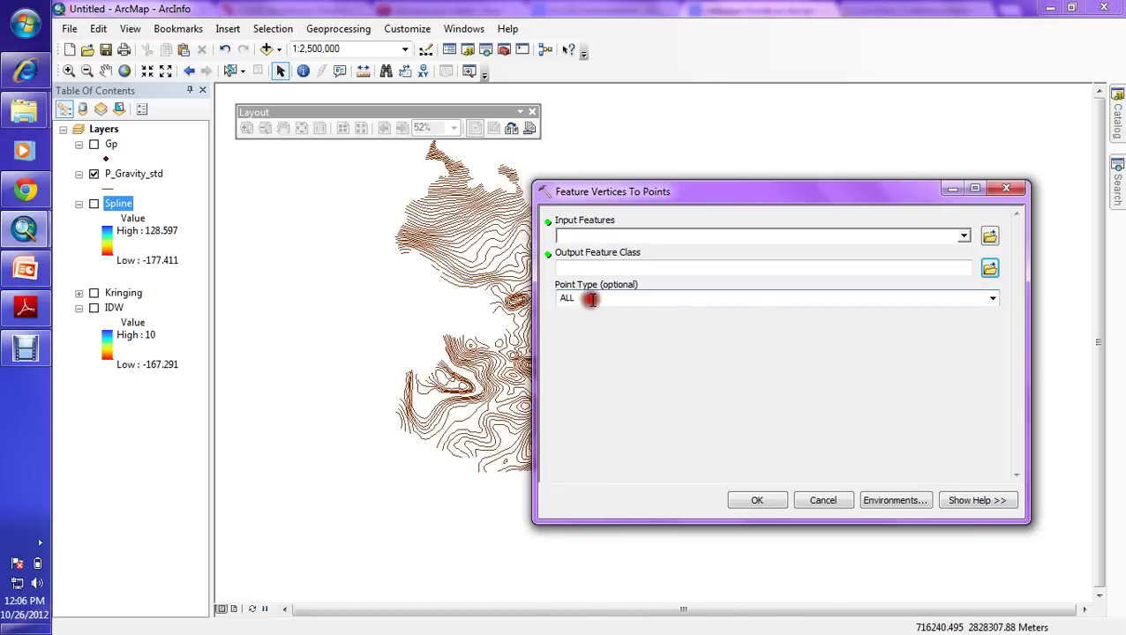
left_click(819, 501)
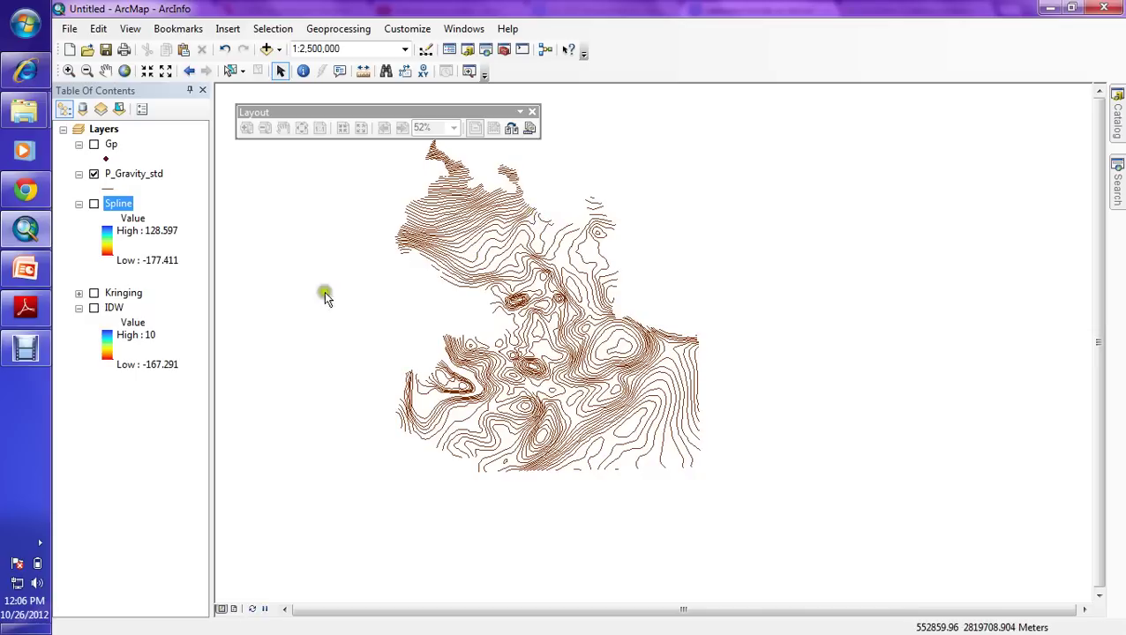
Overlay the Gp points on the P_Gravity_std contours and inspect the points along the lines up close
left_click(94, 144)
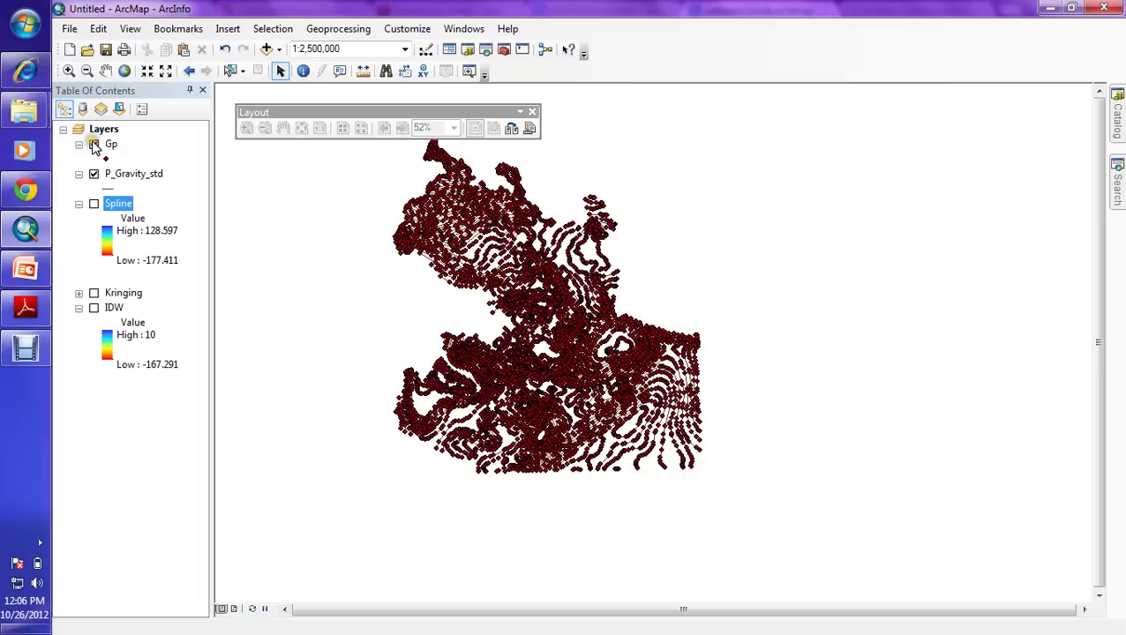
left_click(69, 71)
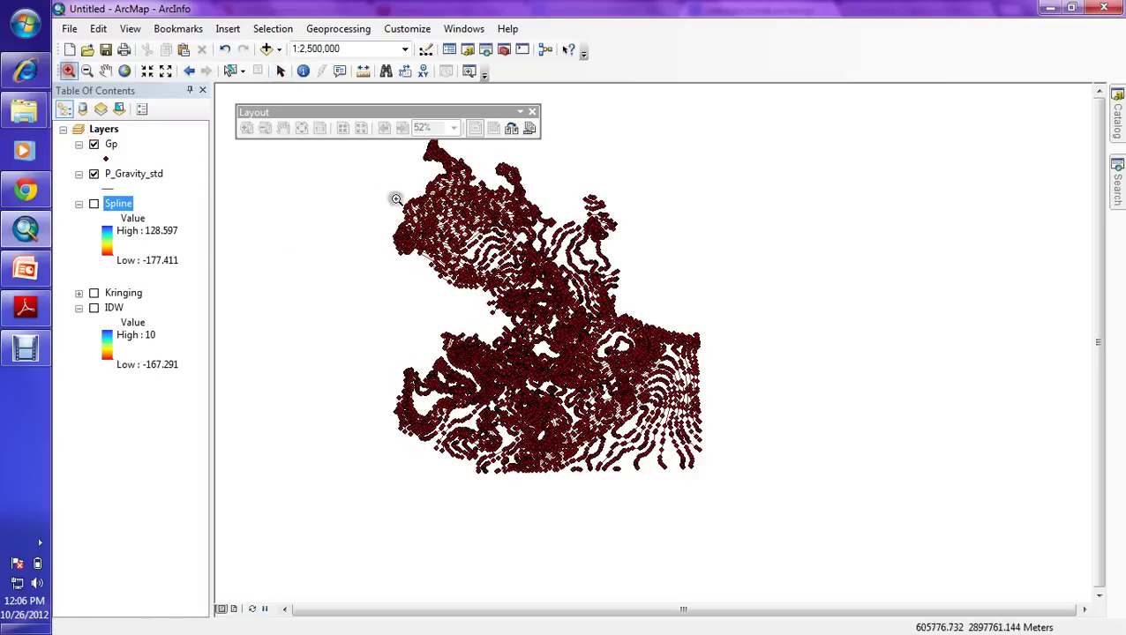
left_click_drag(378, 193, 667, 359)
left_click_drag(357, 206, 709, 346)
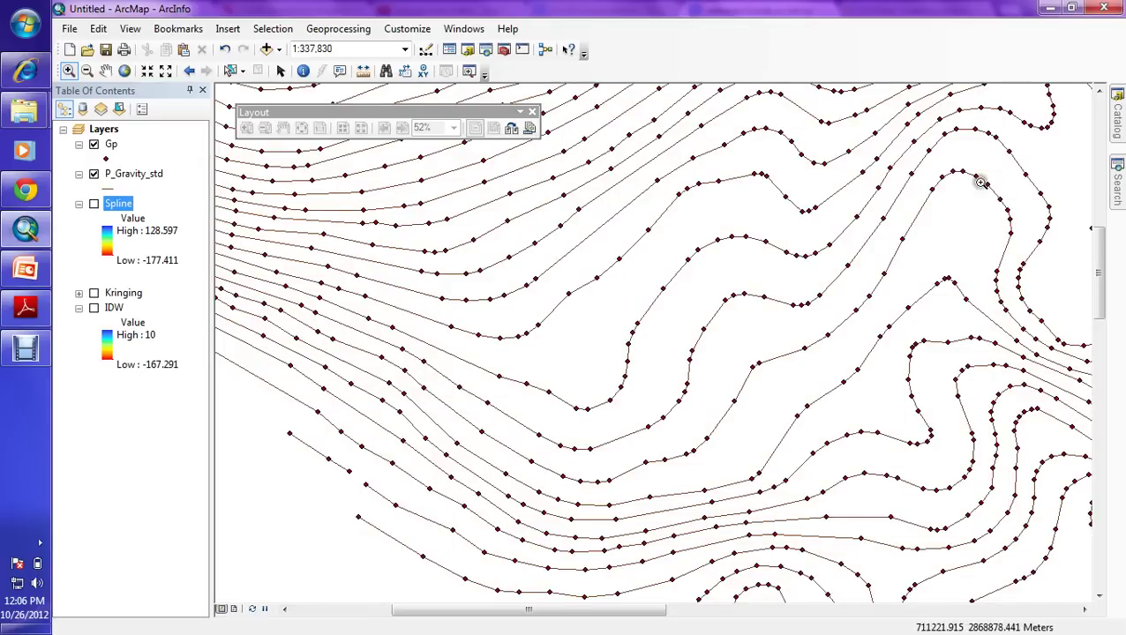
Hide the P_Gravity_std contours and display the Gp points over the Spline surface at full extent
left_click(94, 144)
left_click(94, 173)
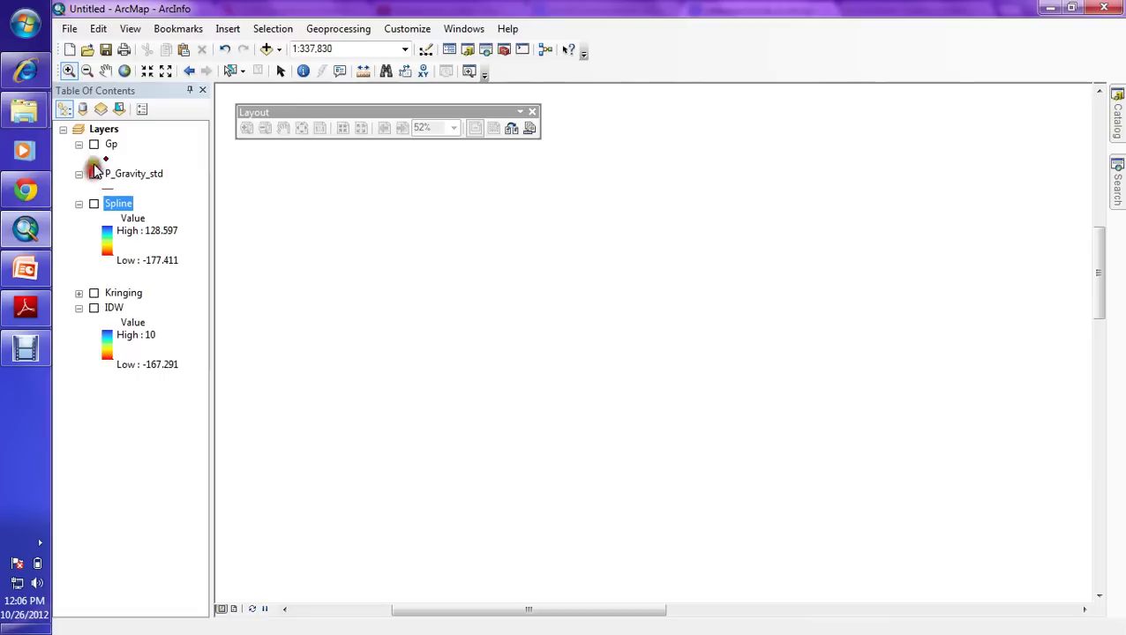
left_click(93, 143)
left_click(124, 71)
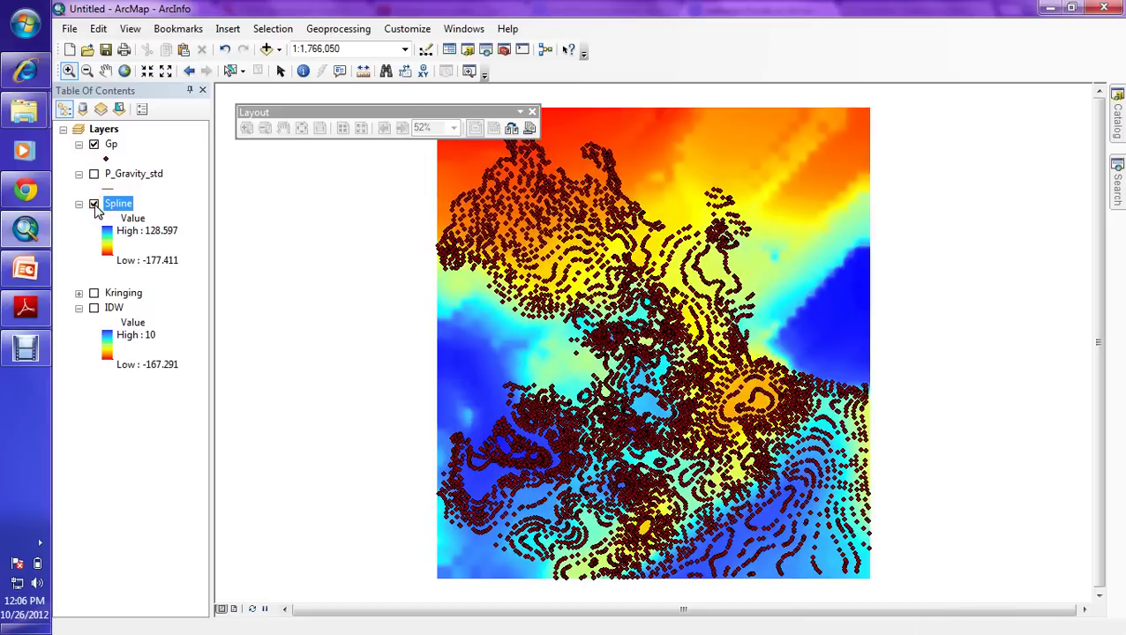
Hide the Gp points and compare the Spline, Kringing and IDW surfaces by displaying them one at a time
left_click(94, 144)
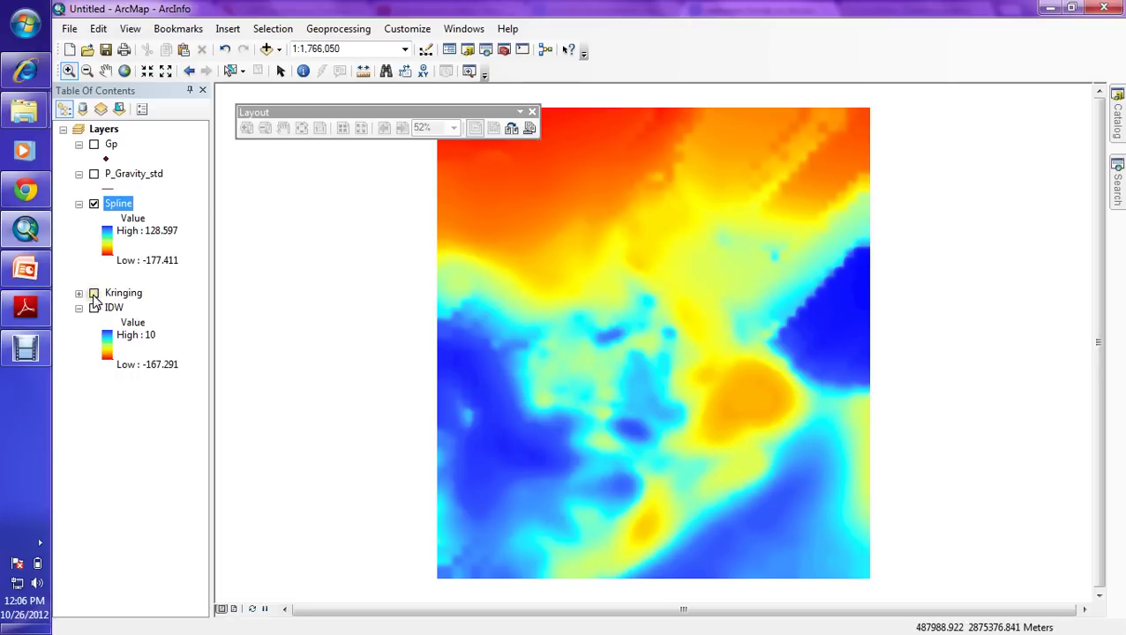
left_click(93, 293)
left_click(94, 204)
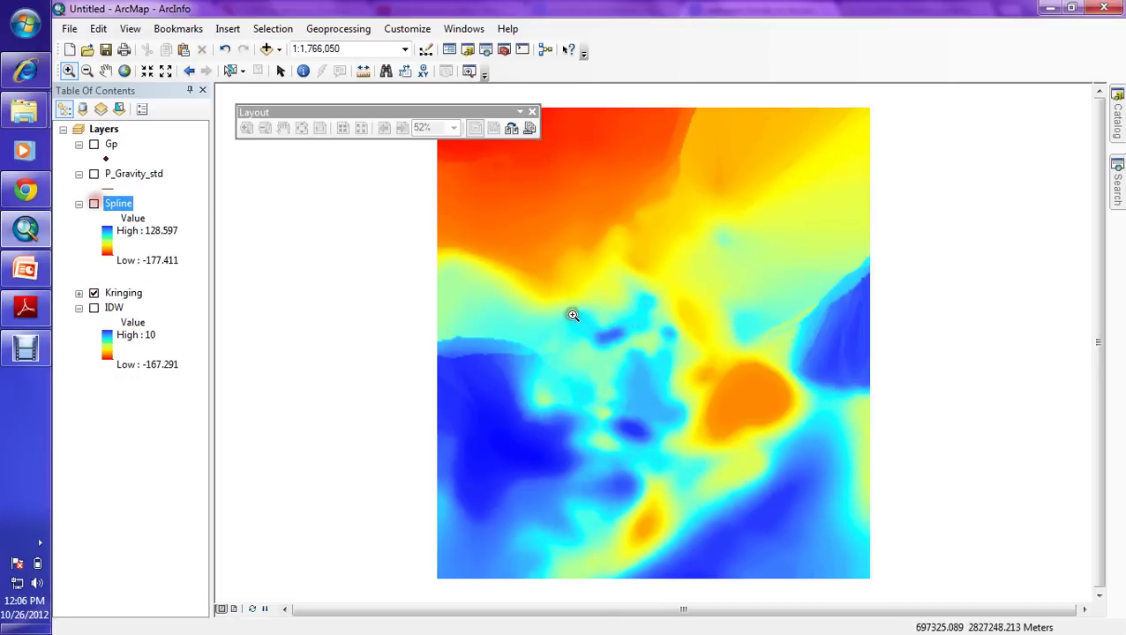
left_click(93, 293)
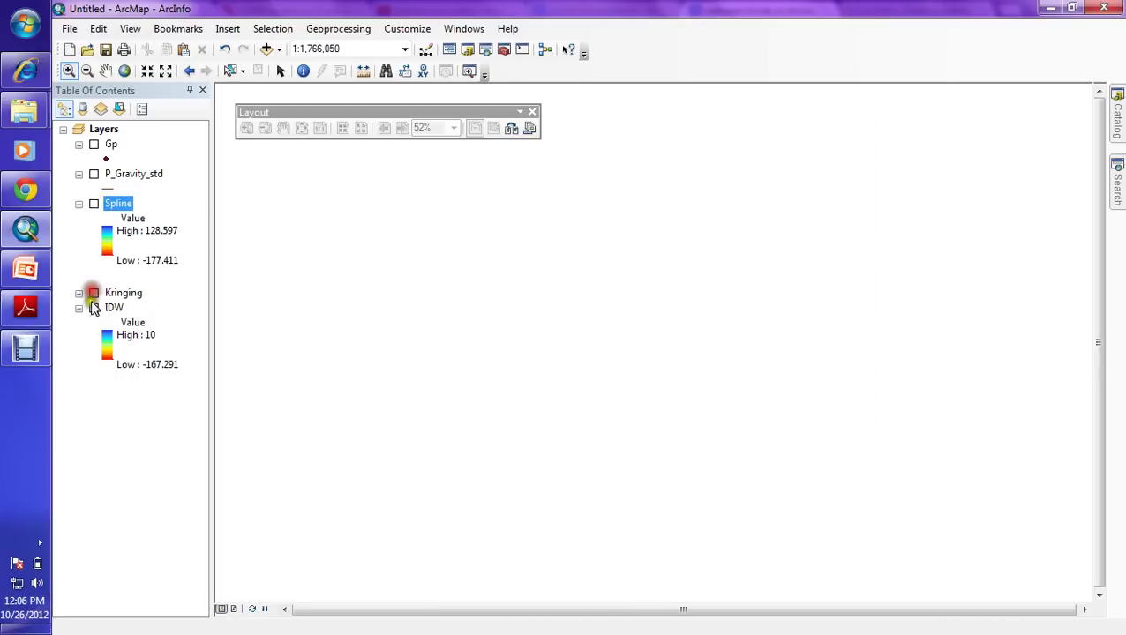
left_click(93, 308)
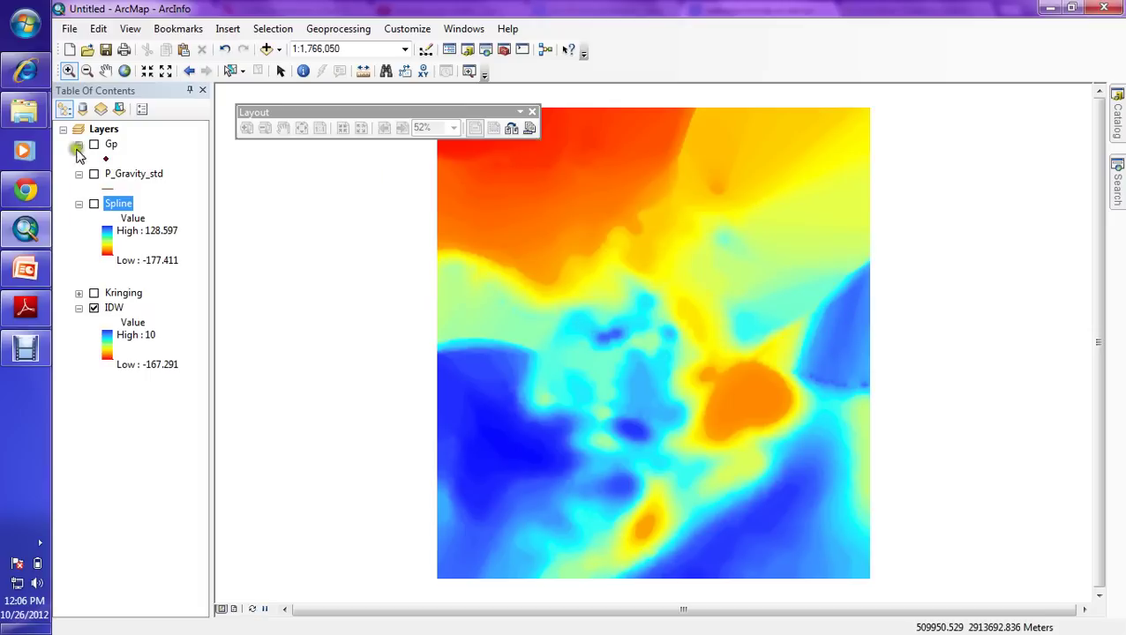
Turn on the Kringing and Spline layers along with IDW, collapse the Spline and IDW legends, and select the IDW layer
left_click(93, 292)
left_click(78, 203)
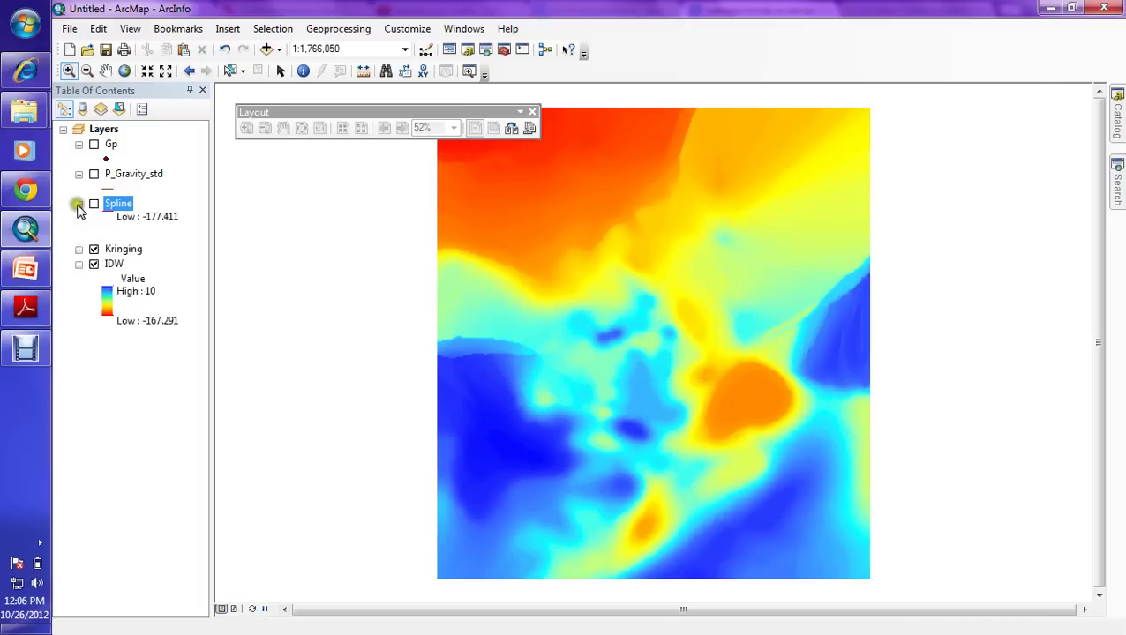
left_click(93, 204)
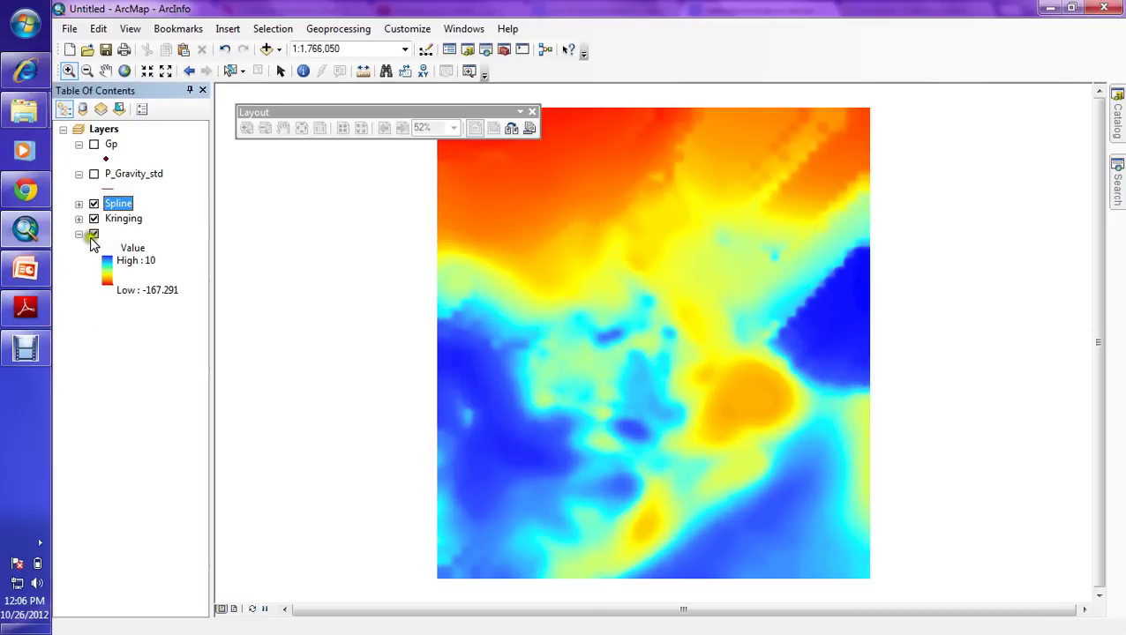
left_click(78, 234)
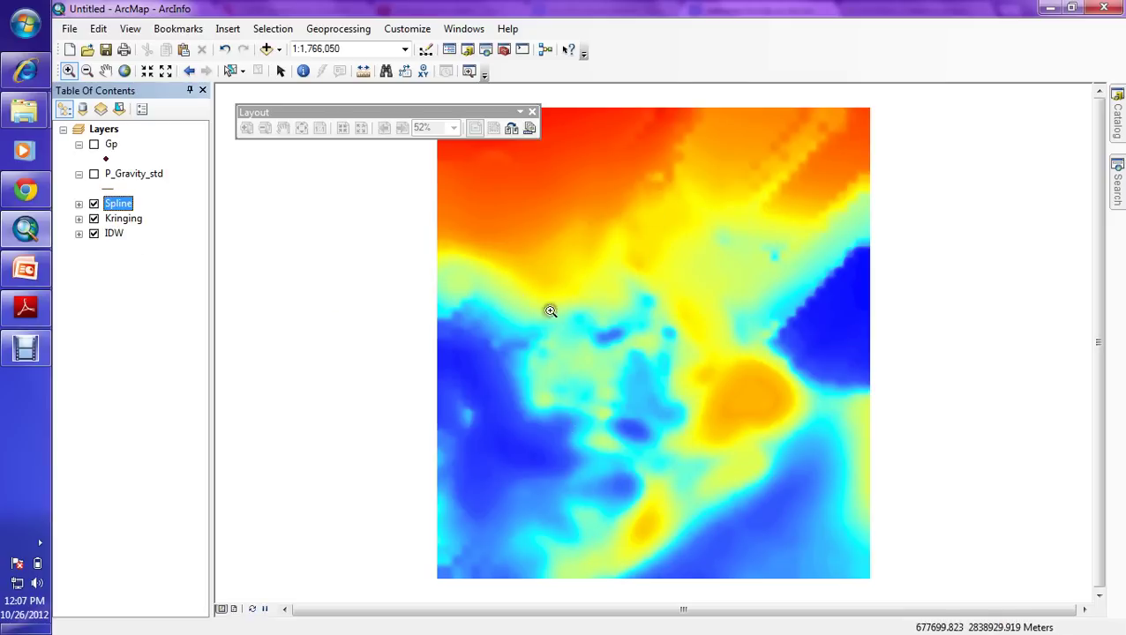
left_click(139, 219)
left_click(120, 234)
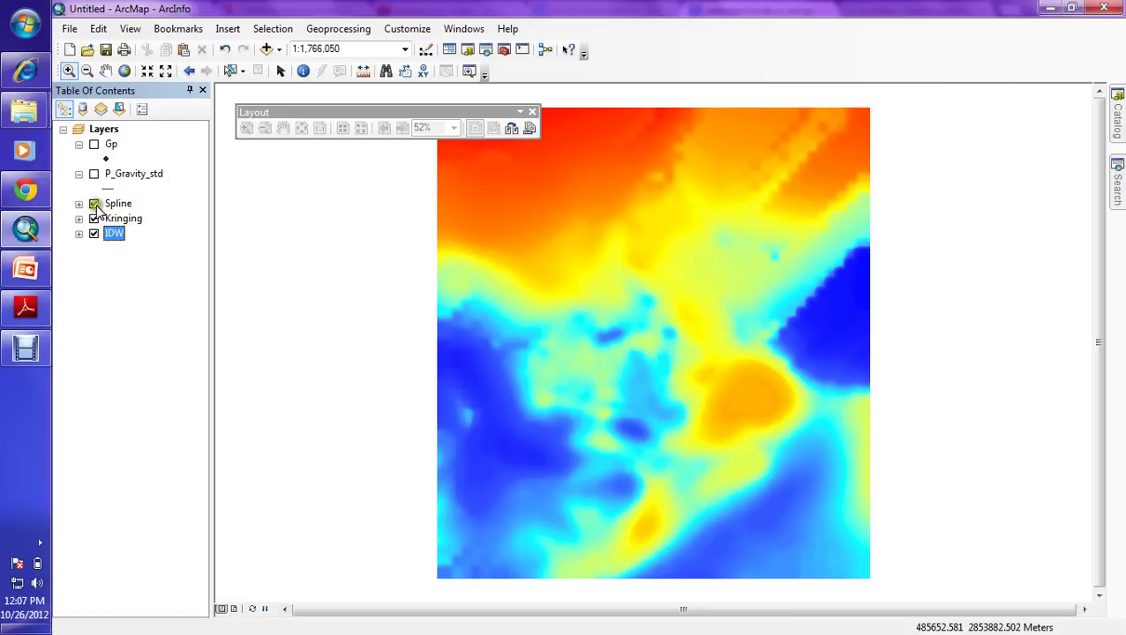
Compare the Spline surface with the Kringing surface beneath it by repeatedly hiding and showing the Spline layer
left_click(94, 204)
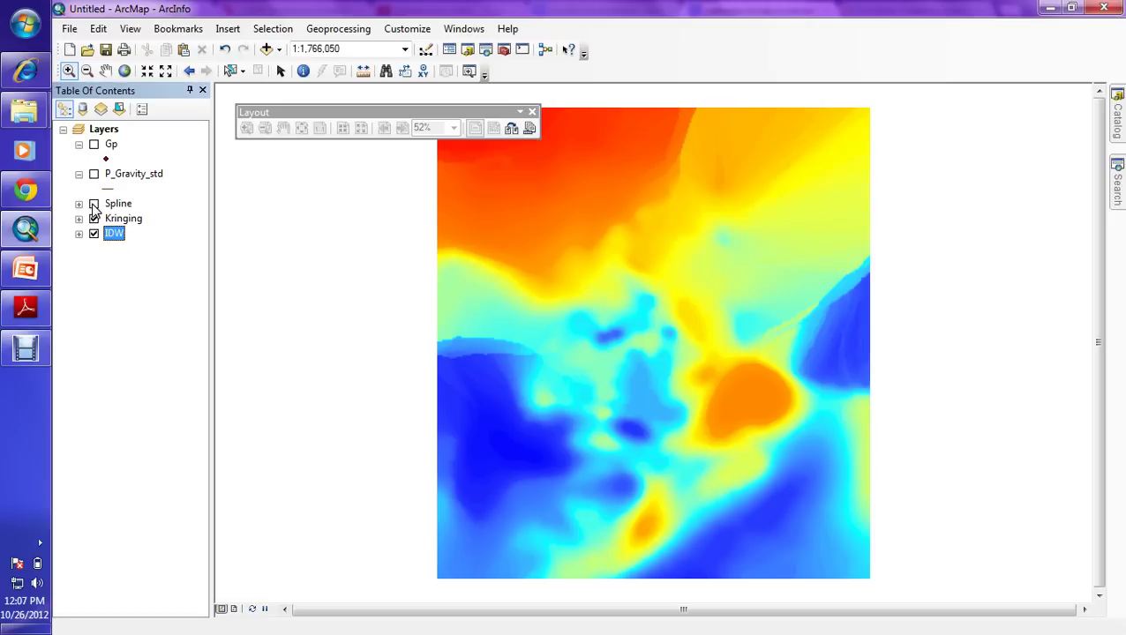
left_click(93, 204)
left_click(94, 204)
left_click(94, 204)
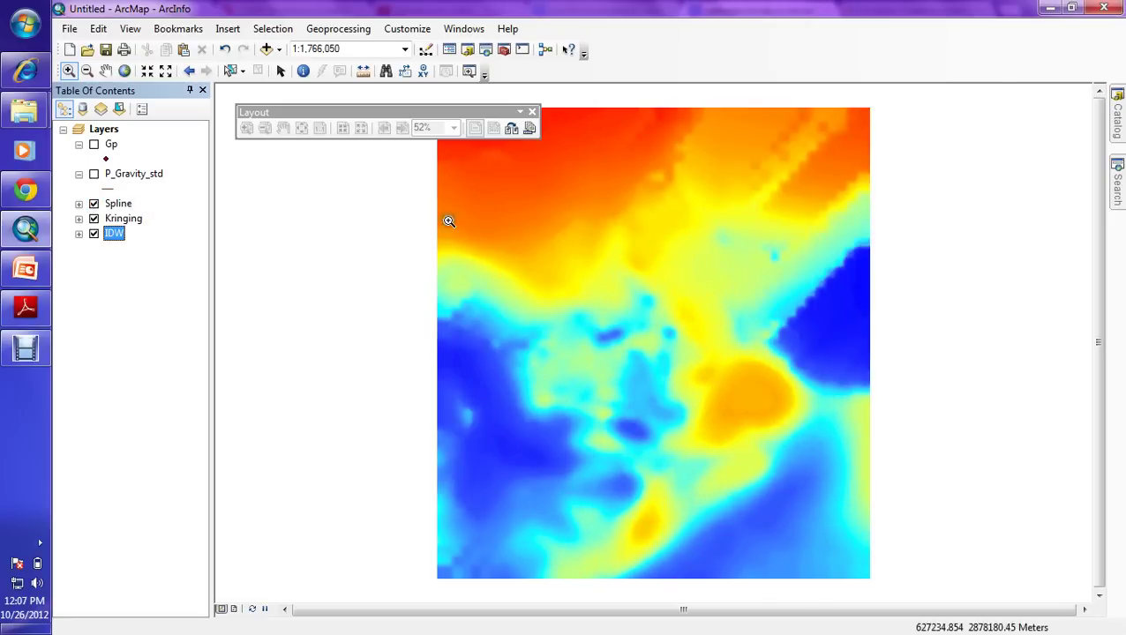
left_click(93, 203)
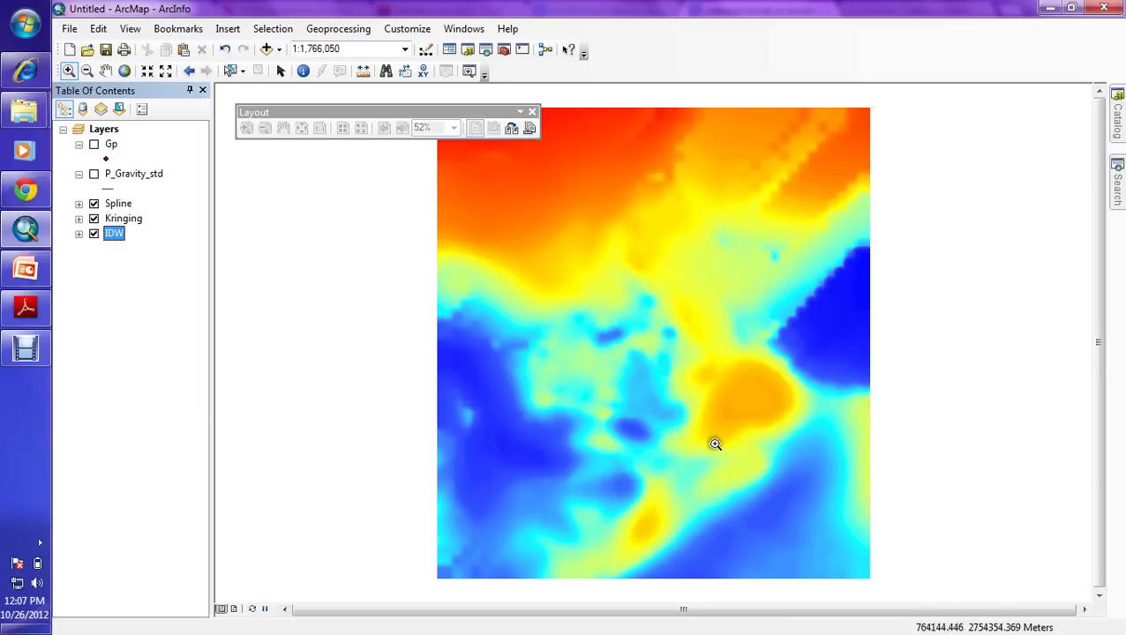
left_click(95, 205)
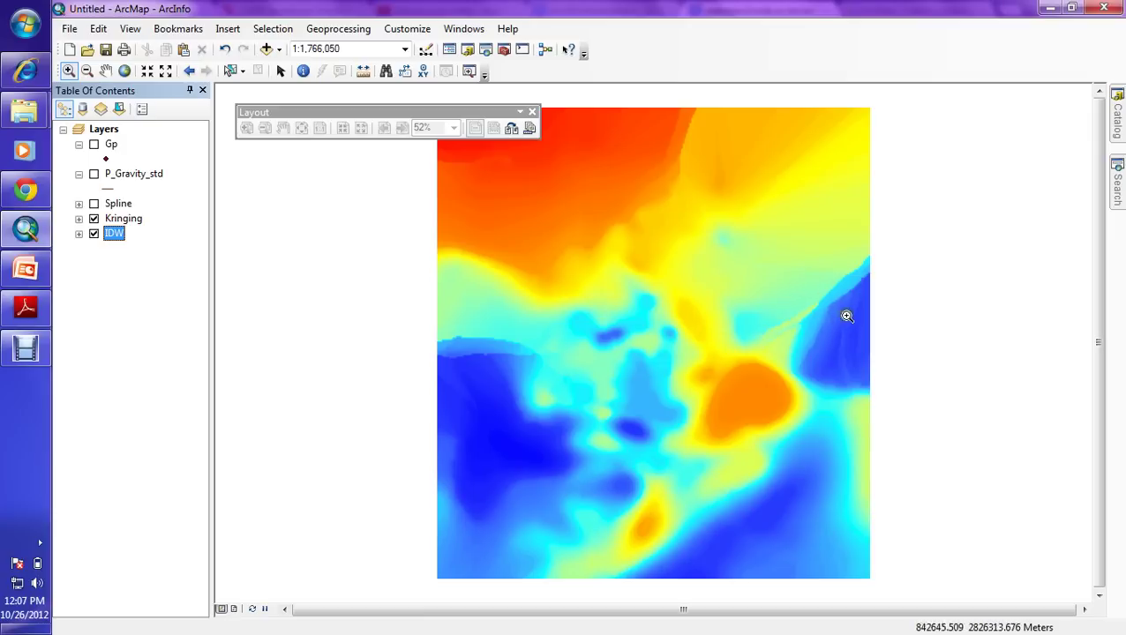
left_click(94, 202)
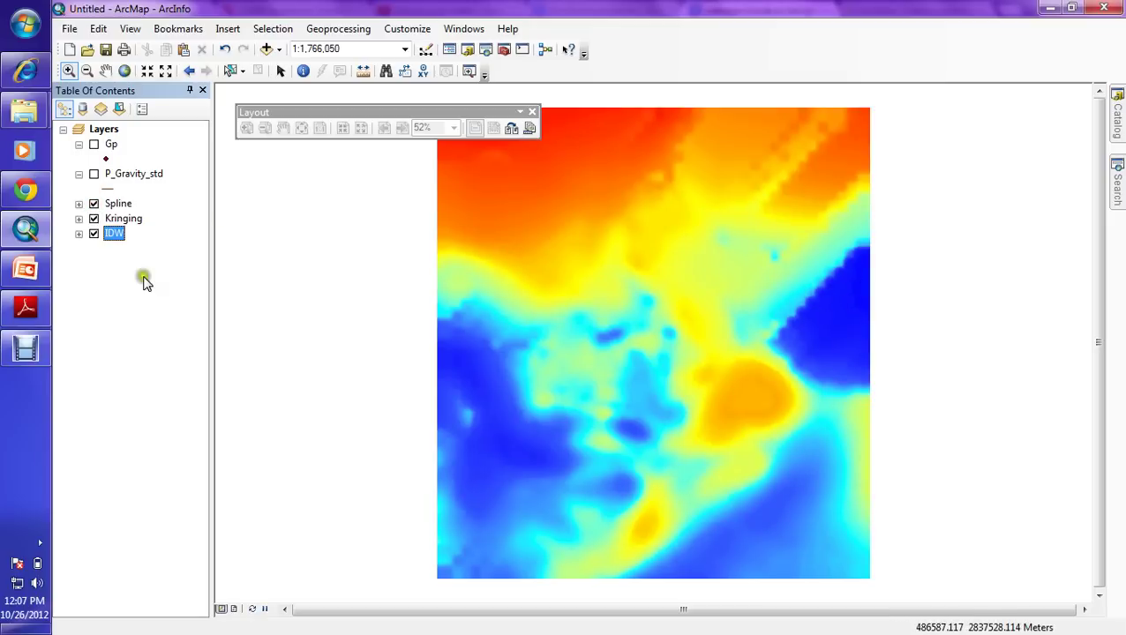
Hide Spline and toggle Kringing to compare it with IDW, ending with all three surfaces displayed
left_click(94, 203)
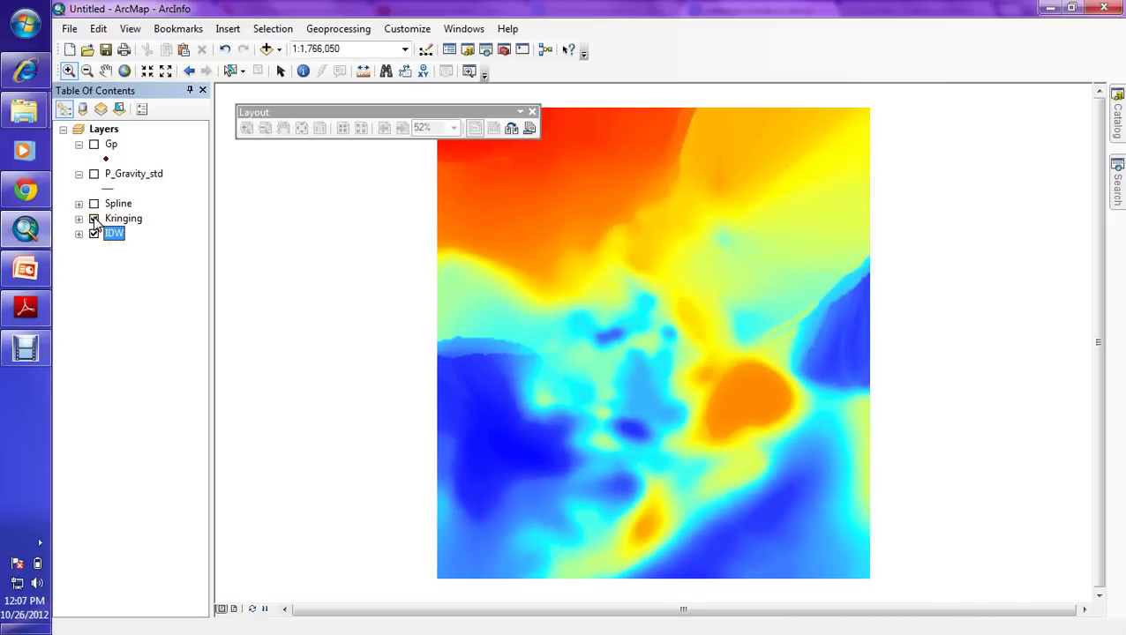
left_click(94, 219)
left_click(94, 219)
left_click(94, 219)
left_click(94, 219)
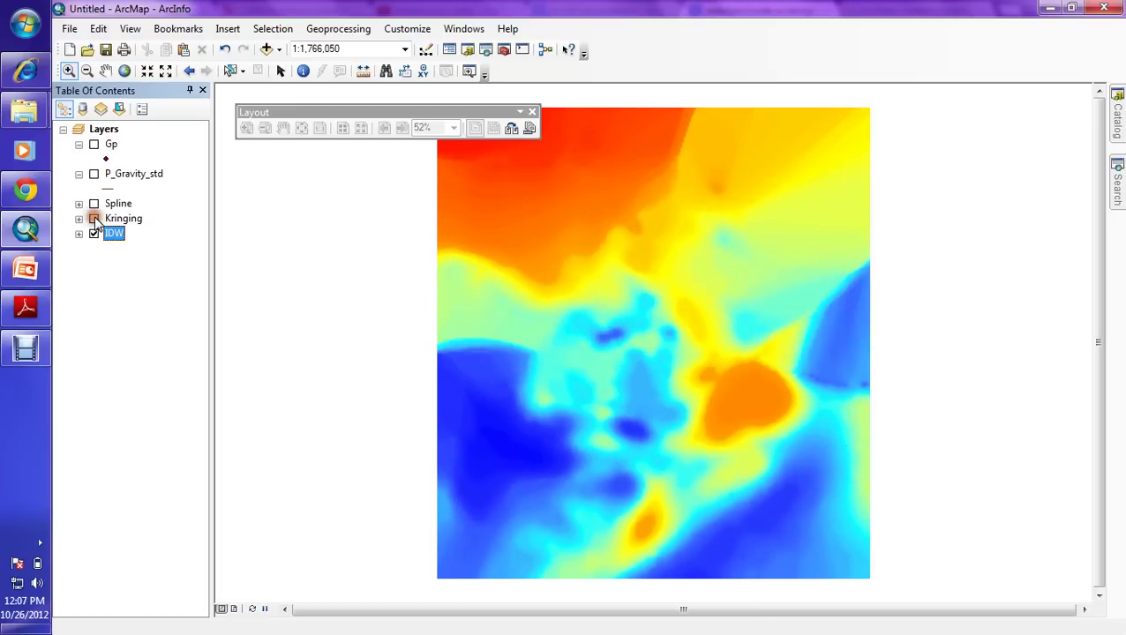
left_click(95, 204)
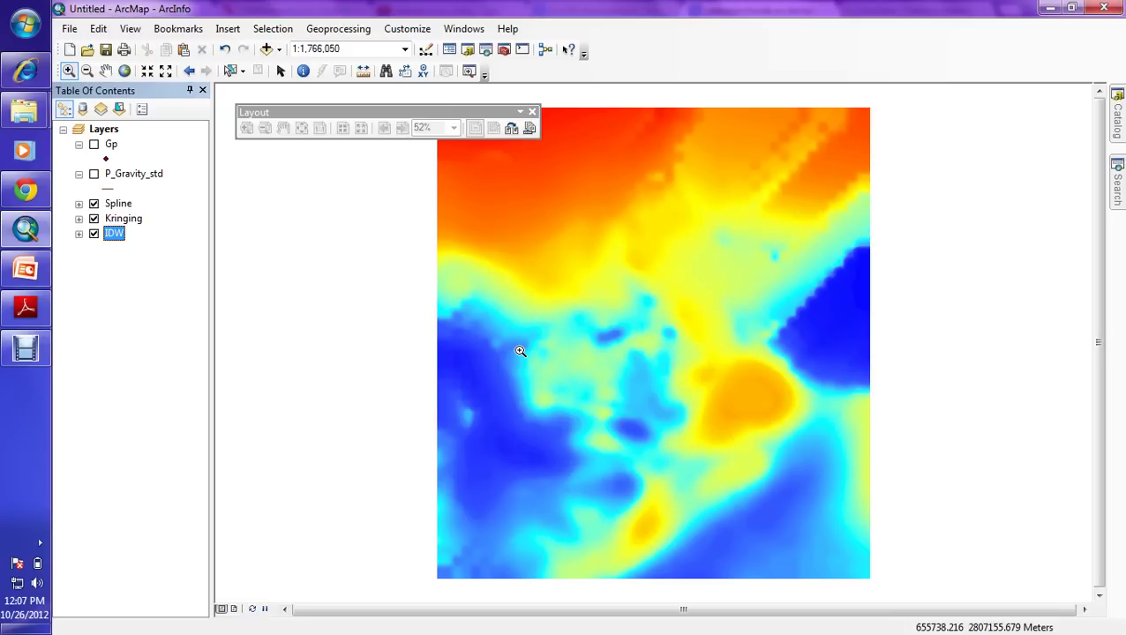
Open the Catalog and collapse the Features toolset under Data Management Tools
left_click(1118, 118)
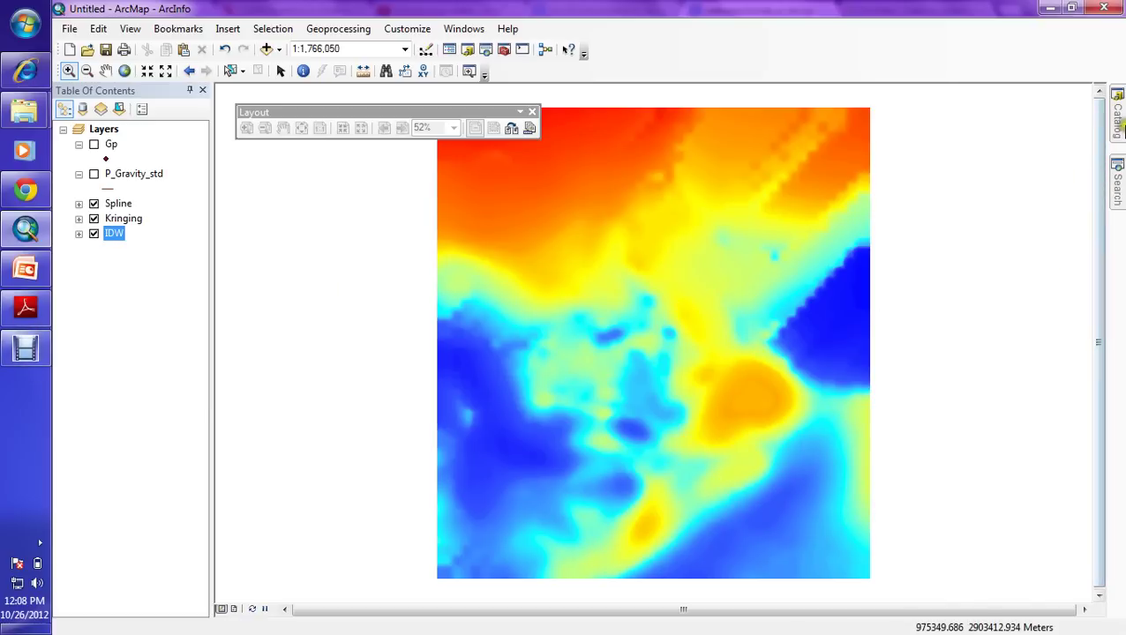
mouse_move(1120, 128)
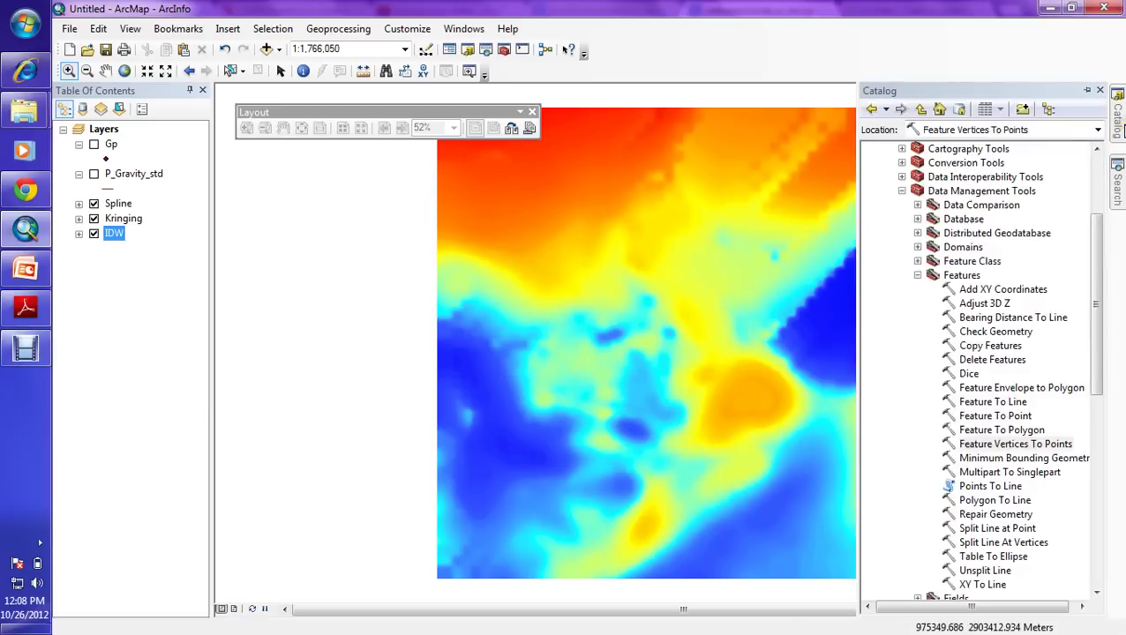
left_click(918, 275)
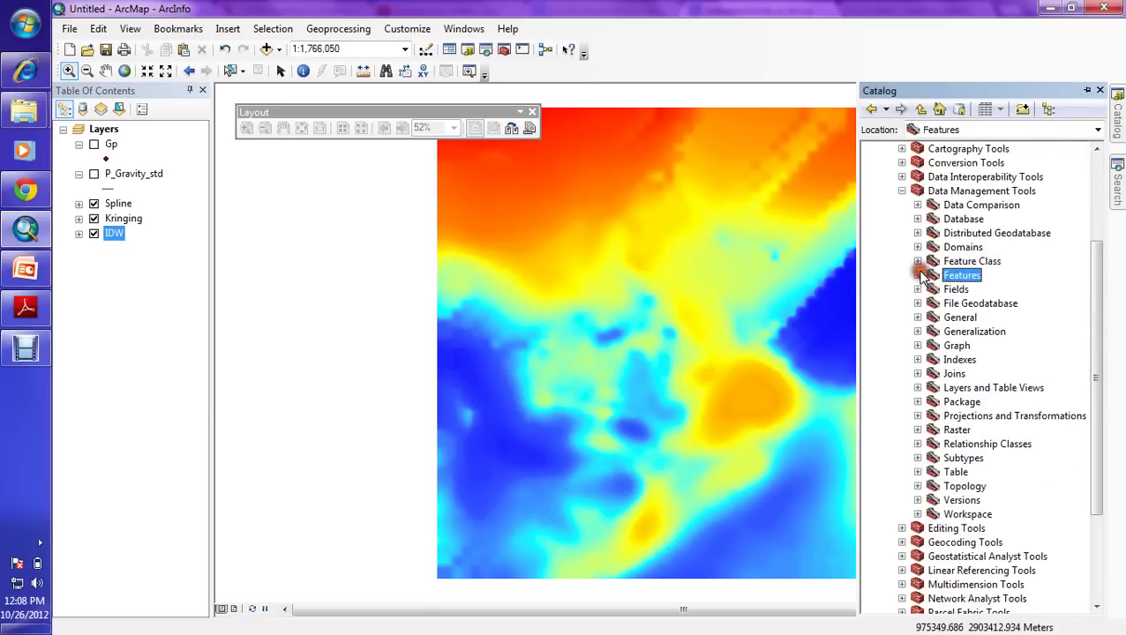
left_click(25, 348)
left_click(419, 587)
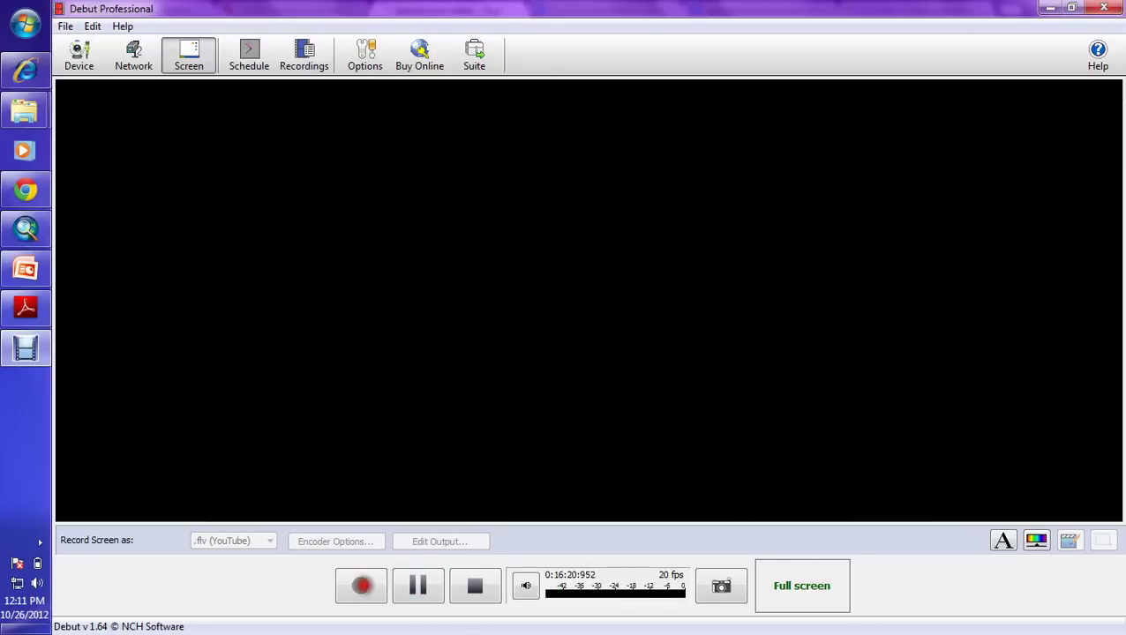
left_click(1049, 11)
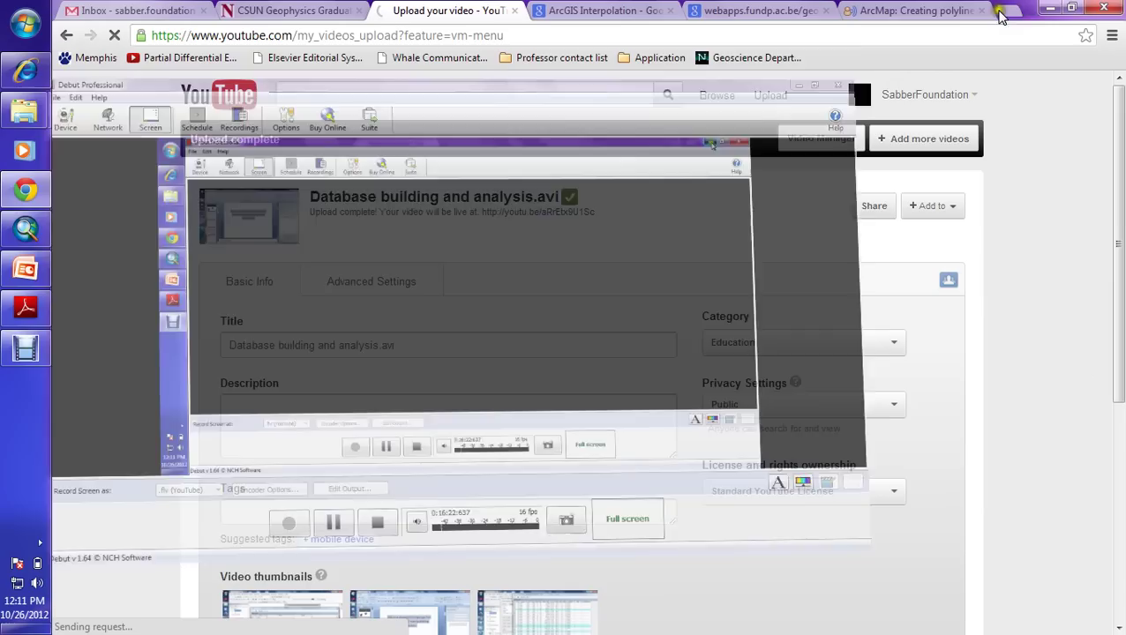
left_click(1049, 9)
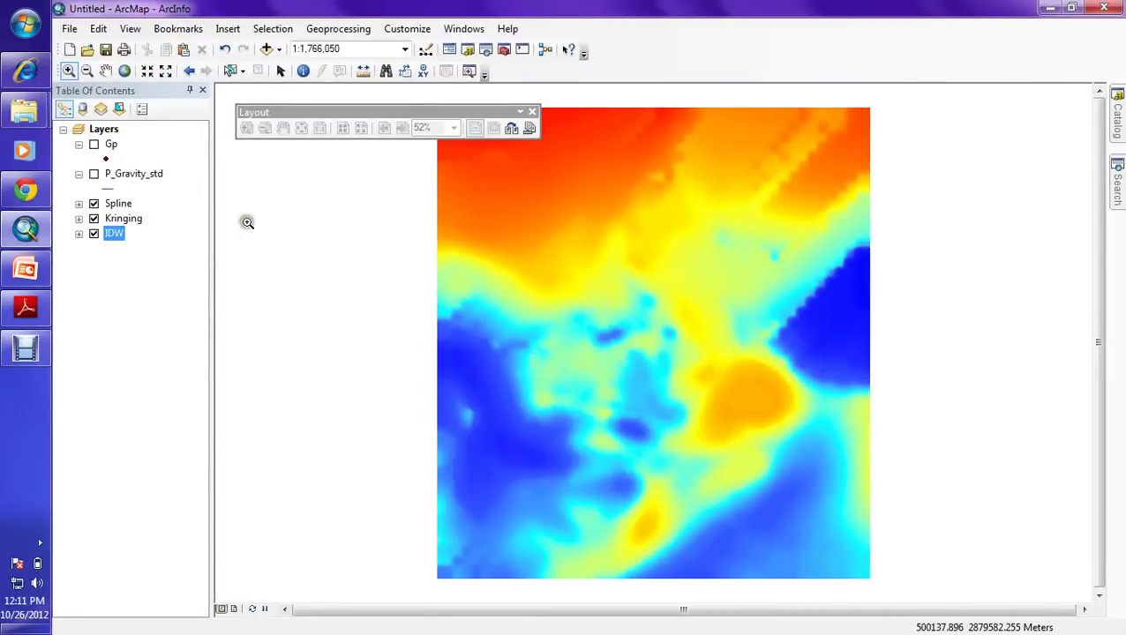
left_click(125, 218)
left_click(119, 233, "ctrl")
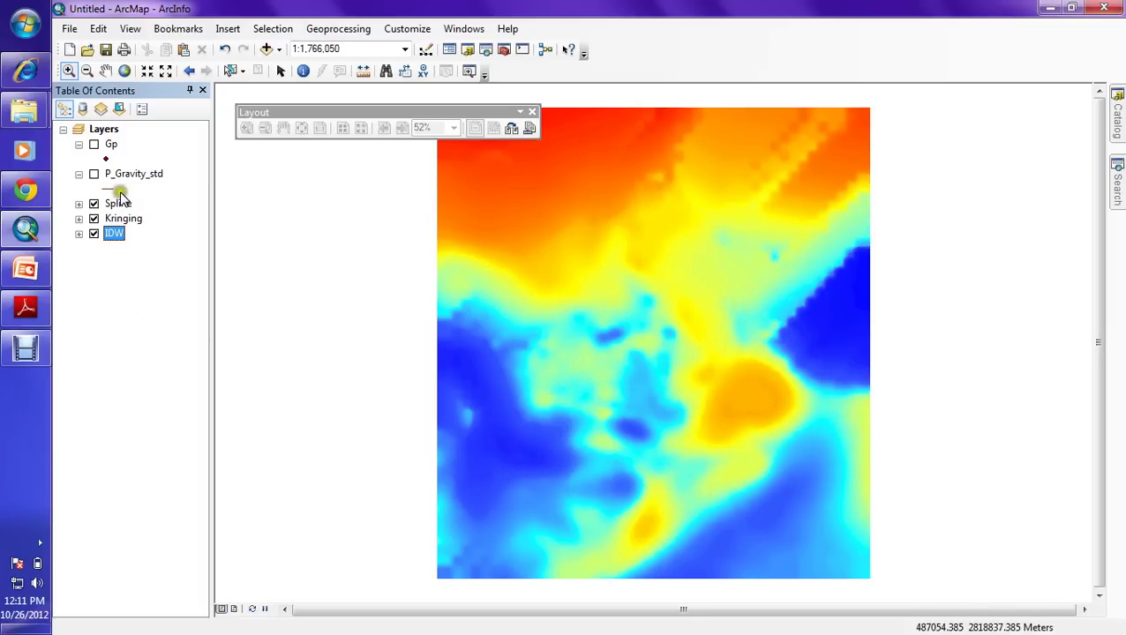
Collapse Data Management Tools in the Catalog and bring up the Interpolation toolset under Spatial Analyst Tools
left_click(1117, 114)
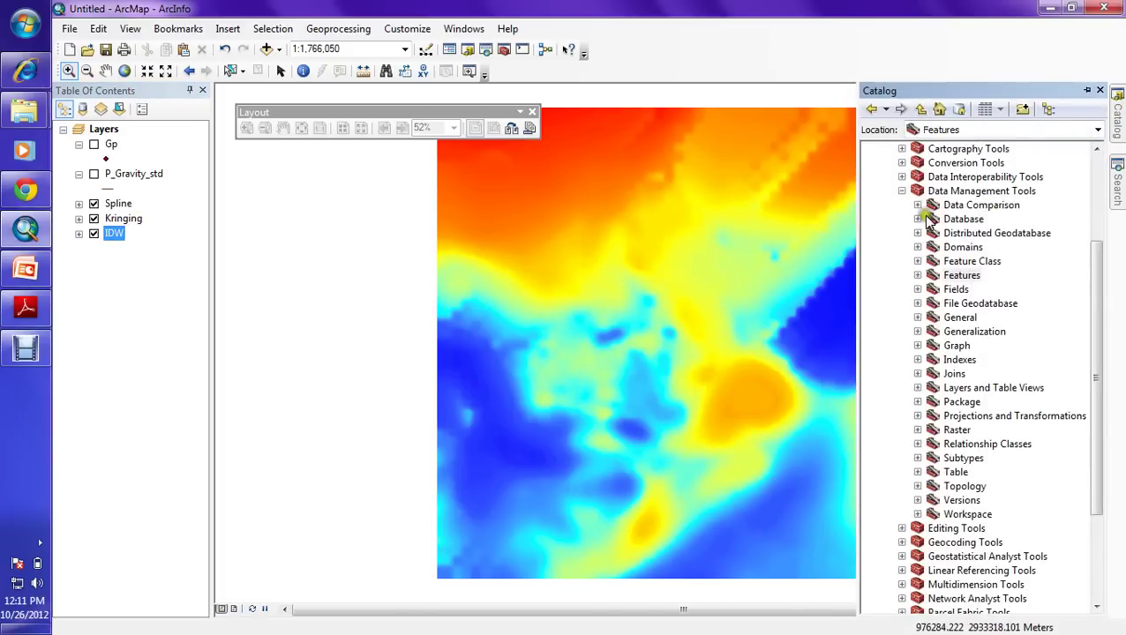
left_click(901, 190)
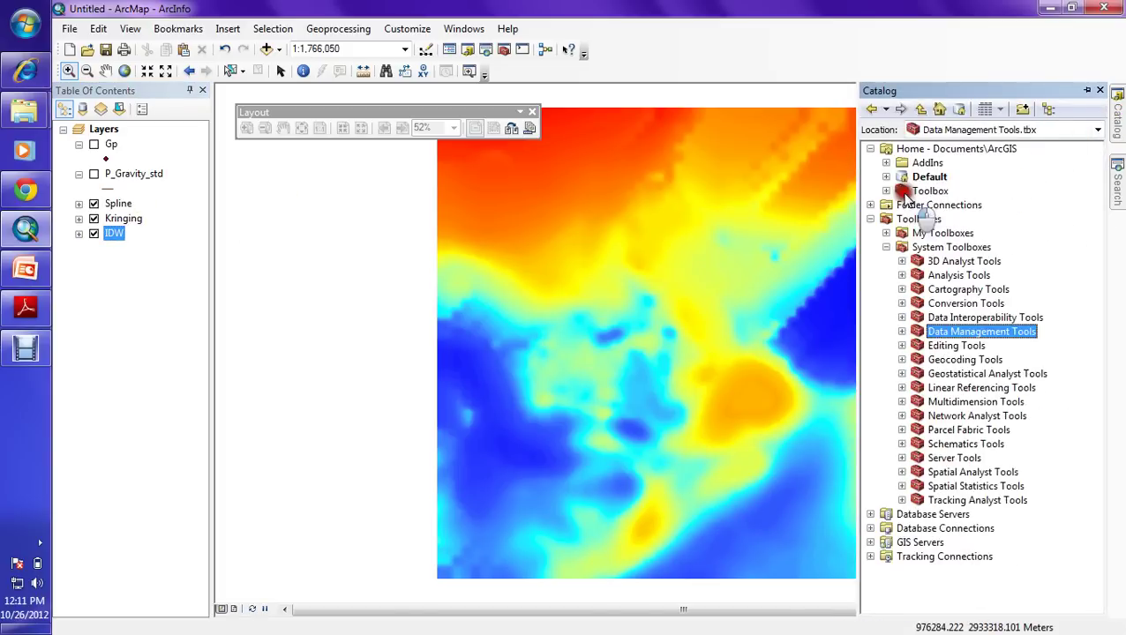
left_click(901, 473)
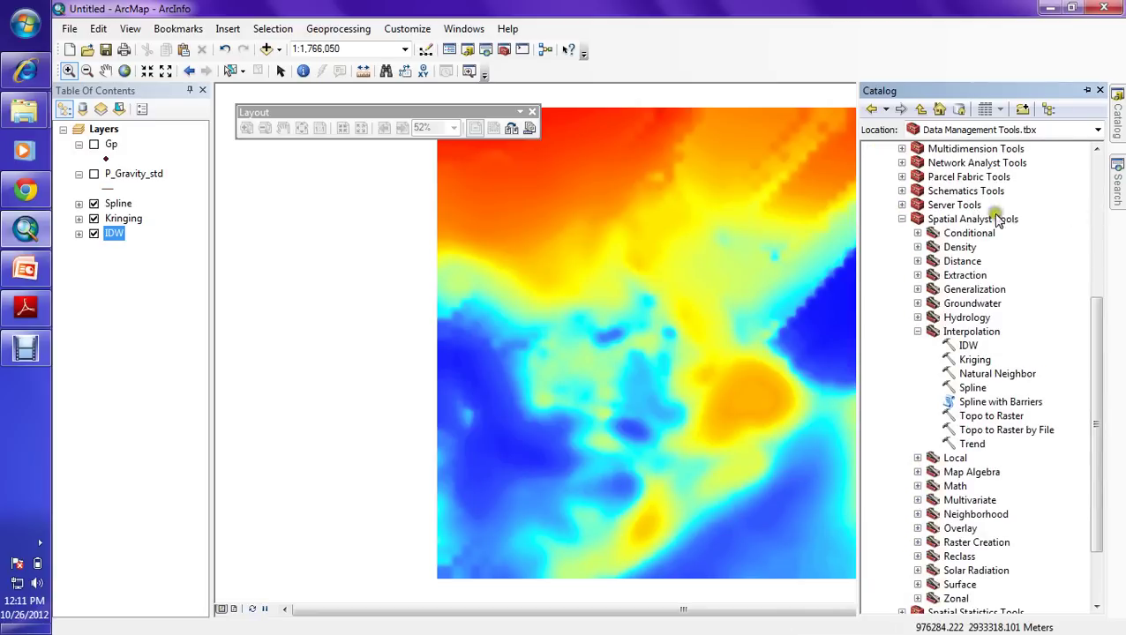
double_click(981, 337)
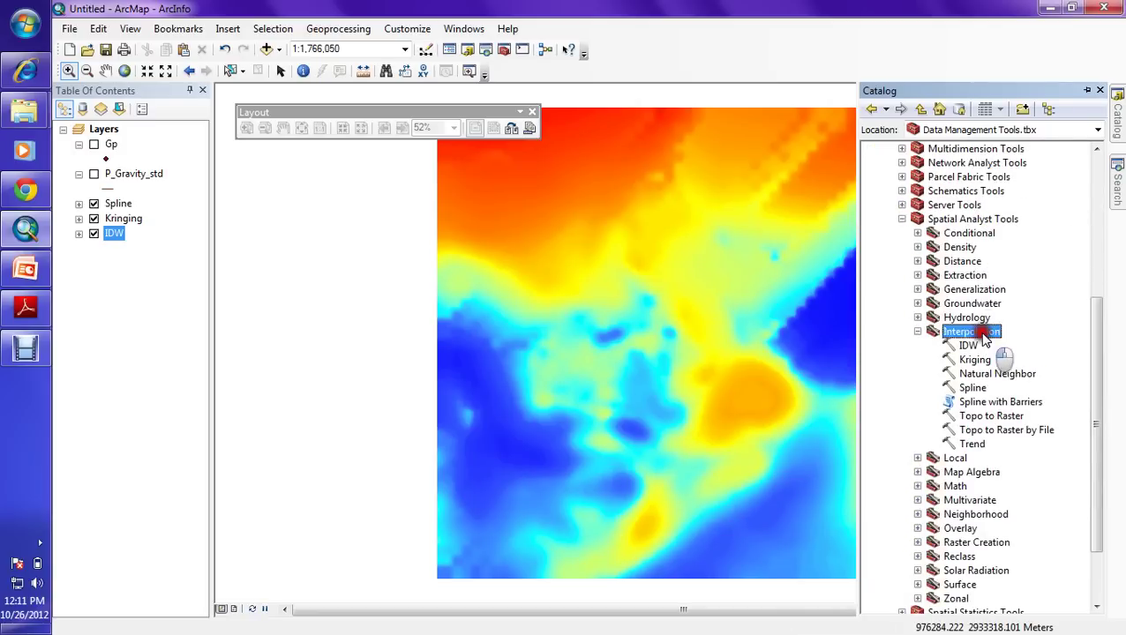
double_click(974, 360)
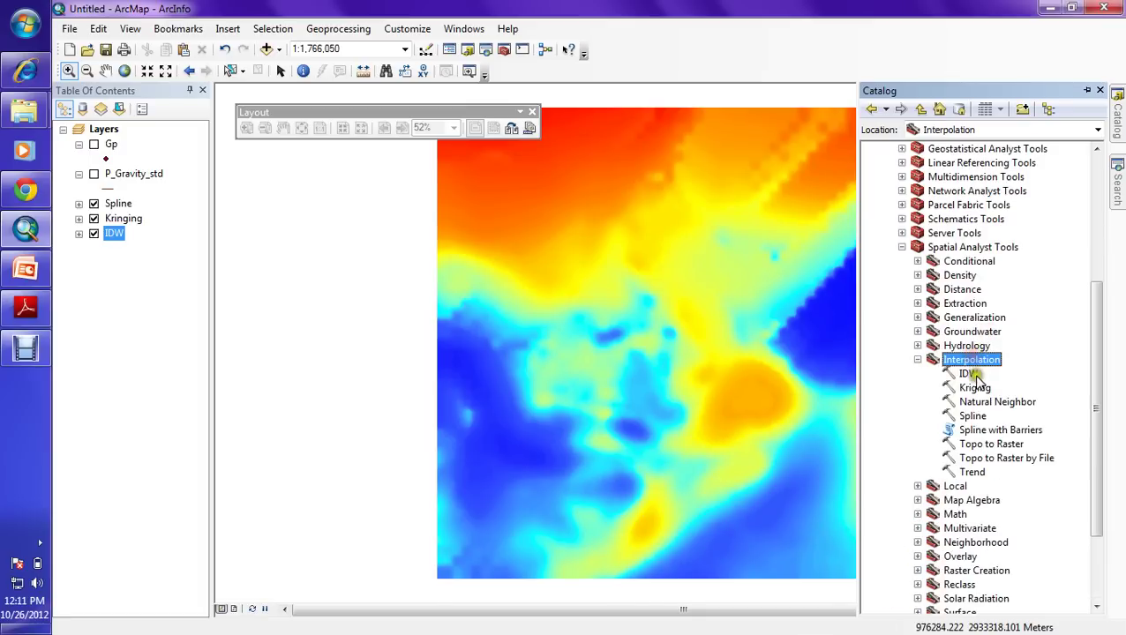
Go through the available interpolation tools one by one, from IDW, Kriging and Natural Neighbor to Trend
left_click(968, 374)
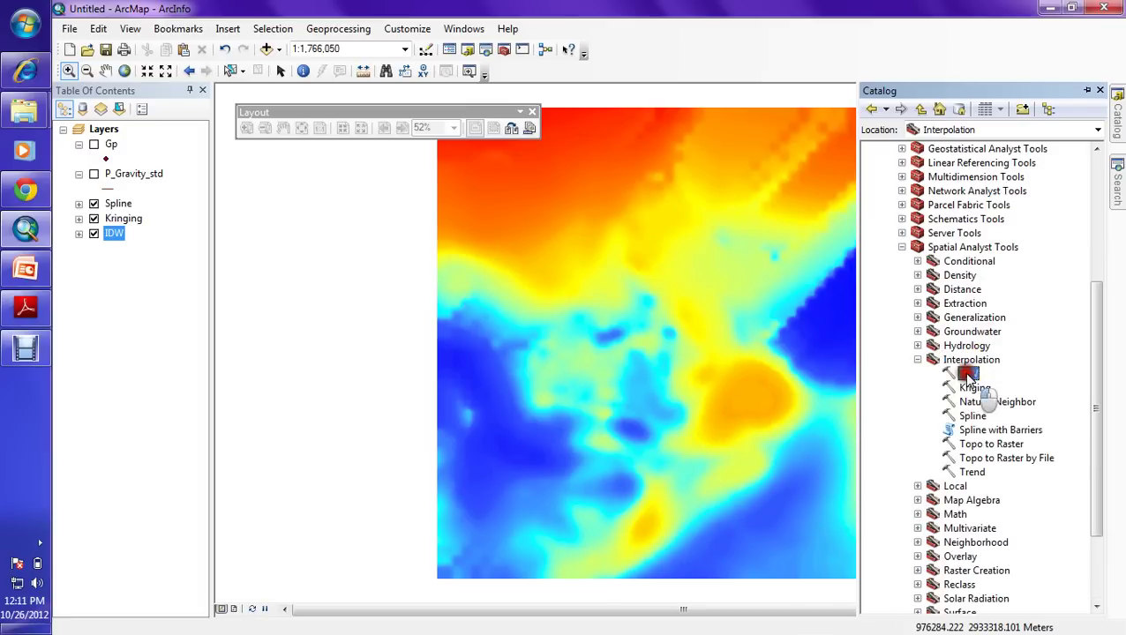
left_click(975, 388)
left_click(977, 403)
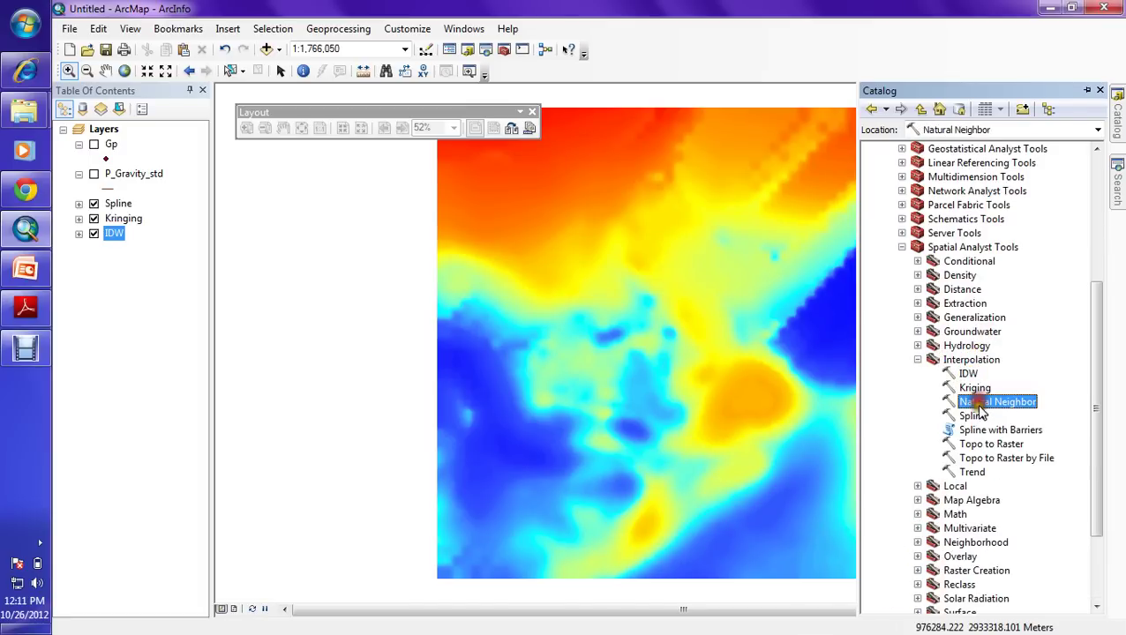
left_click(974, 416)
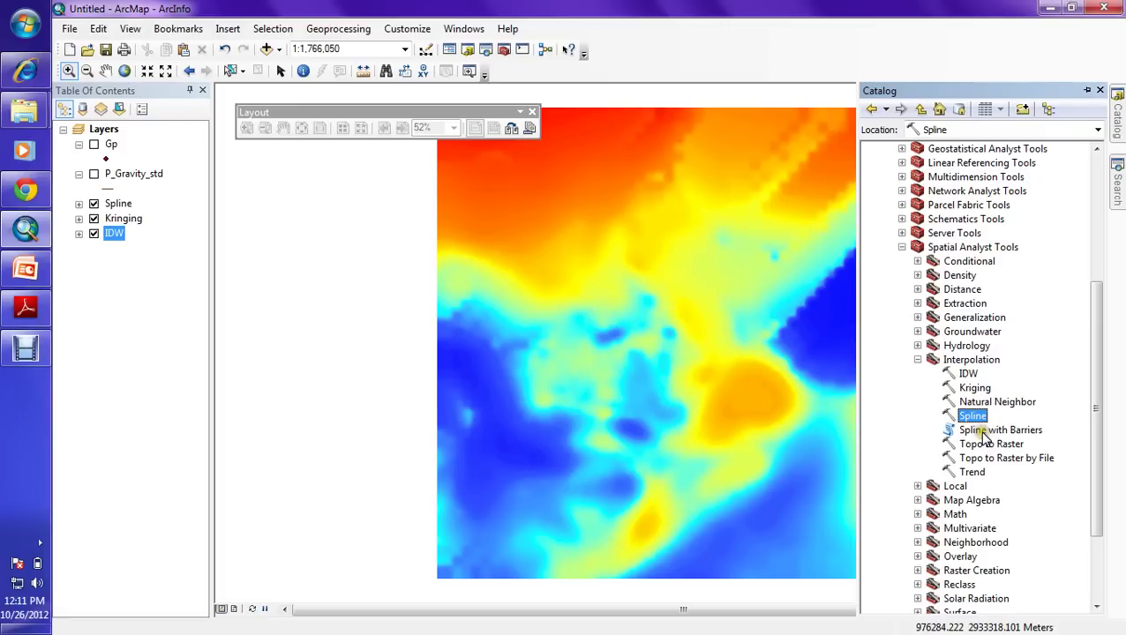
left_click(980, 431)
left_click(979, 446)
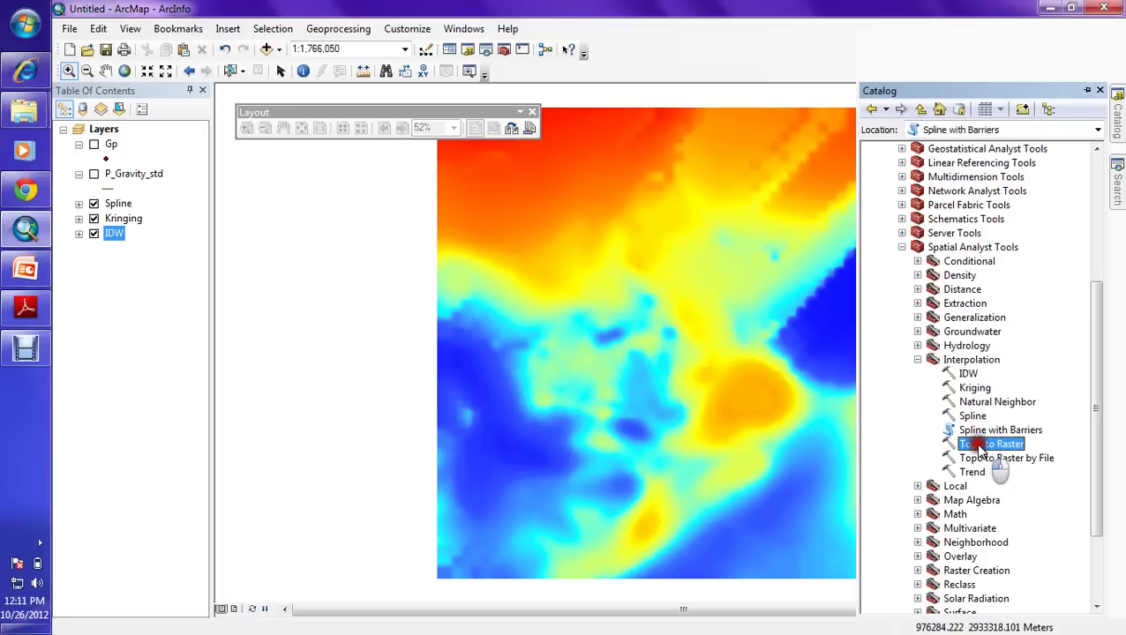
left_click(979, 459)
left_click(972, 473)
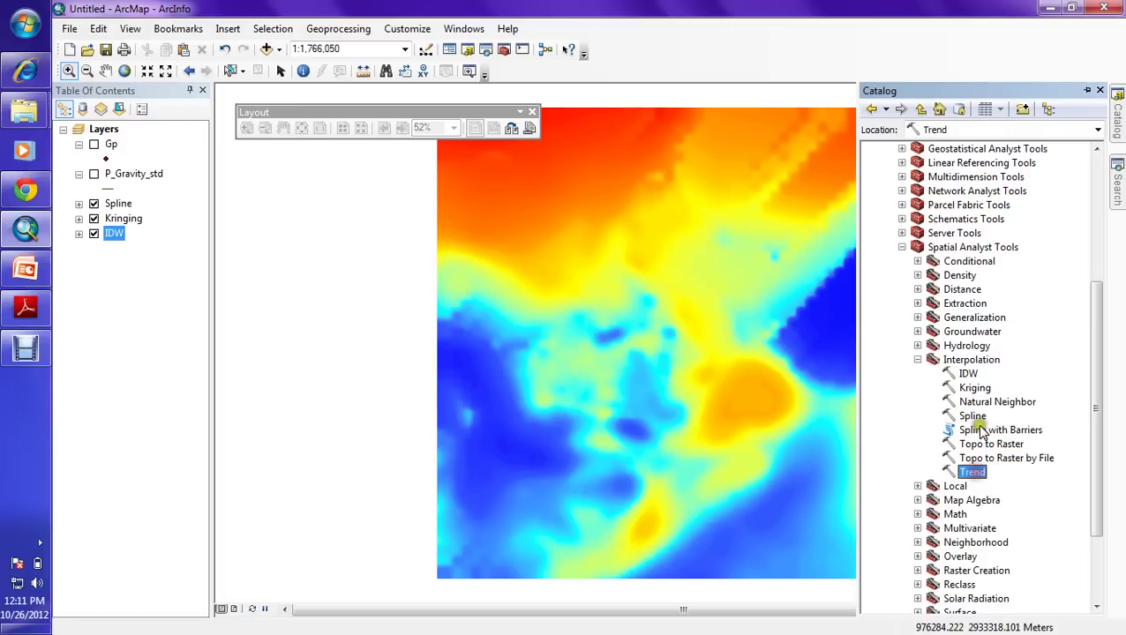
Start the IDW interpolation tool with Gp as the input point features and BOUGUER as the Z value field
double_click(968, 374)
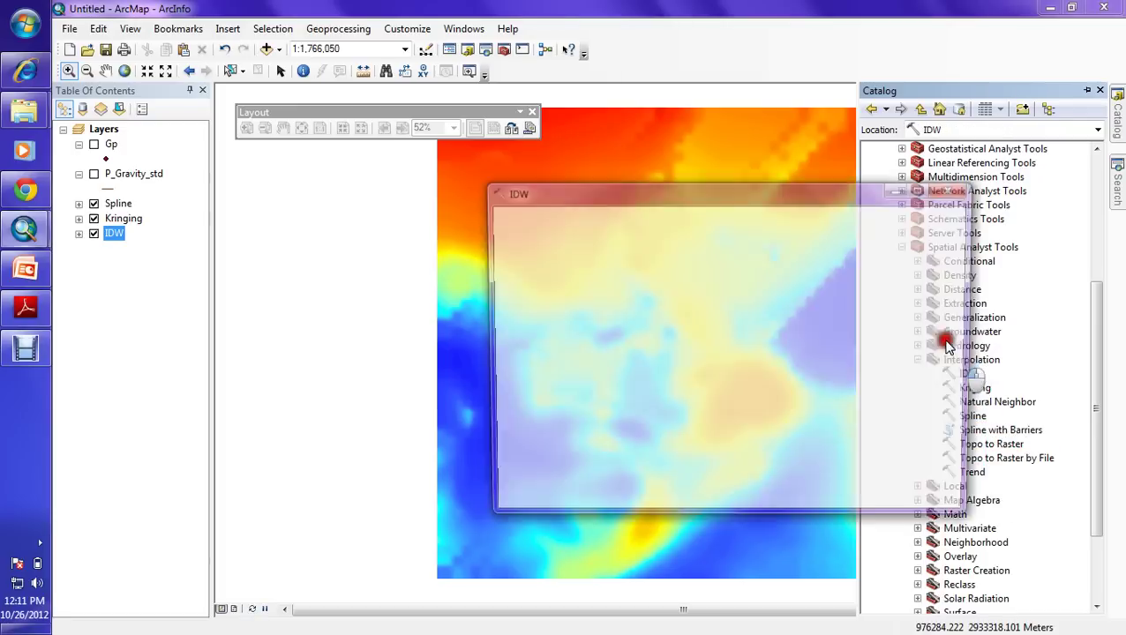
left_click_drag(687, 202, 528, 210)
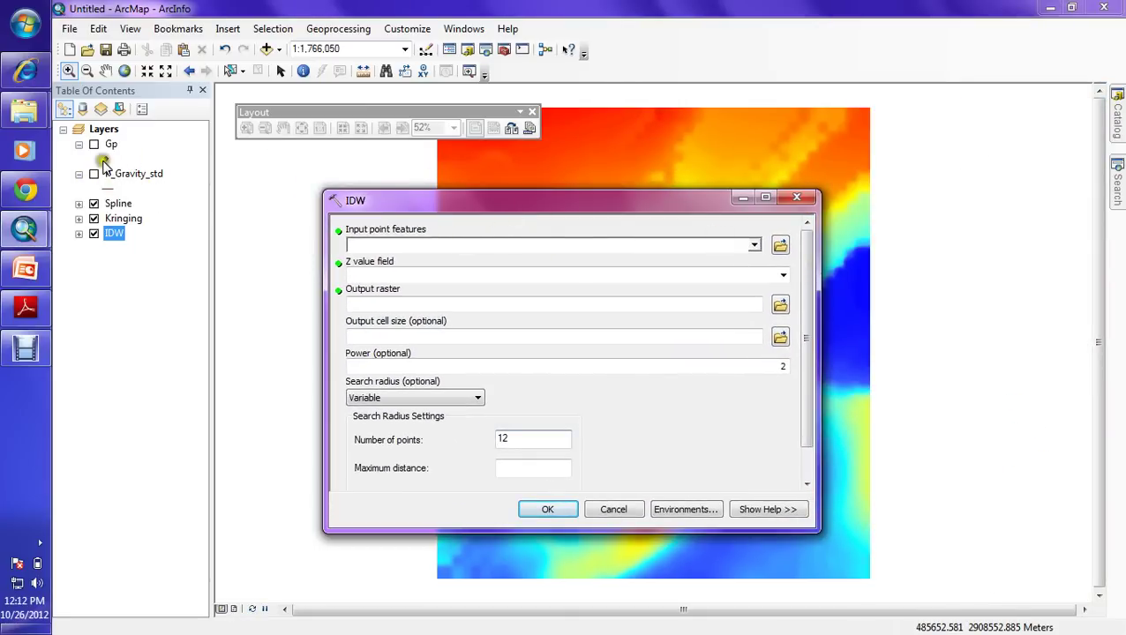
left_click(755, 246)
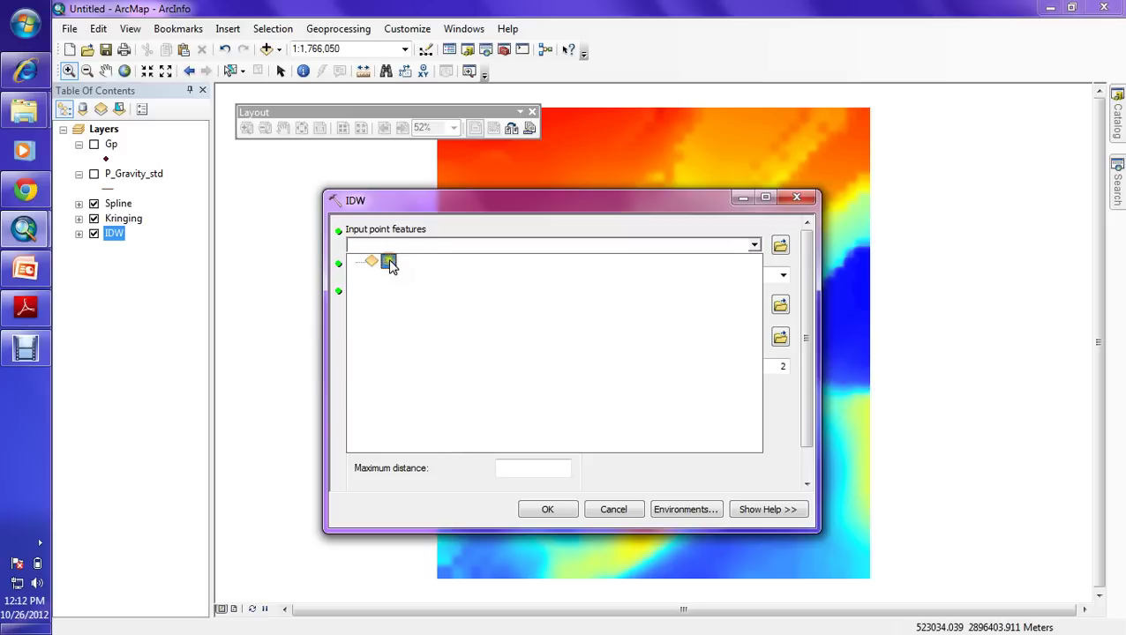
left_click(468, 278)
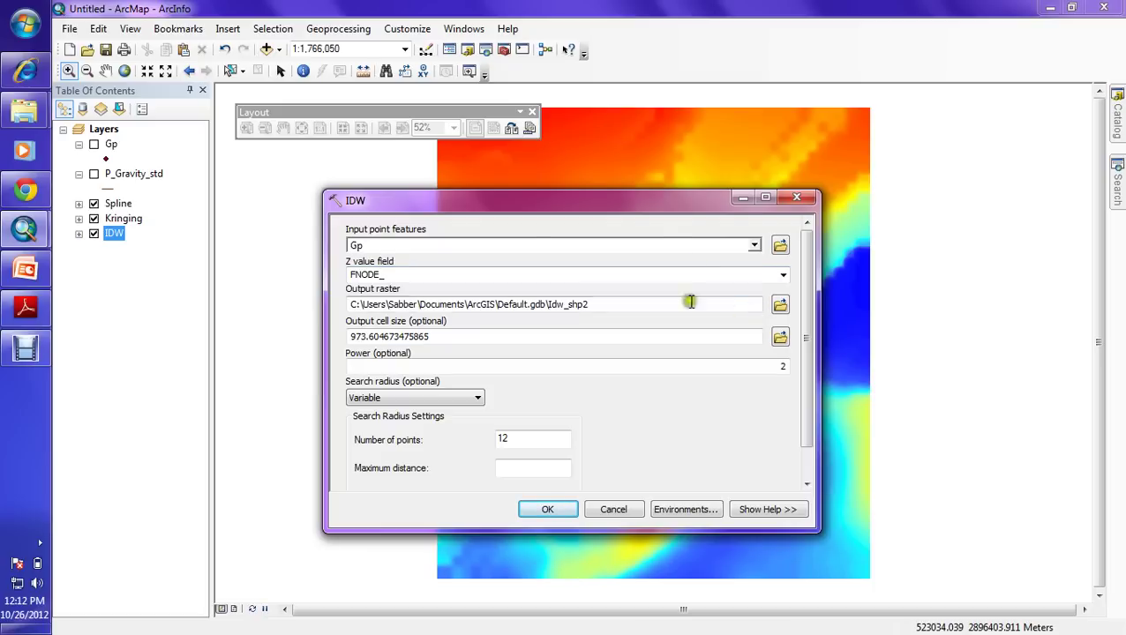
left_click(783, 276)
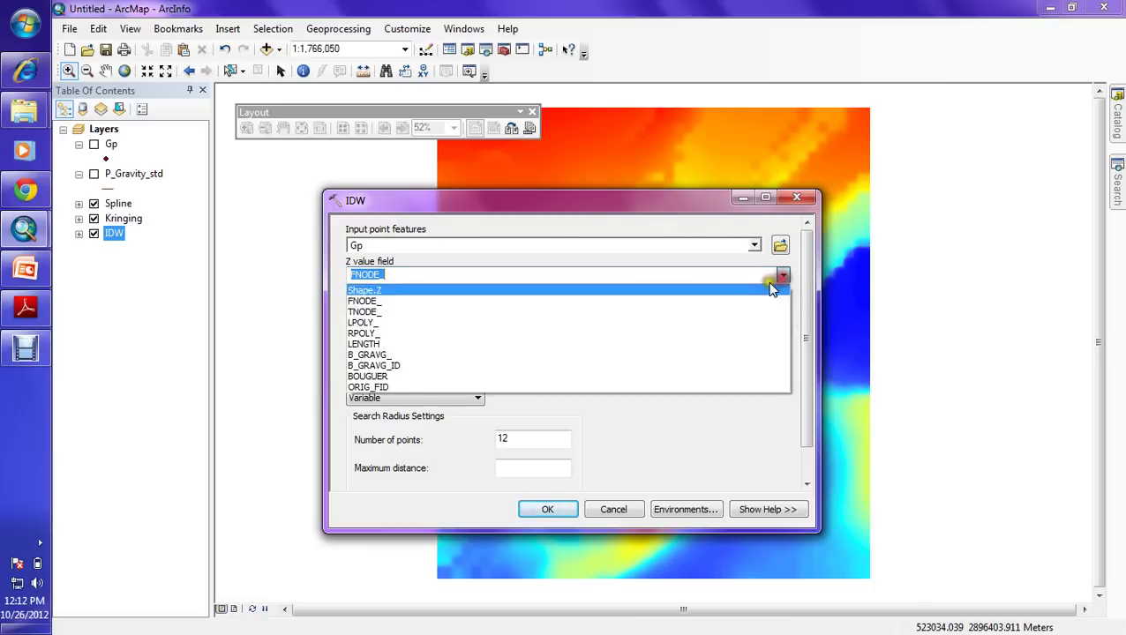
left_click(427, 377)
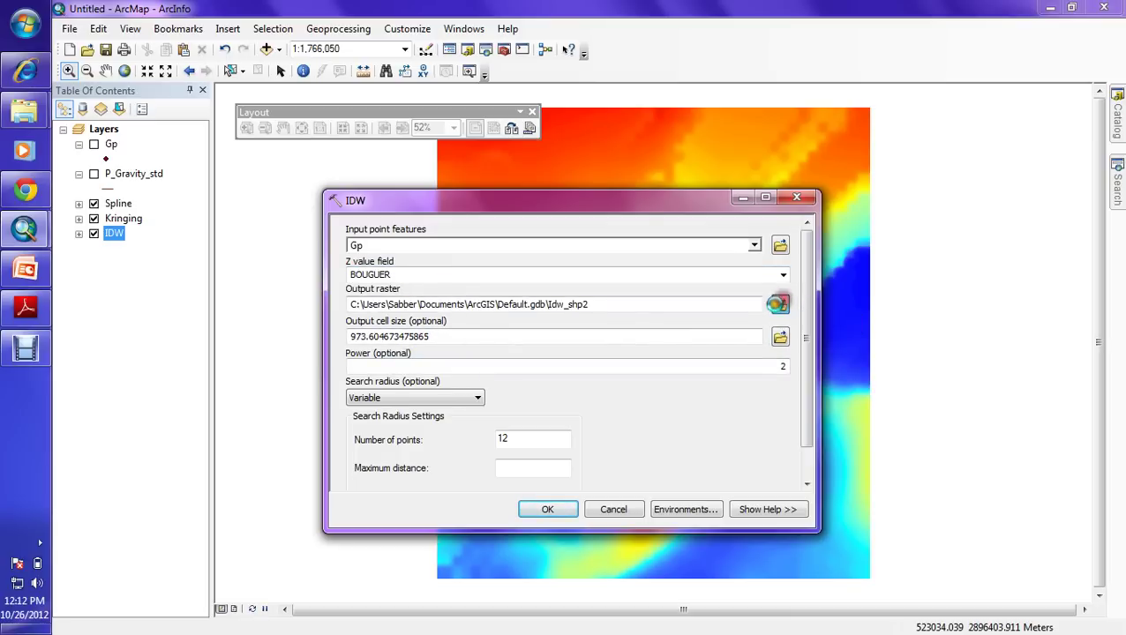
Try to use the existing idw raster in the Exercise folder as the output raster
left_click(779, 305)
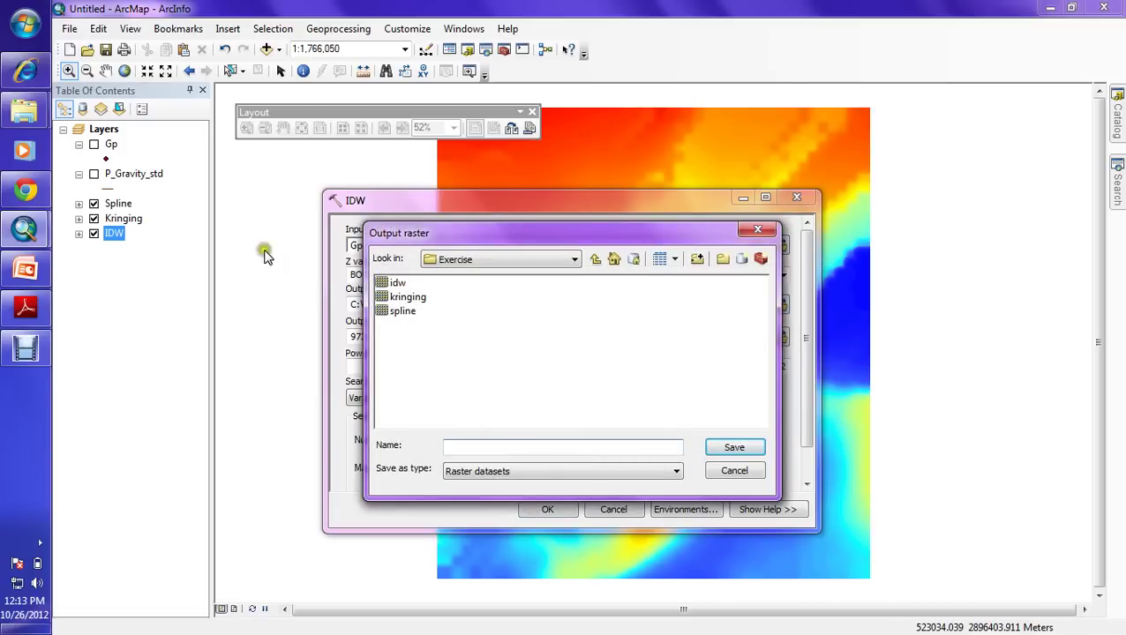
left_click(395, 284)
left_click(749, 445)
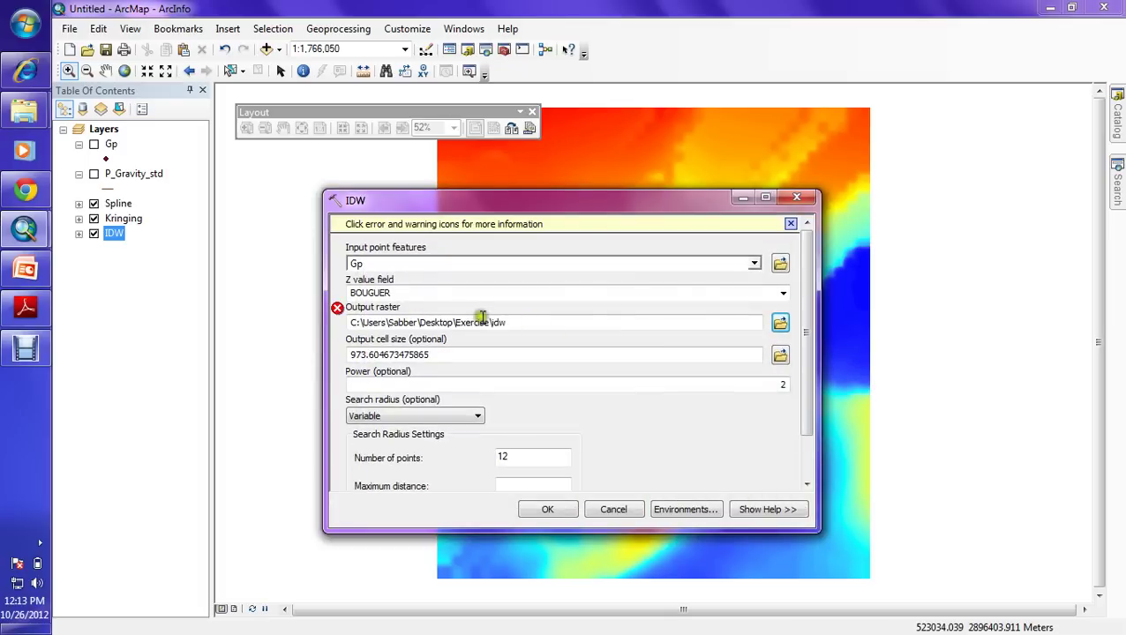
Set the IDW output raster to idw1 in the Exercise folder
left_click(780, 322)
left_click(465, 447)
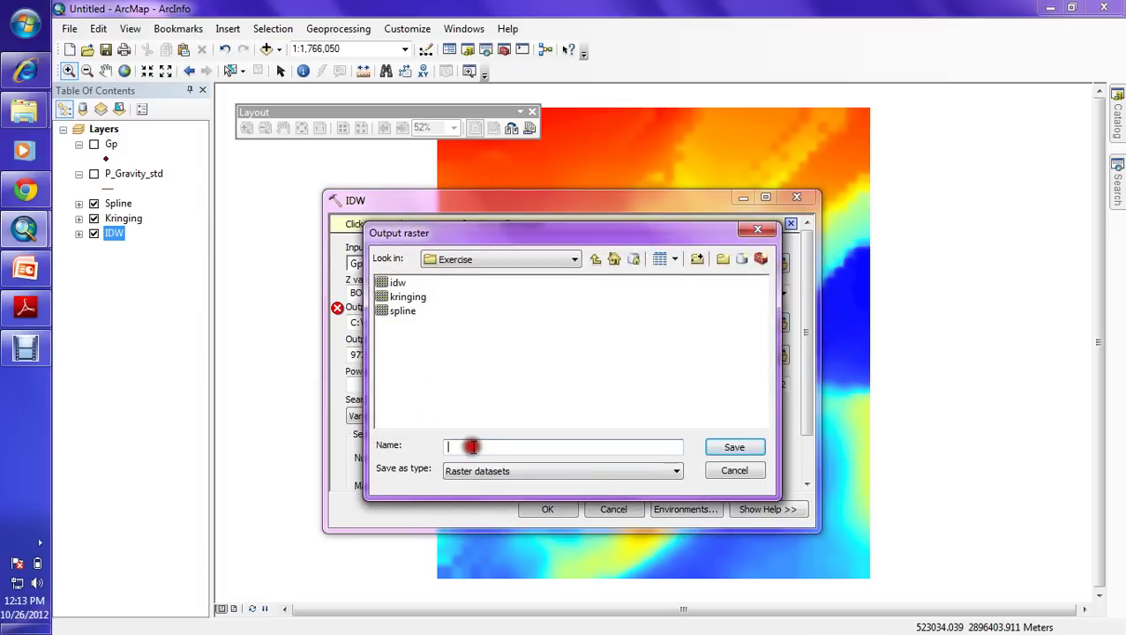
type("idw1")
left_click(745, 452)
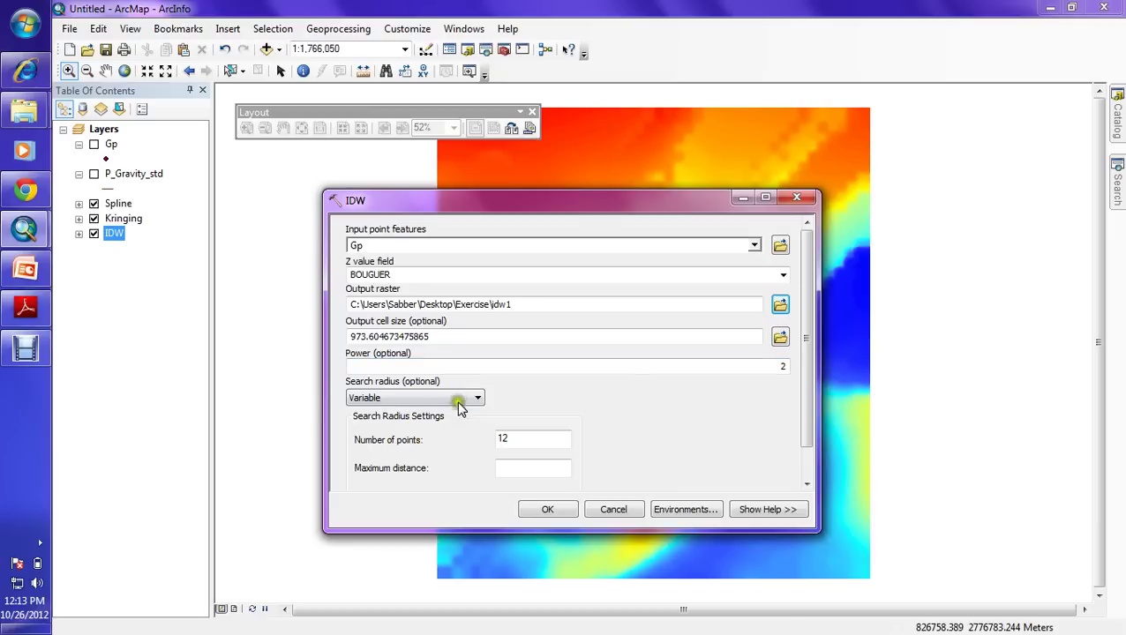
Examine the IDW tool's search radius types and the number-of-points setting used with Variable
left_click(464, 397)
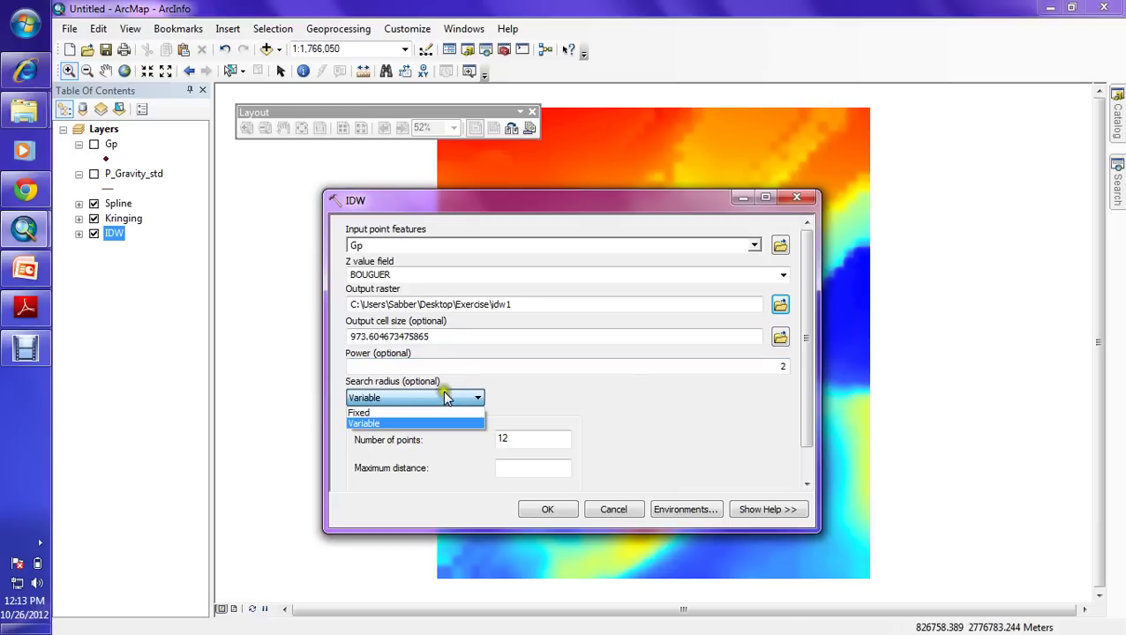
left_click(405, 416)
left_click(500, 417)
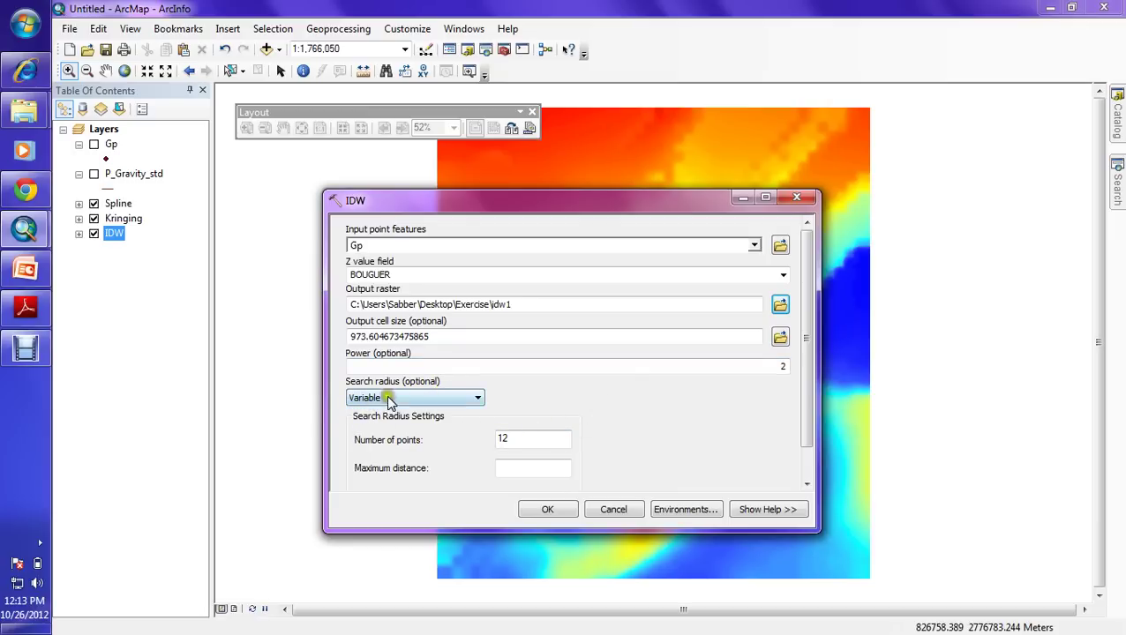
left_click(703, 406)
scroll(703, 407, "down", 1)
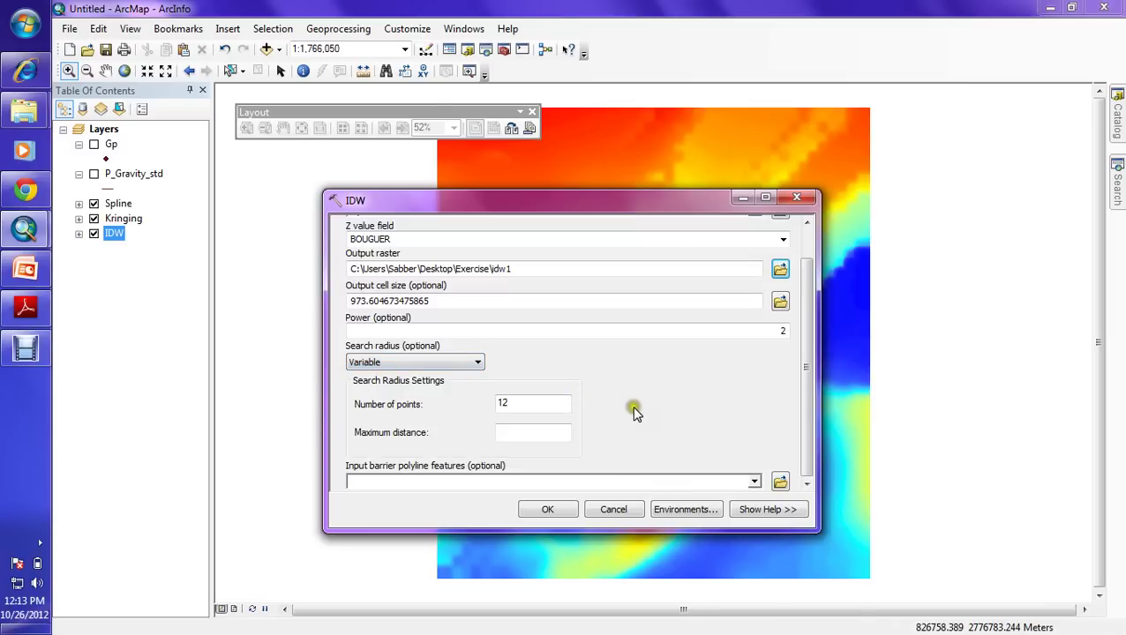
left_click(501, 403)
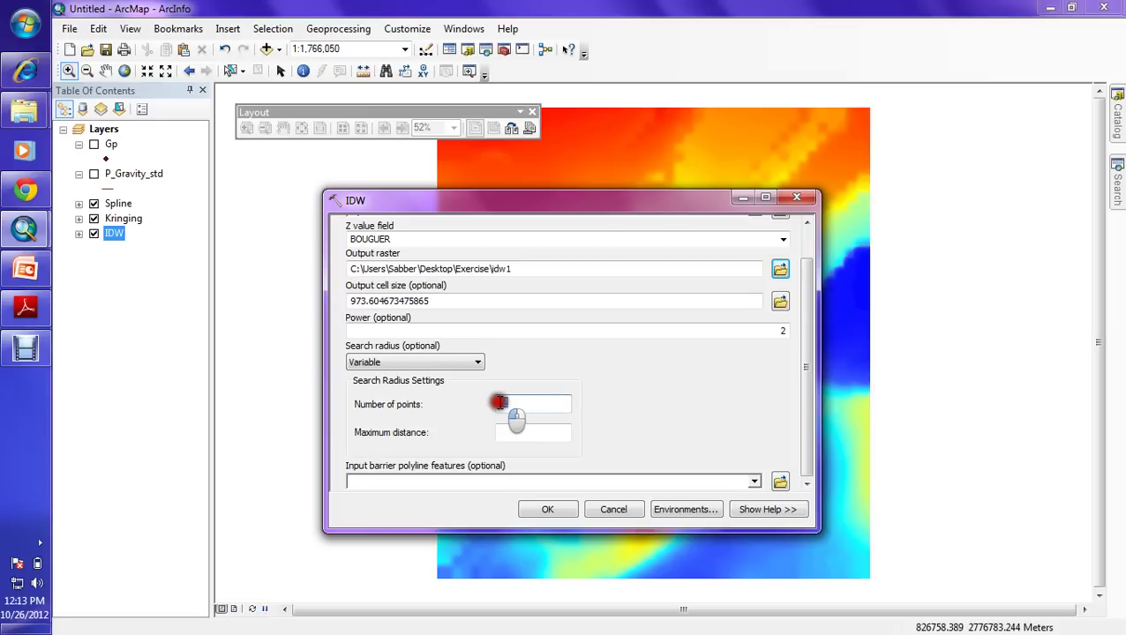
double_click(500, 402)
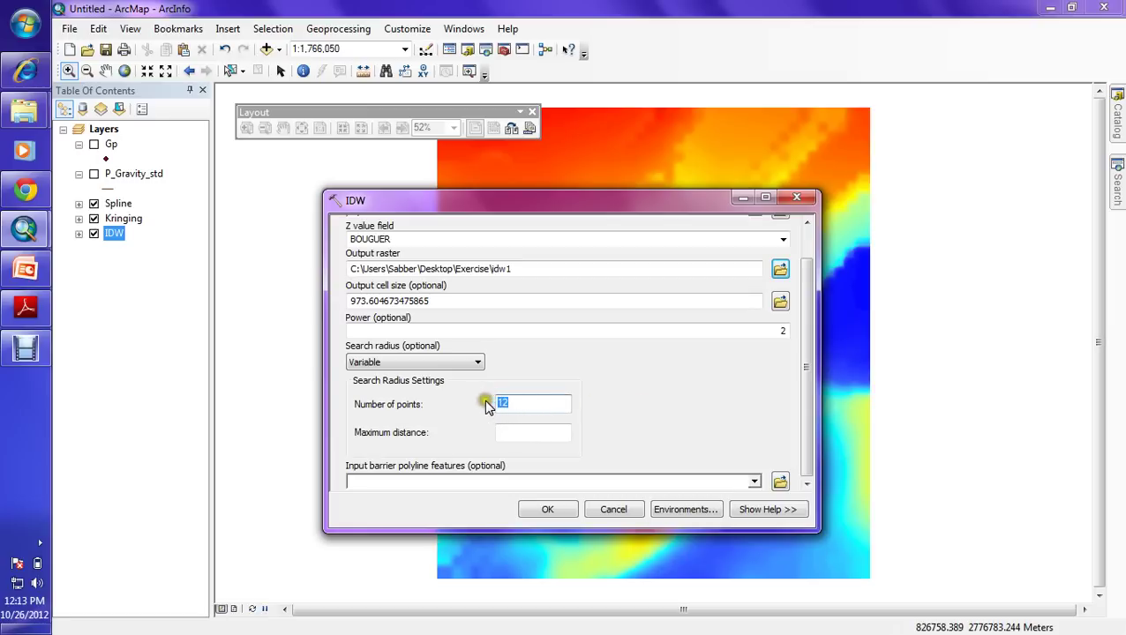
Try the Fixed search radius with its distance setting, switch back to Variable, and cancel the IDW tool
left_click(448, 363)
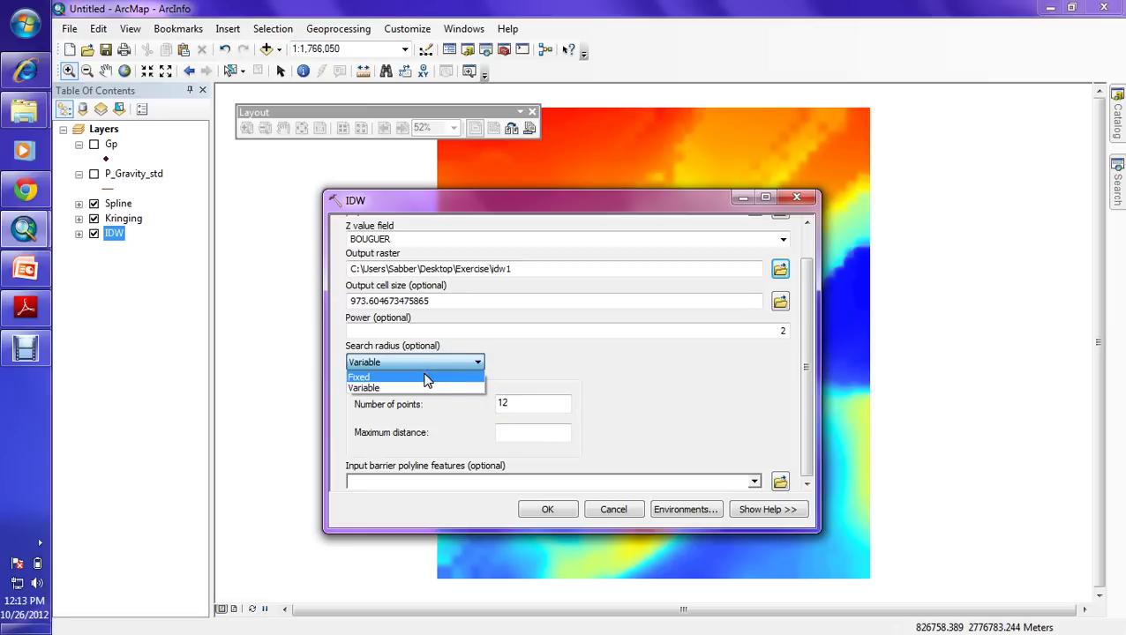
left_click(425, 378)
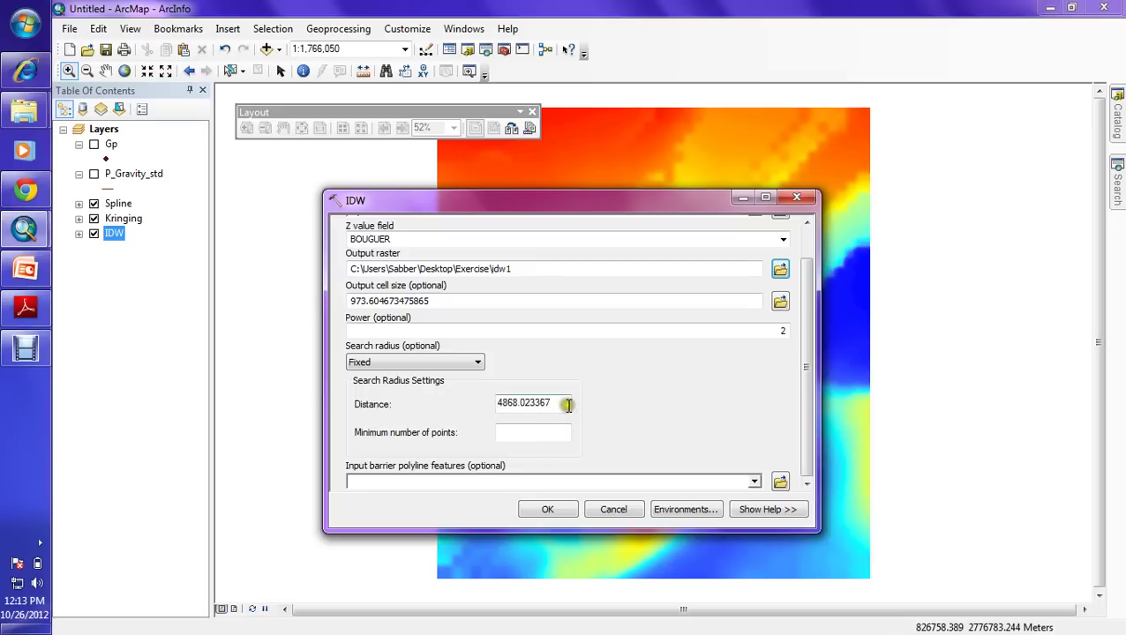
left_click_drag(567, 405, 492, 402)
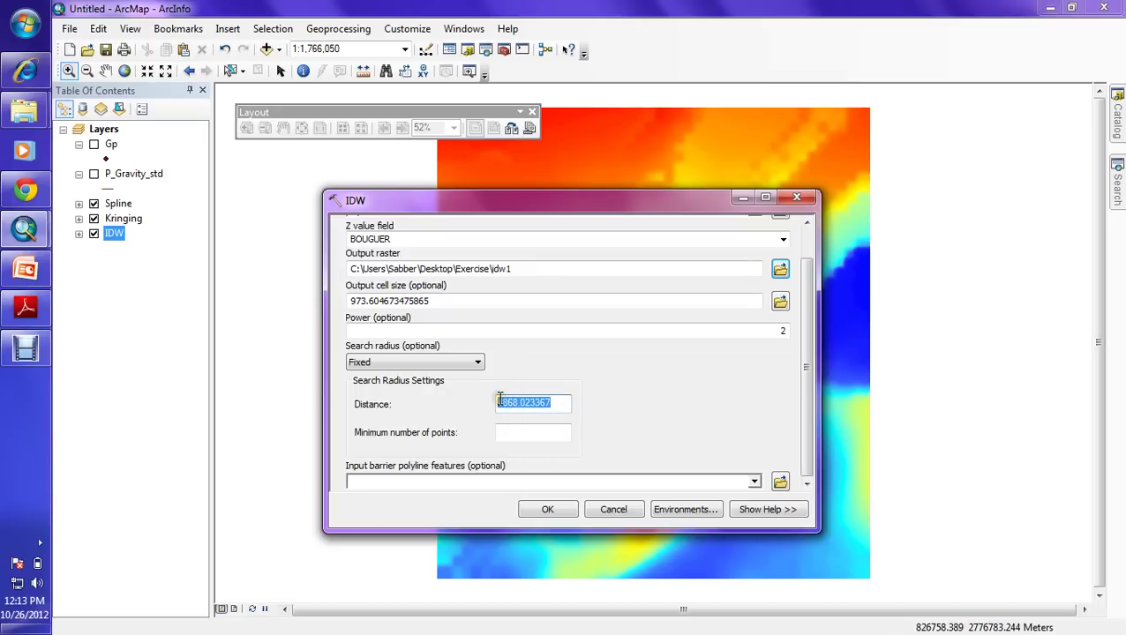
left_click(474, 363)
left_click(440, 390)
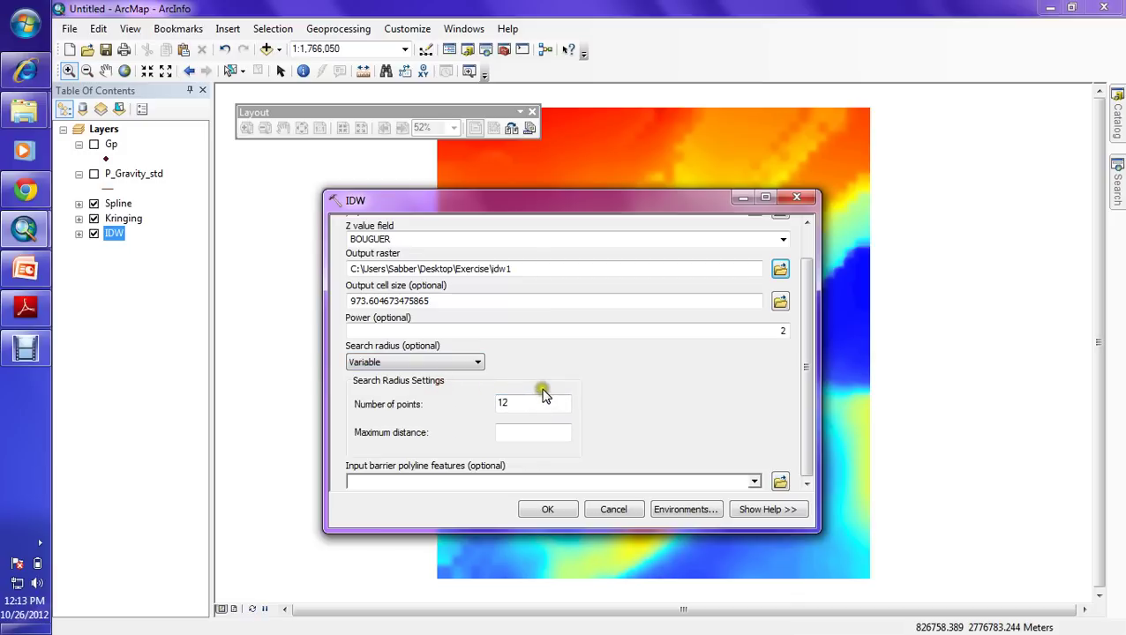
left_click(616, 381)
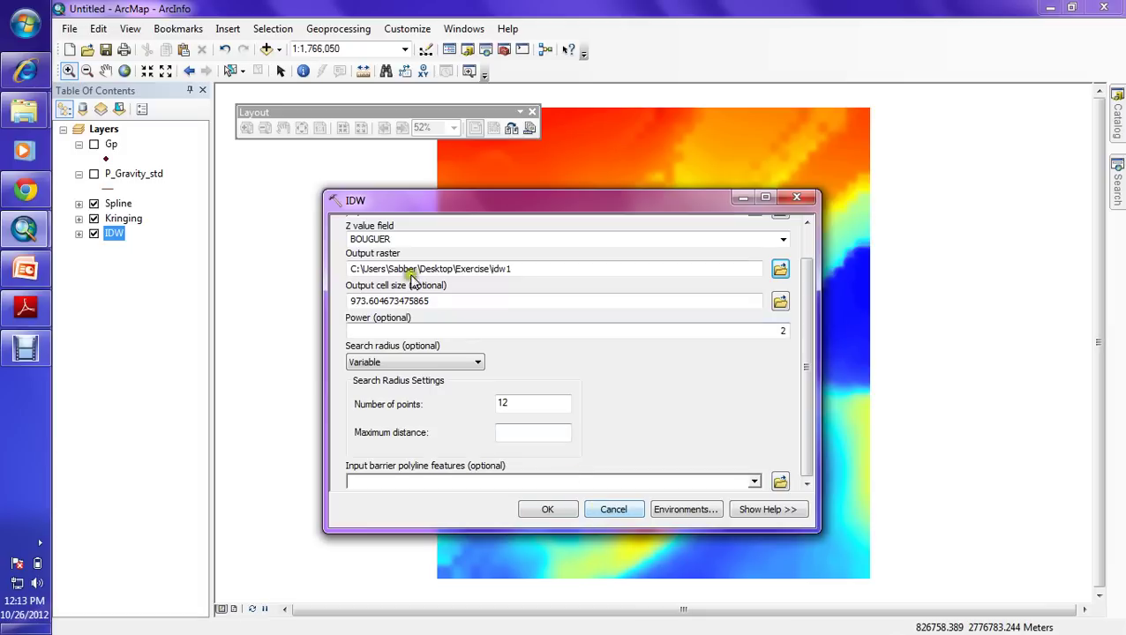
left_click(625, 510)
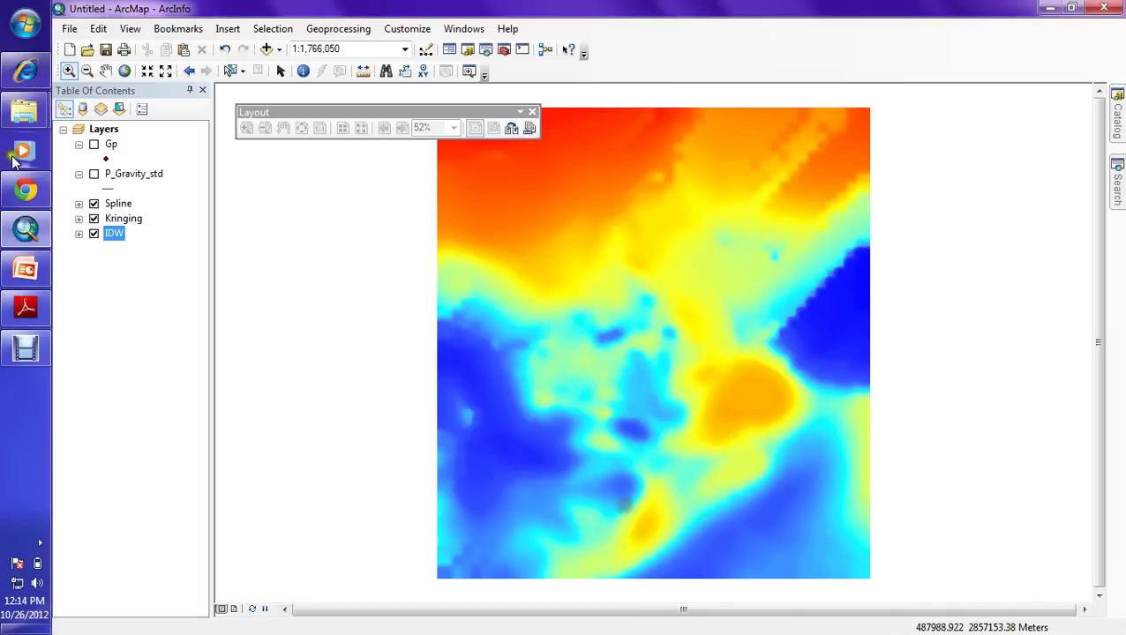
Hide the Spline and Kriging layers so that only the IDW surface is displayed
left_click(95, 234)
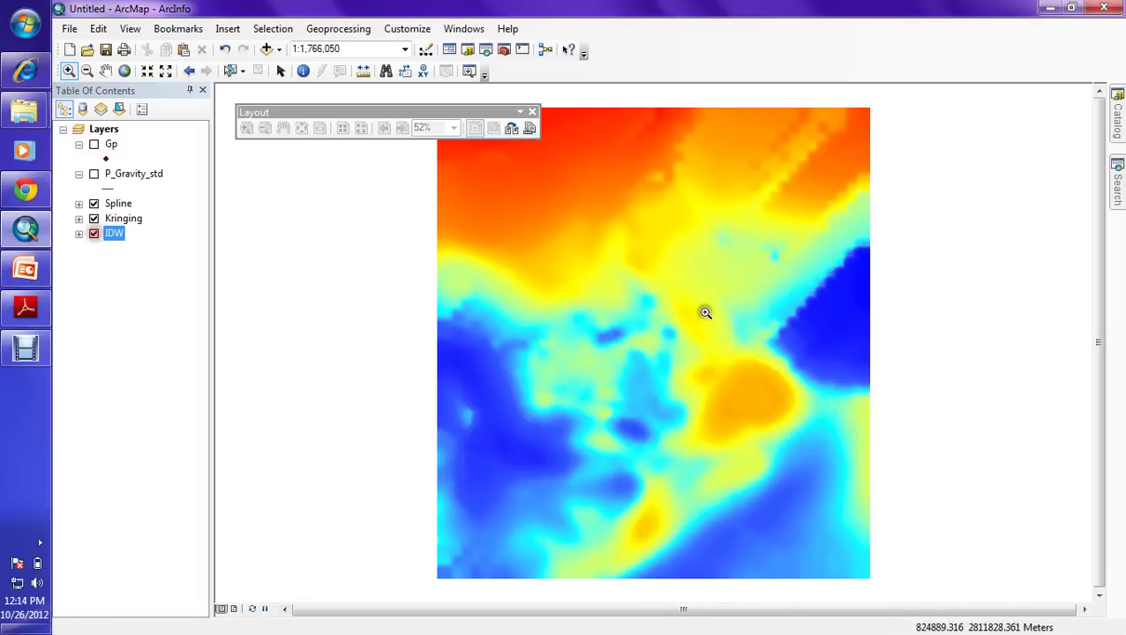
left_click(94, 204)
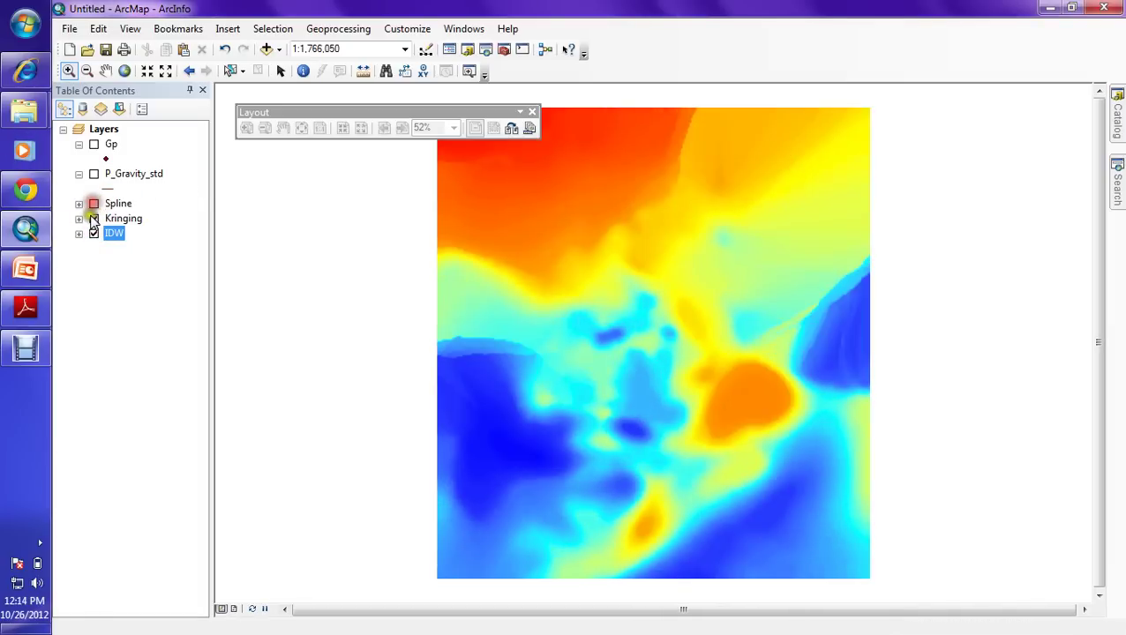
left_click(93, 218)
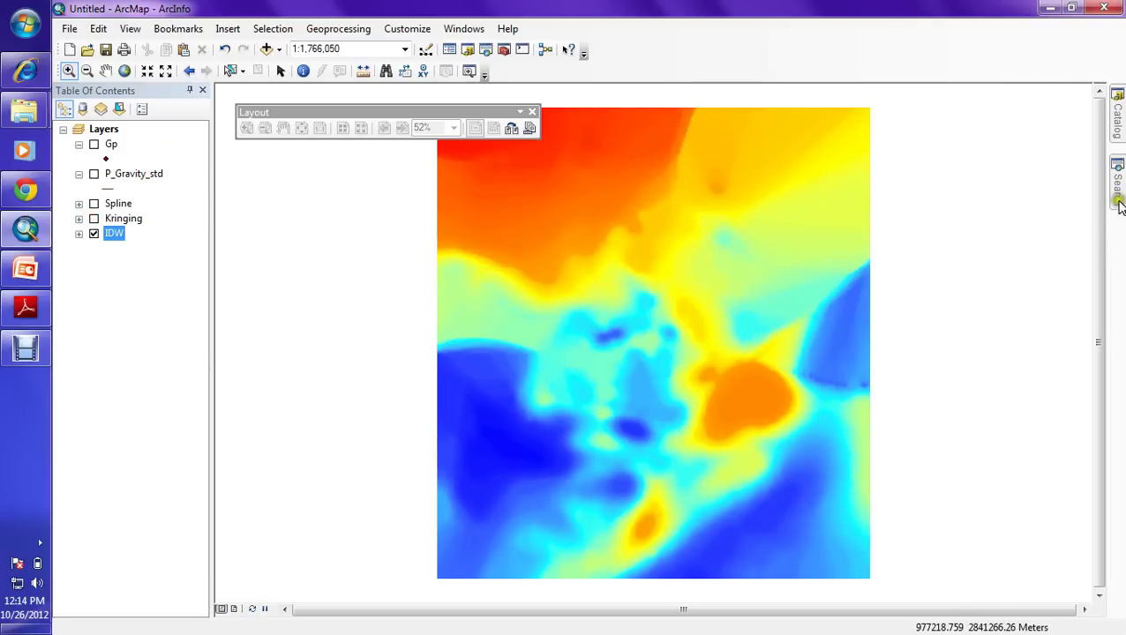
Review the Kriging, Spline and Natural Neighbor tools in the Interpolation toolset, and select the Gp layer
left_click(1118, 145)
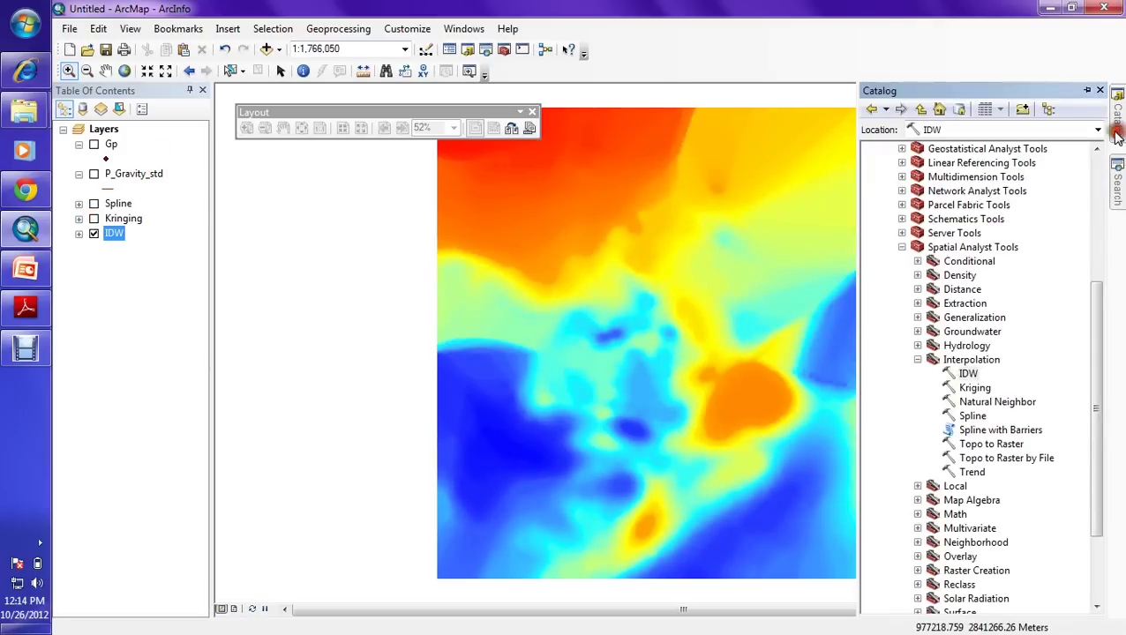
left_click(975, 390)
left_click(972, 416)
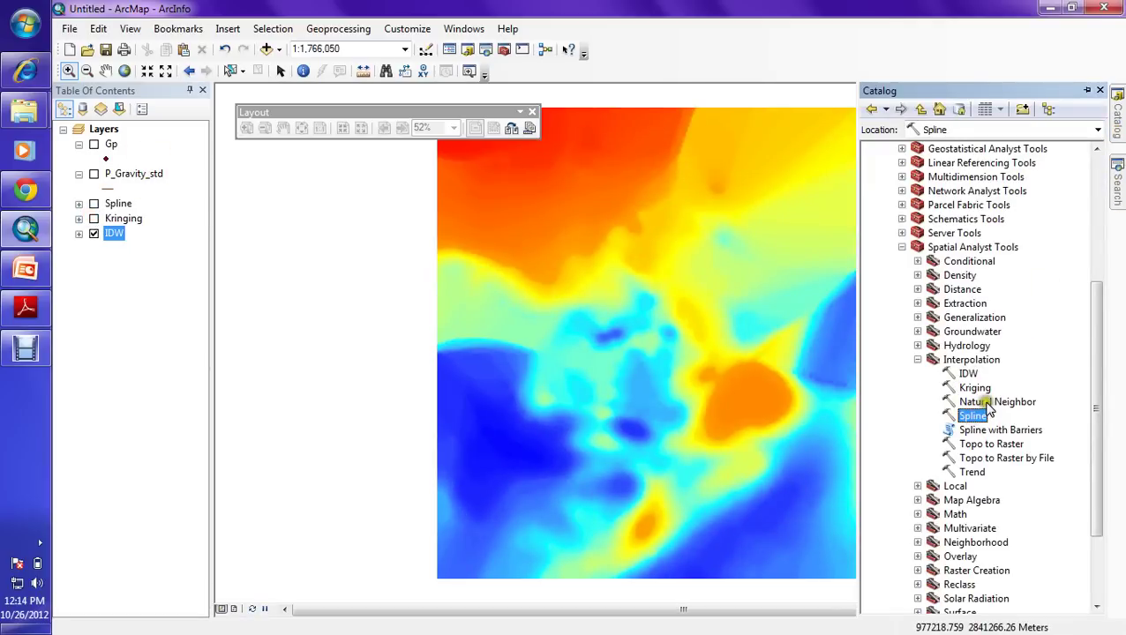
left_click(987, 404)
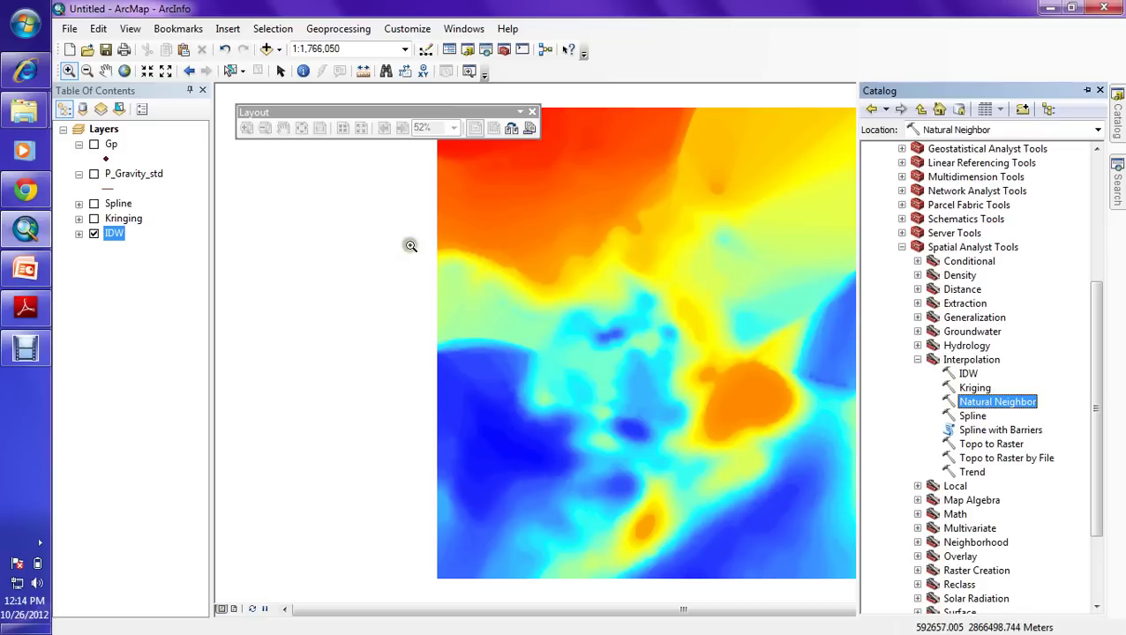
left_click(157, 146)
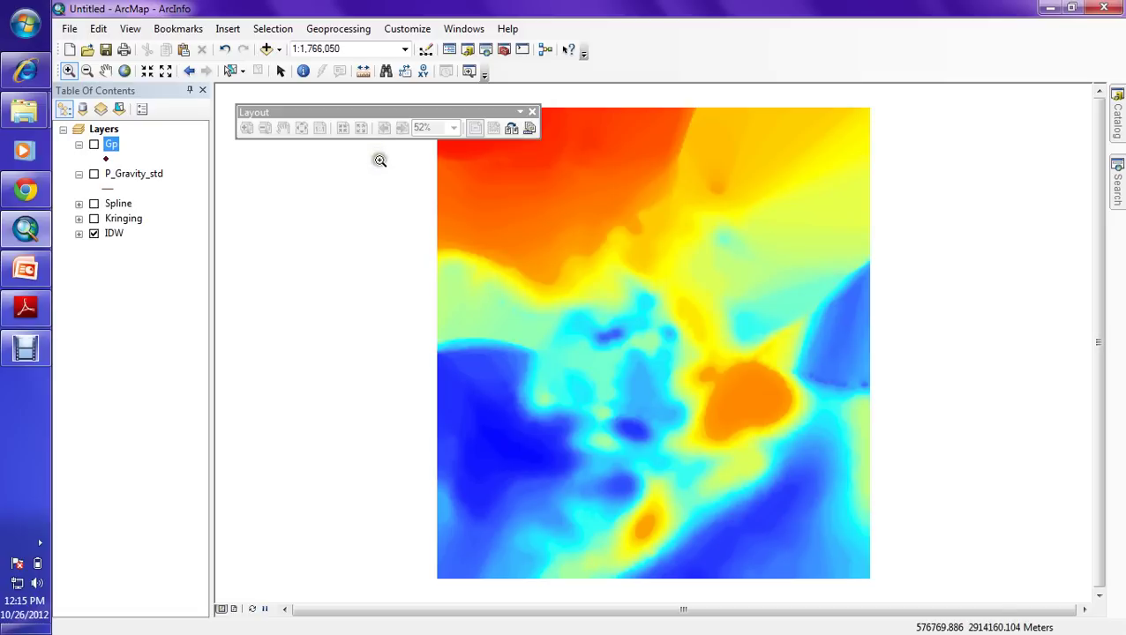
Collapse the Interpolation toolset and expand the Surface toolset of the Spatial Analyst Tools
left_click(1118, 117)
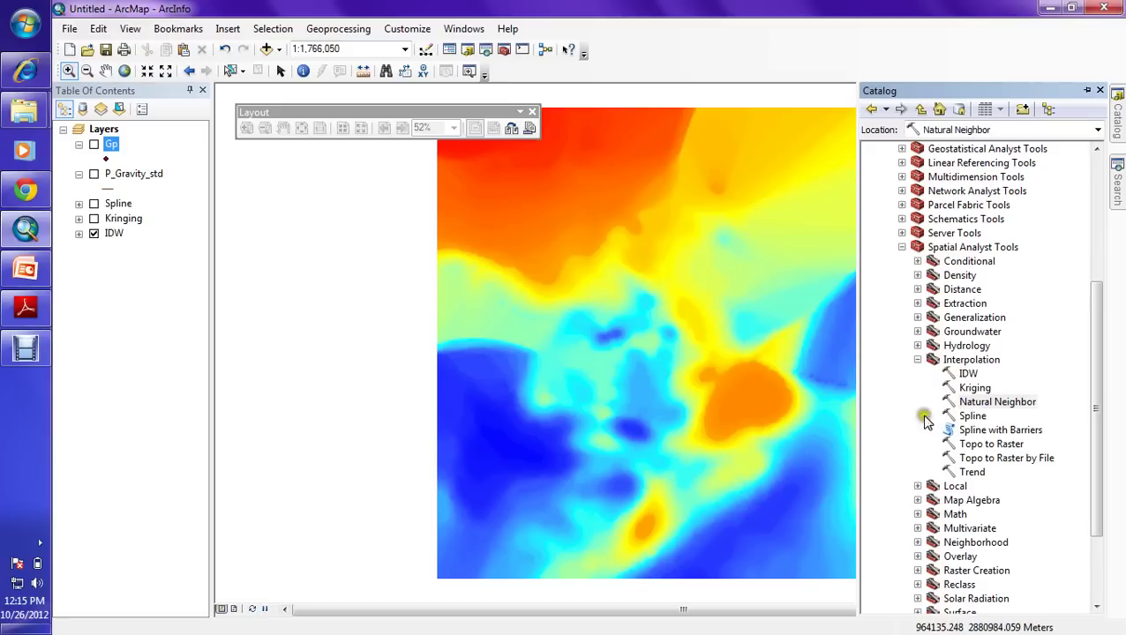
left_click(917, 359)
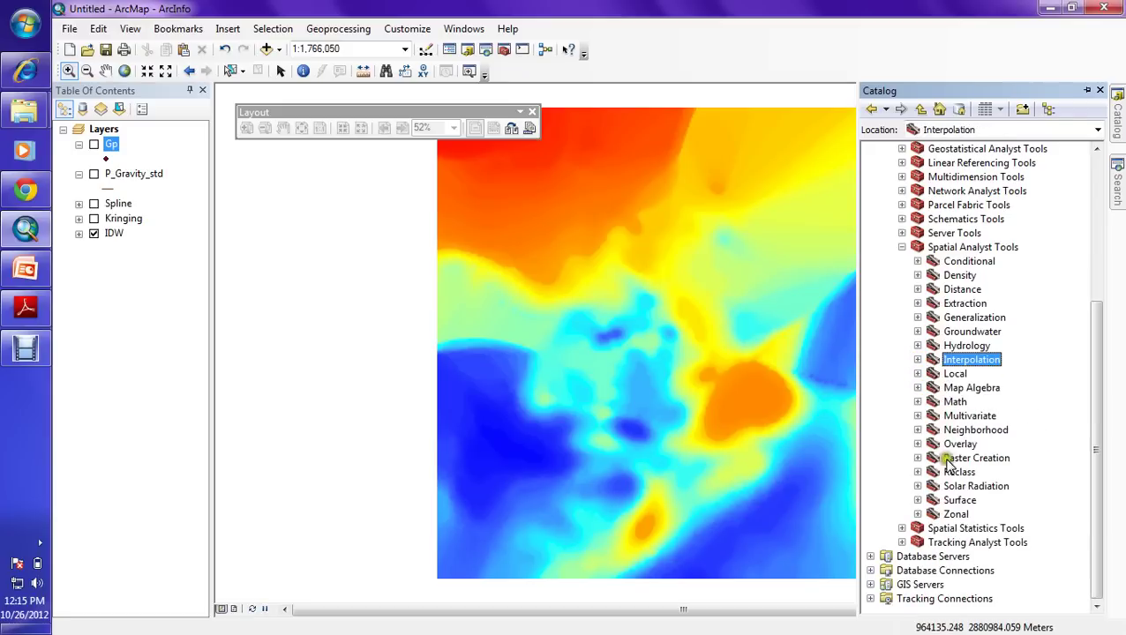
left_click(917, 501)
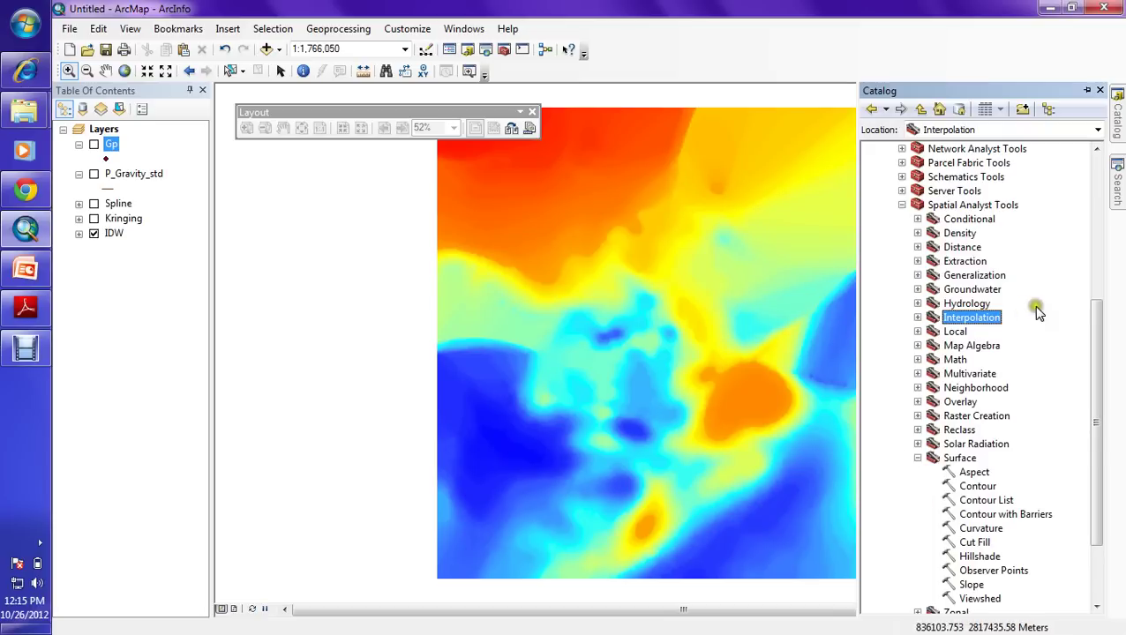
left_click_drag(1096, 322, 1110, 424)
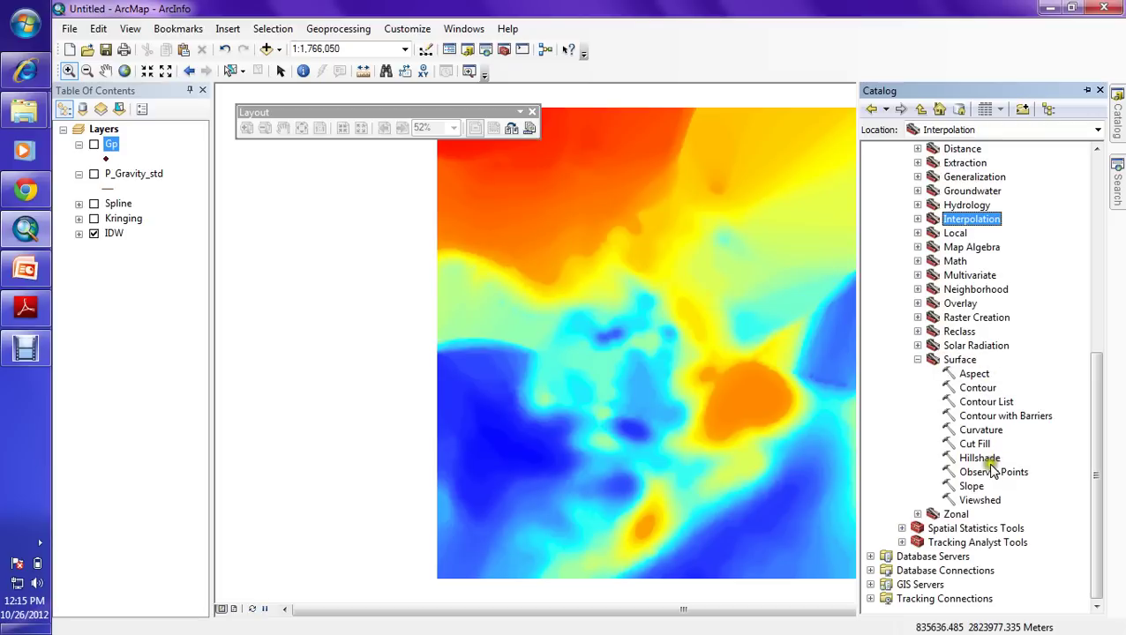
Go through the Surface tools one by one, from Aspect and the contour tools to Observer Points and Viewshed
left_click(971, 374)
left_click(977, 390)
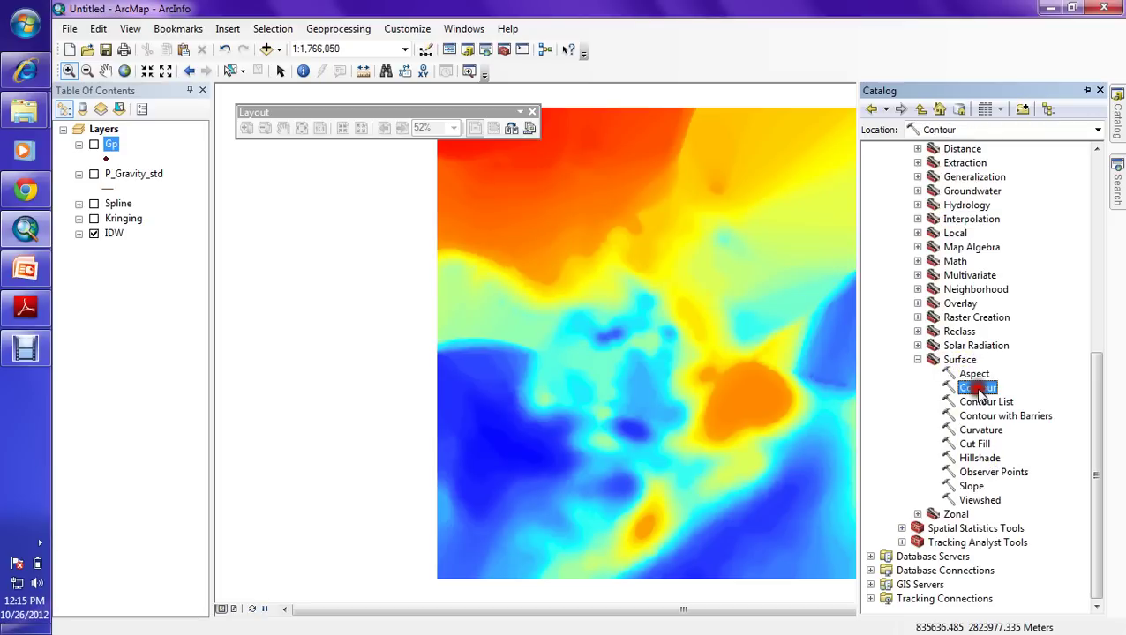
left_click(981, 403)
left_click(983, 418)
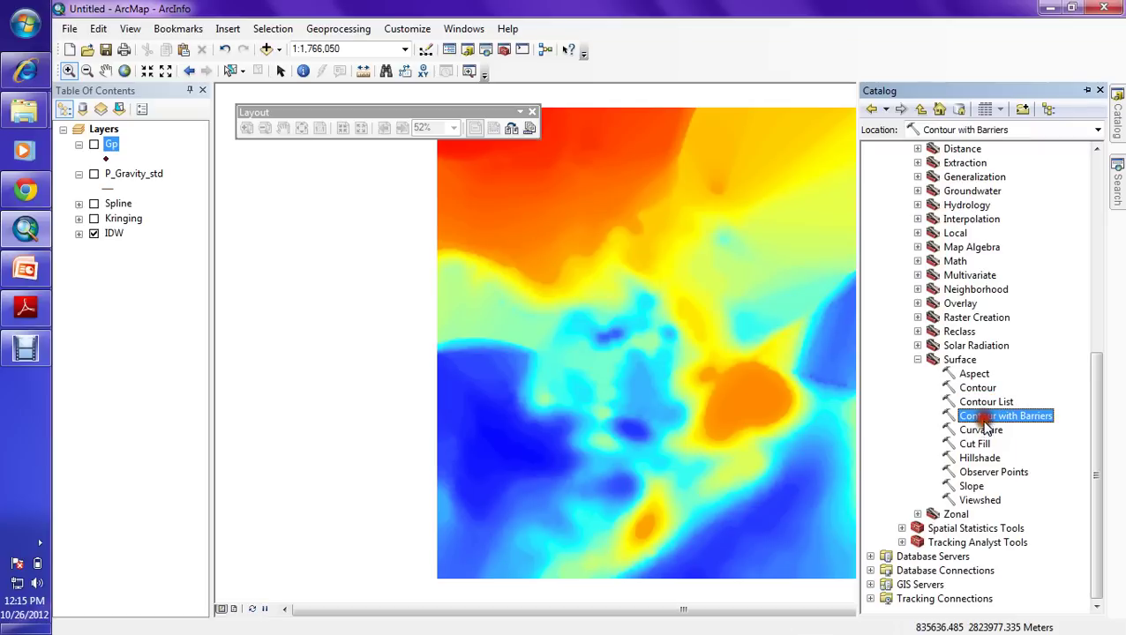
left_click(975, 431)
left_click(976, 444)
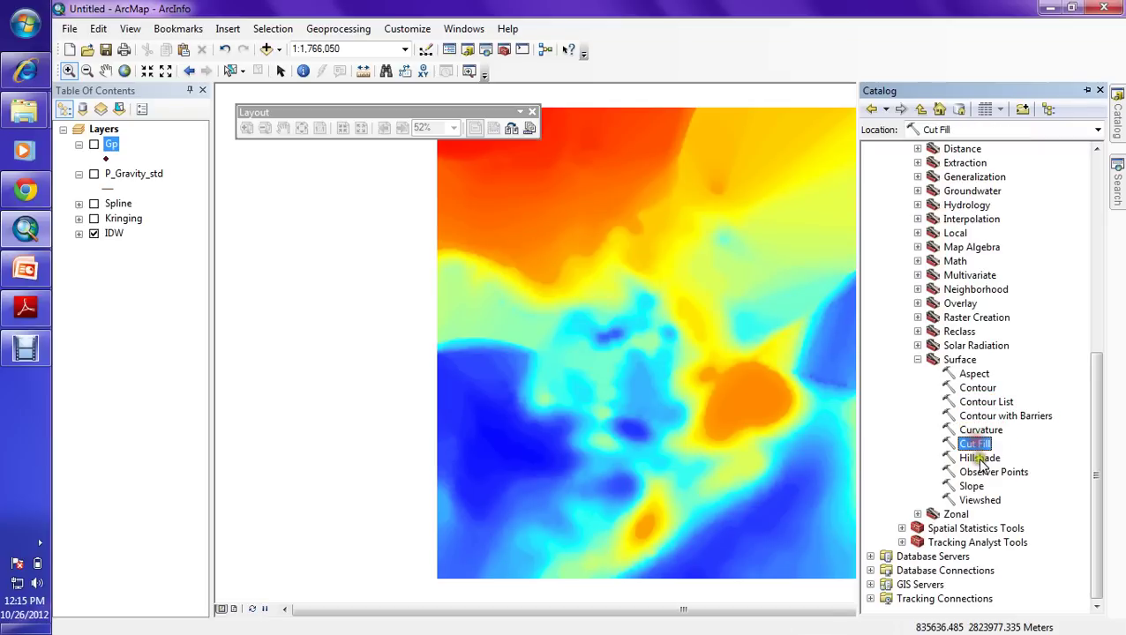
left_click(986, 457)
left_click(995, 474)
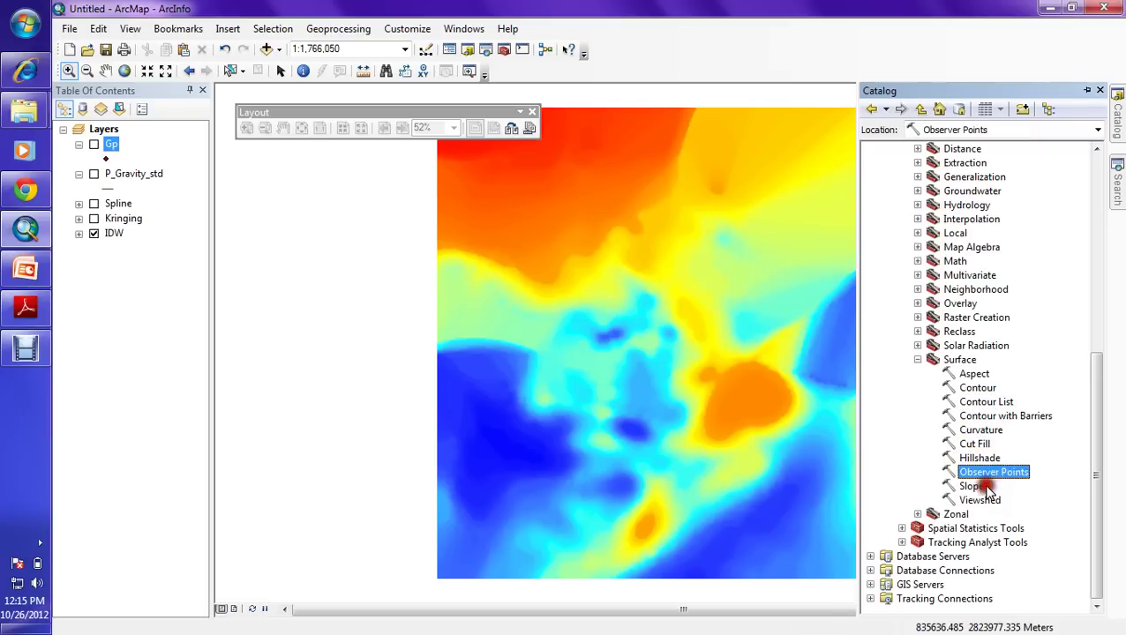
left_click(978, 500)
Review the Aspect, Contour, Contour List, Curvature, Hillshade and Slope tools against the IDW surface
left_click(972, 375)
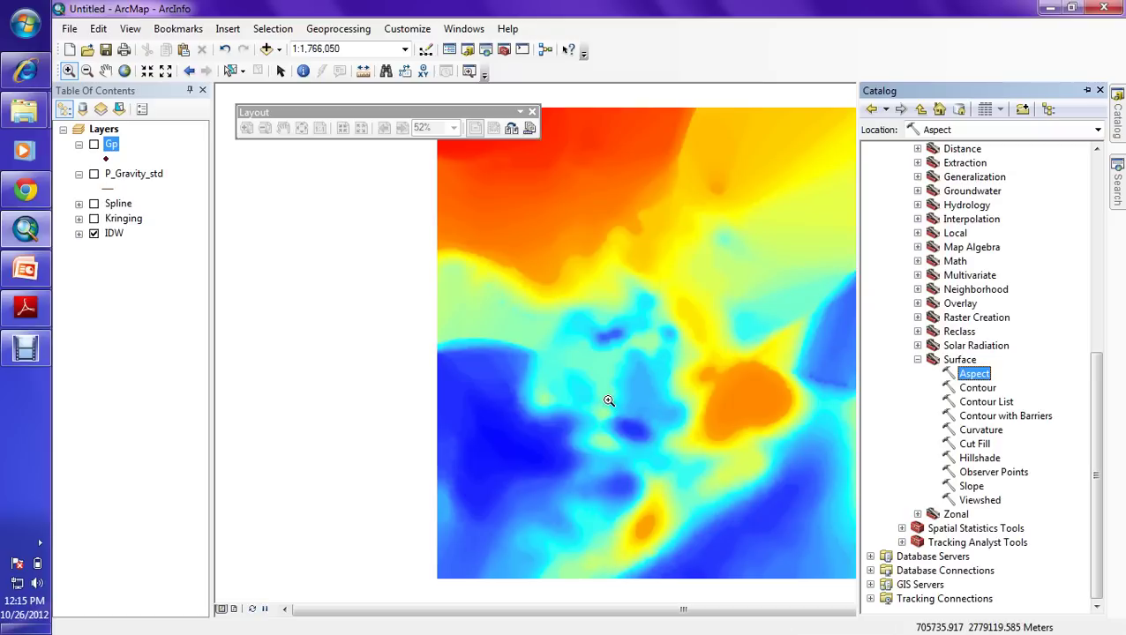
left_click(979, 387)
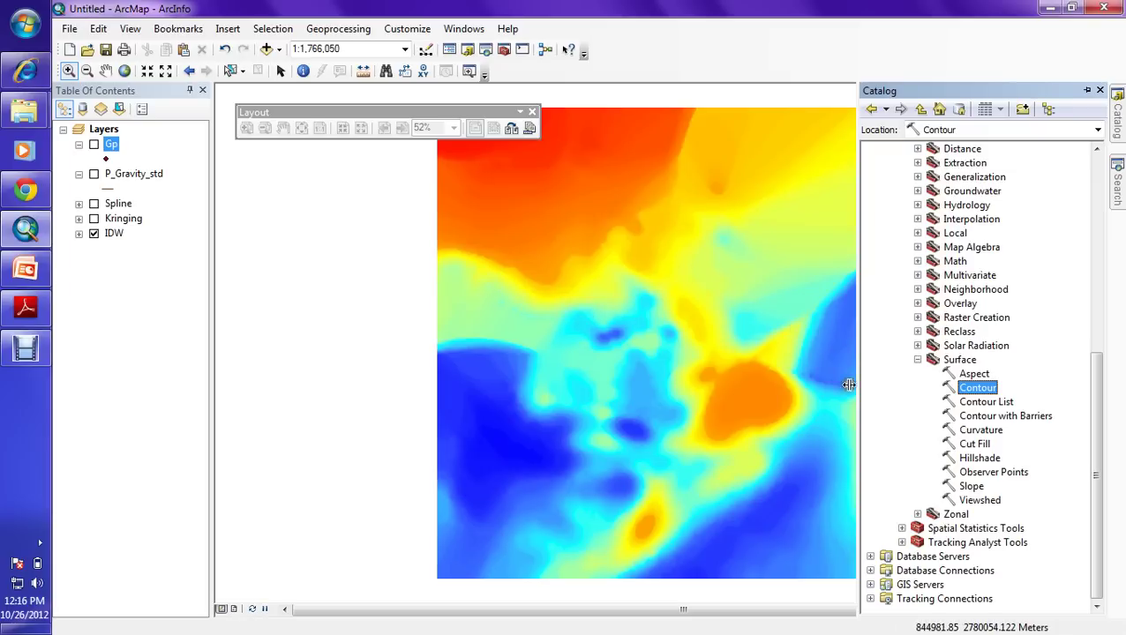
left_click(1002, 405)
left_click(984, 429)
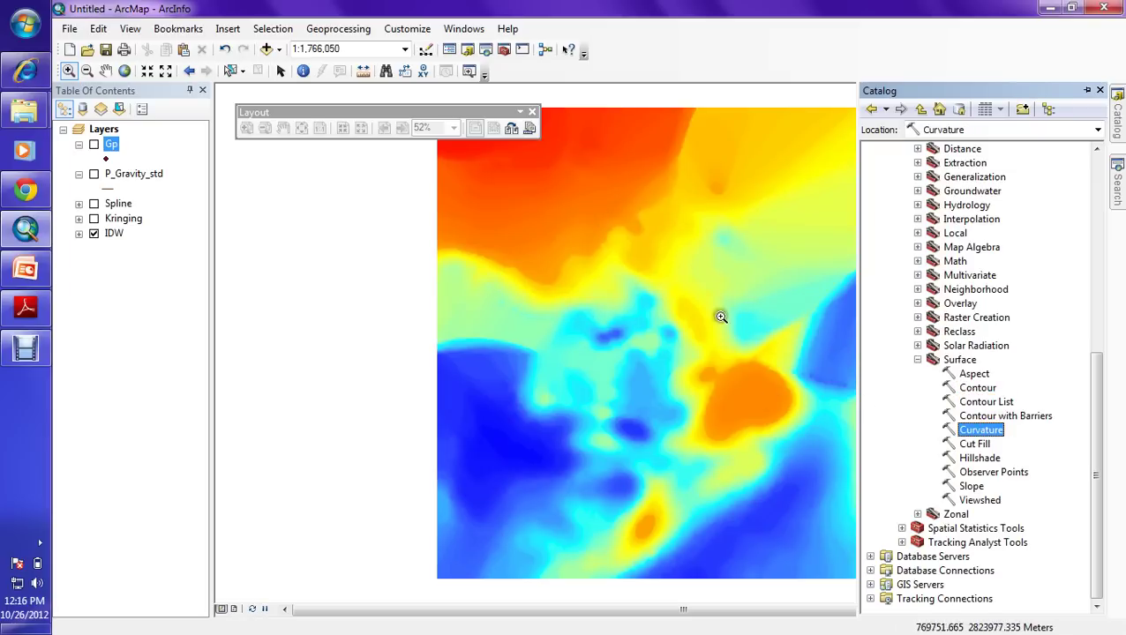
left_click(982, 458)
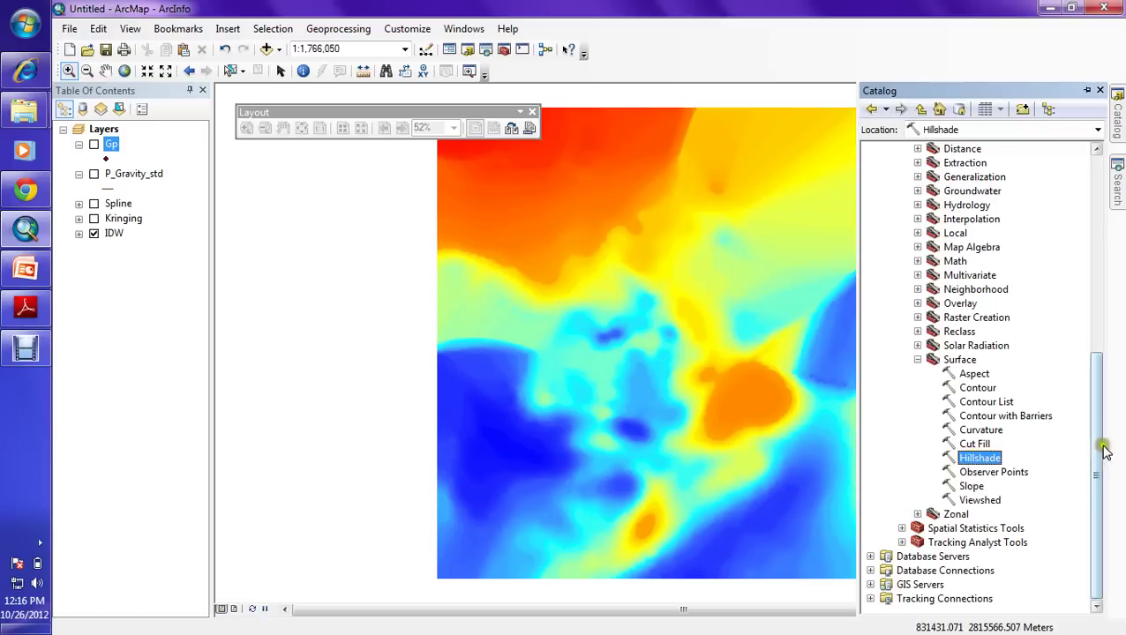
left_click(971, 486)
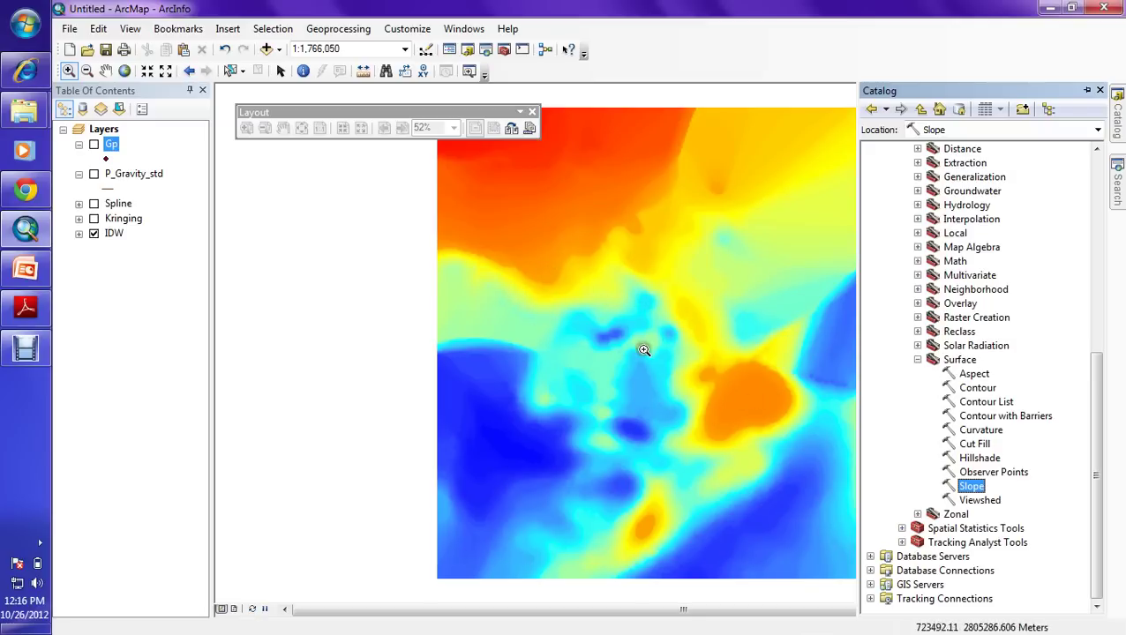
mouse_move(18, 353)
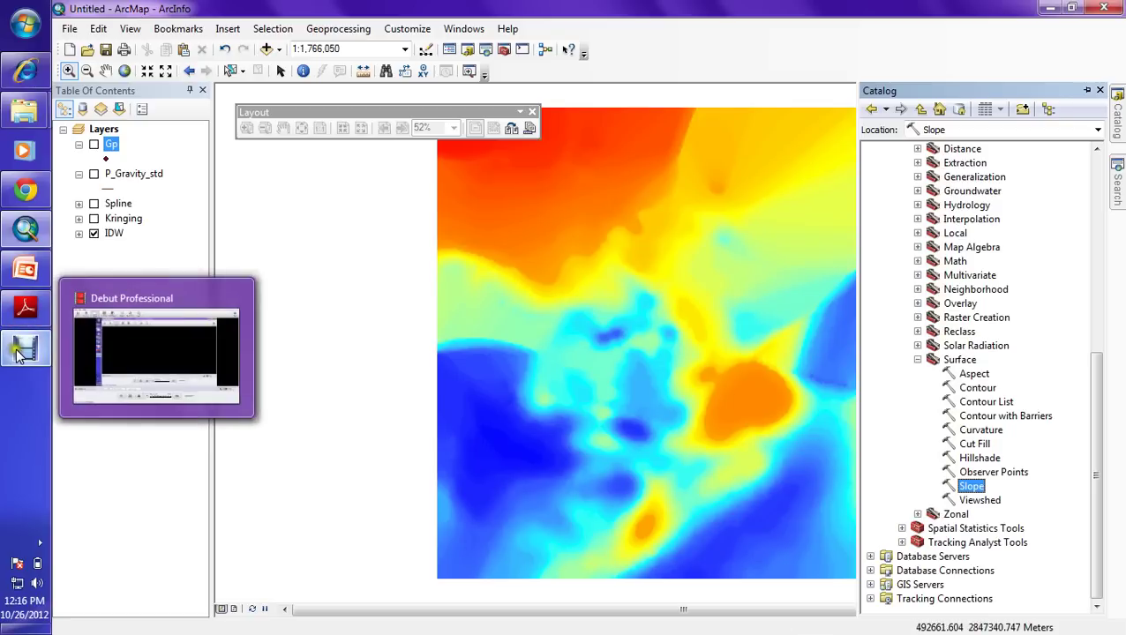
left_click(20, 351)
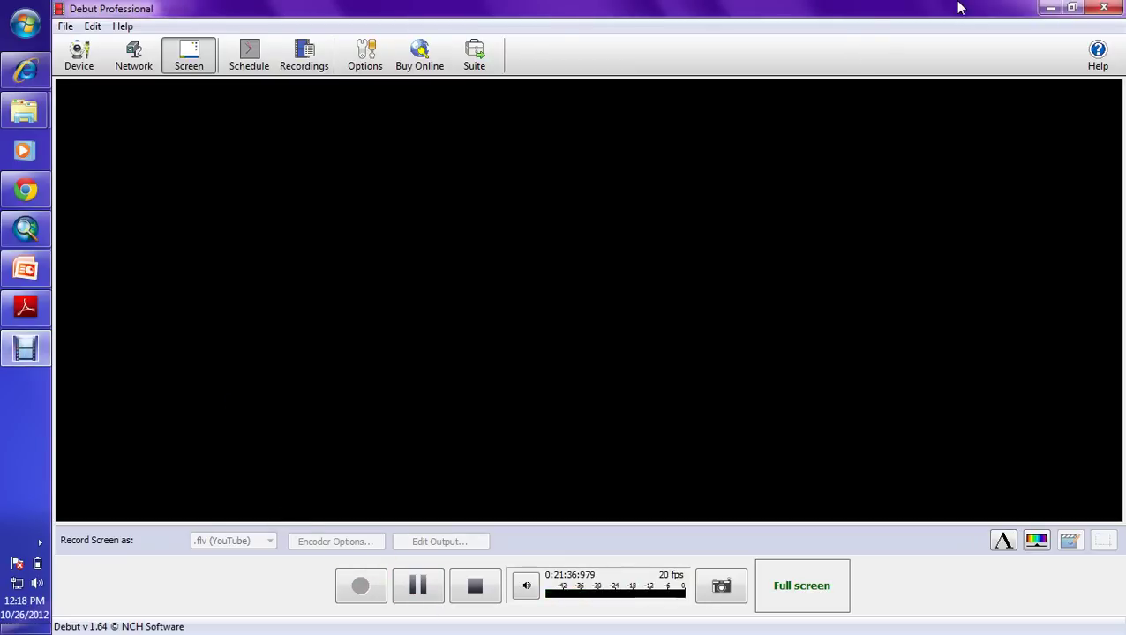
left_click(1048, 9)
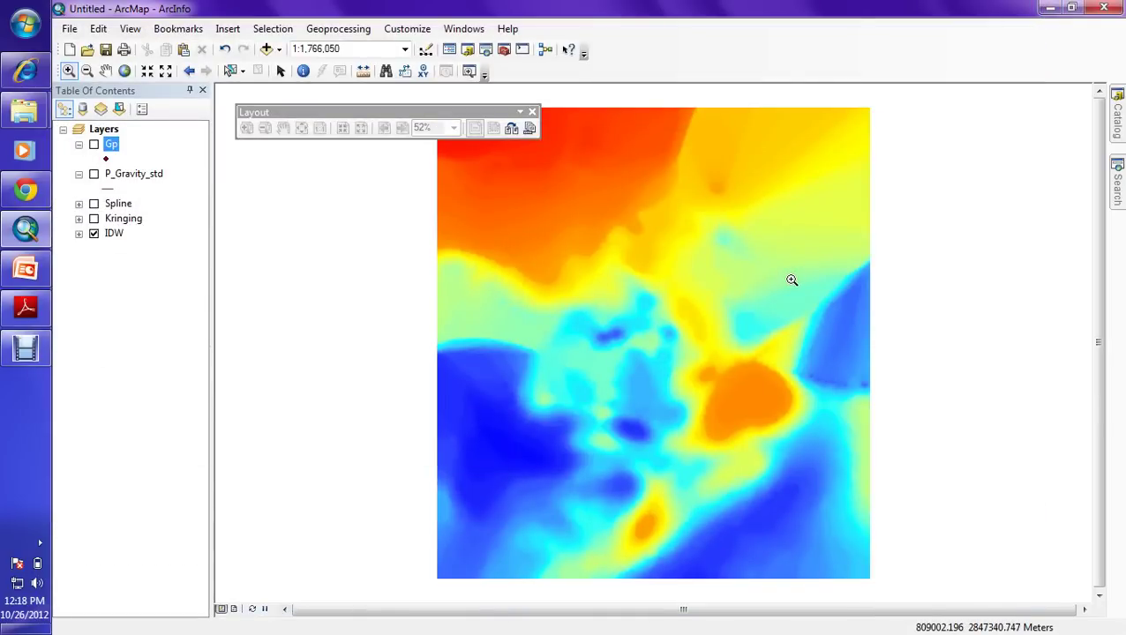
Select the Aspect tool in the Surface toolset and display the Spline layer instead of IDW
left_click(1117, 110)
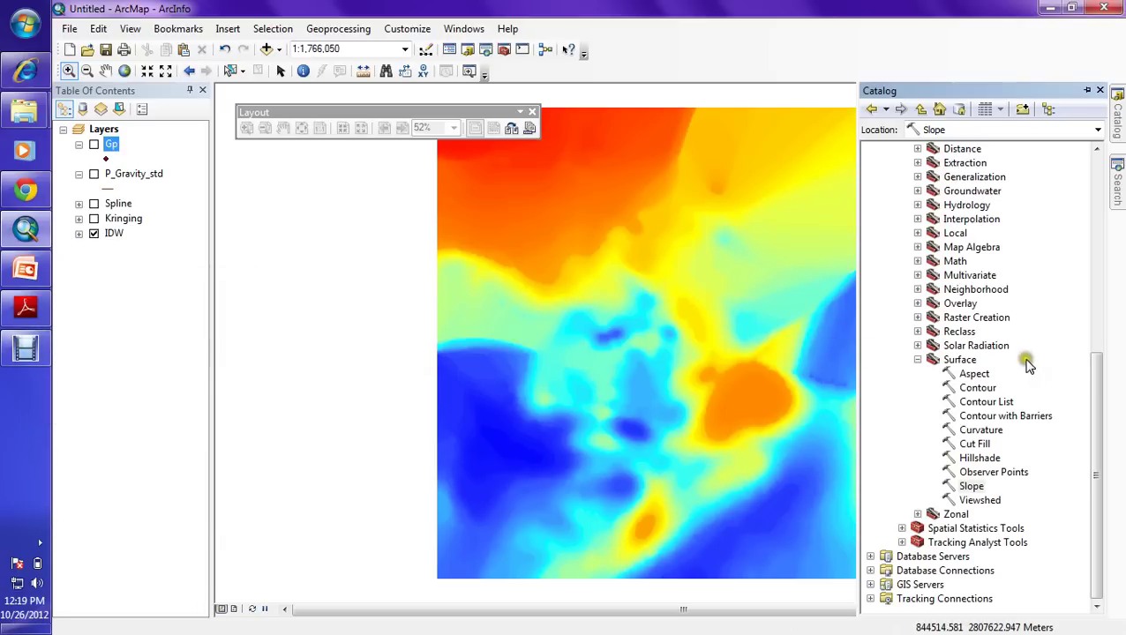
left_click(972, 376)
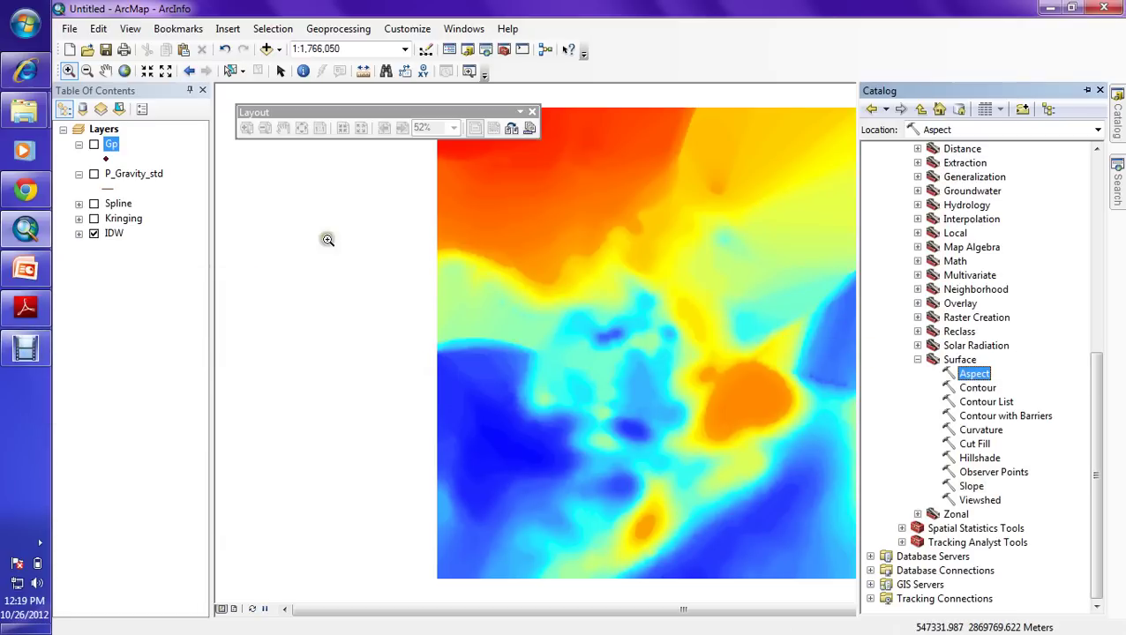
left_click(93, 204)
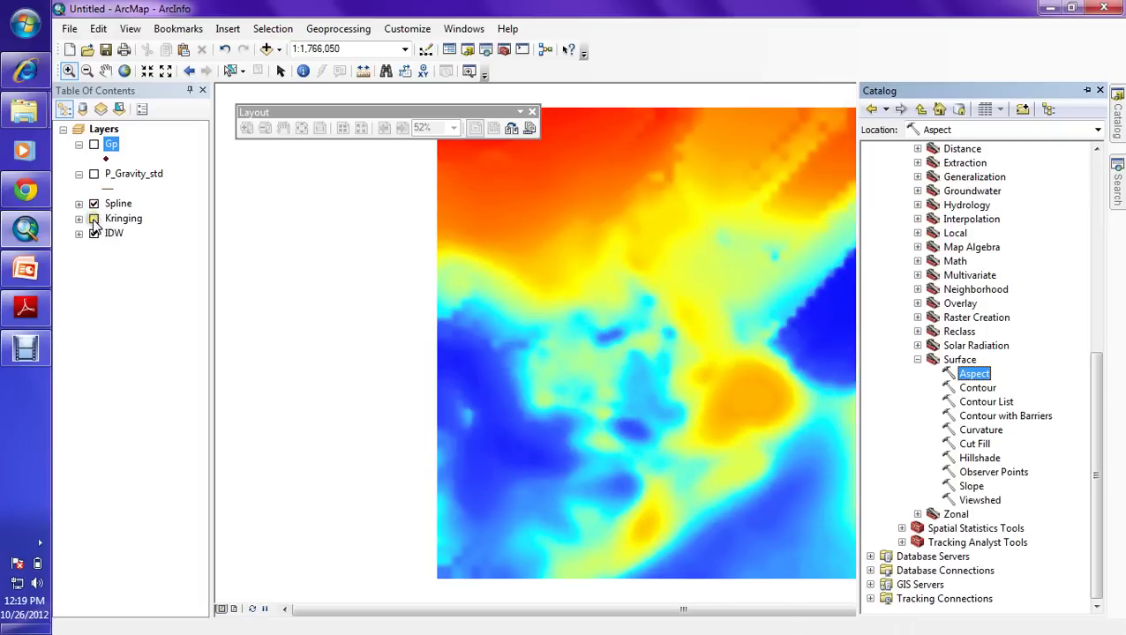
left_click(94, 233)
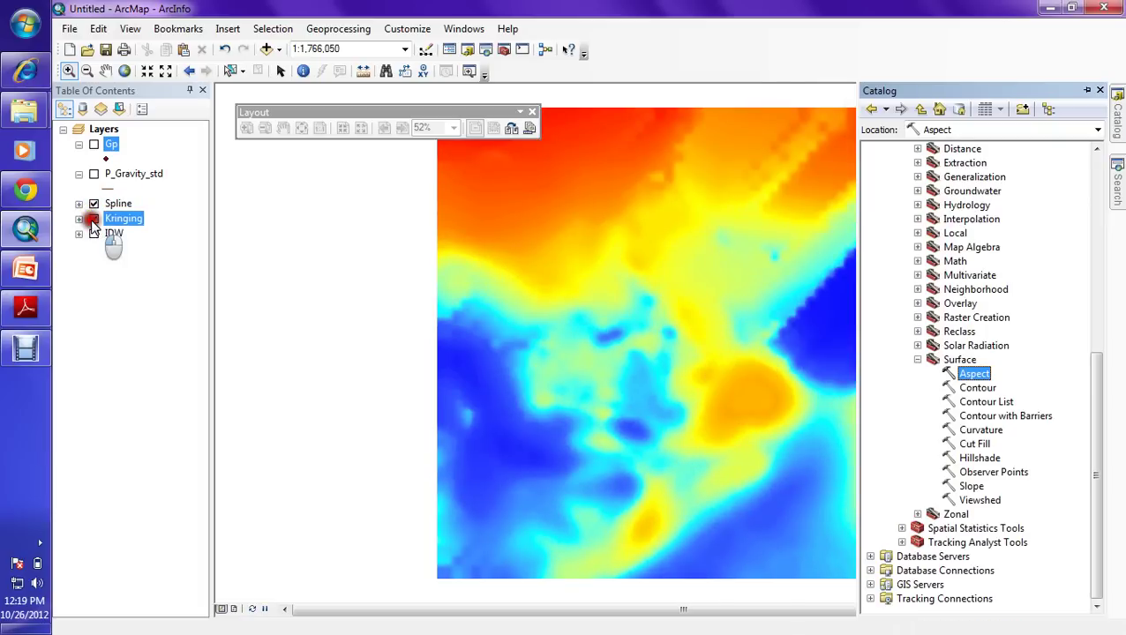
Run the Aspect tool on the Spline raster and save the output as Aspect_Spline in the Exercise folder
double_click(970, 372)
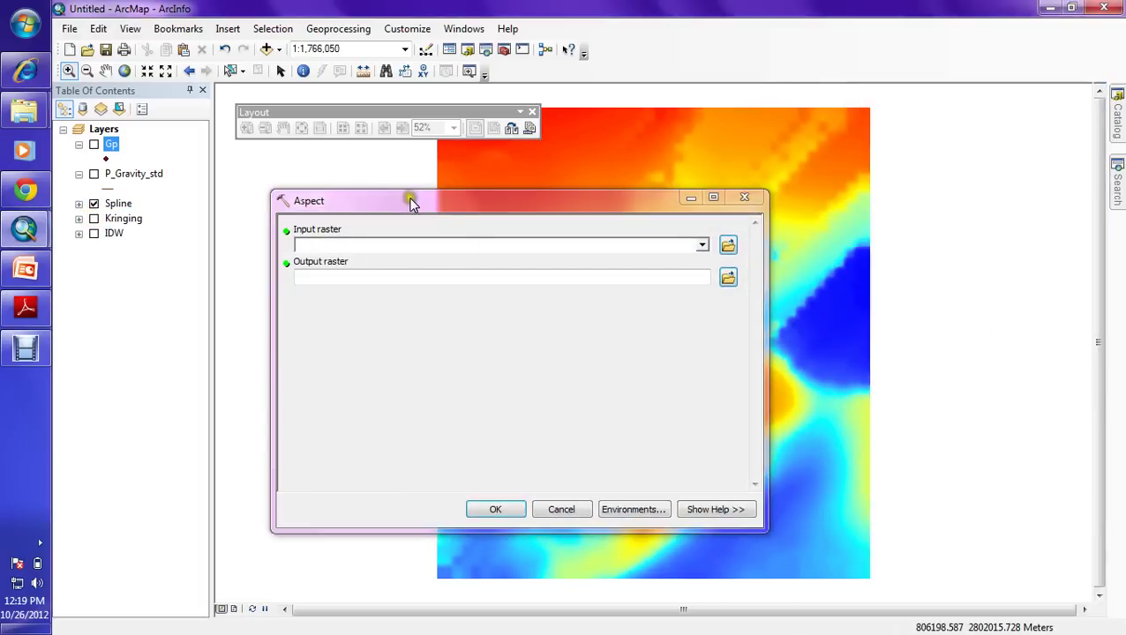
left_click_drag(411, 203, 393, 181)
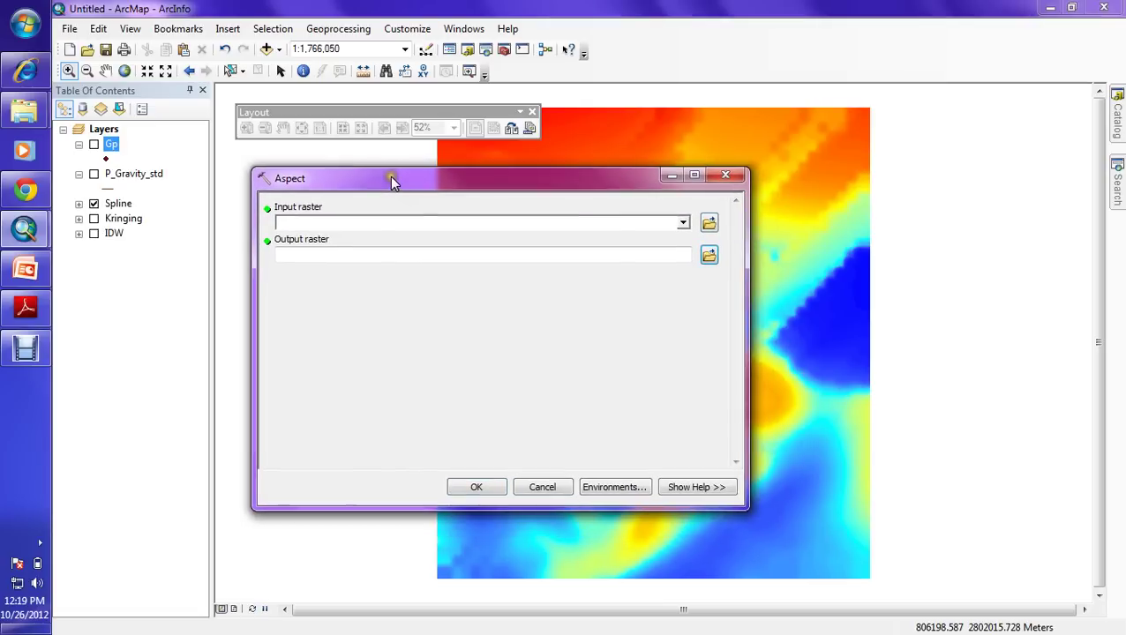
left_click(683, 223)
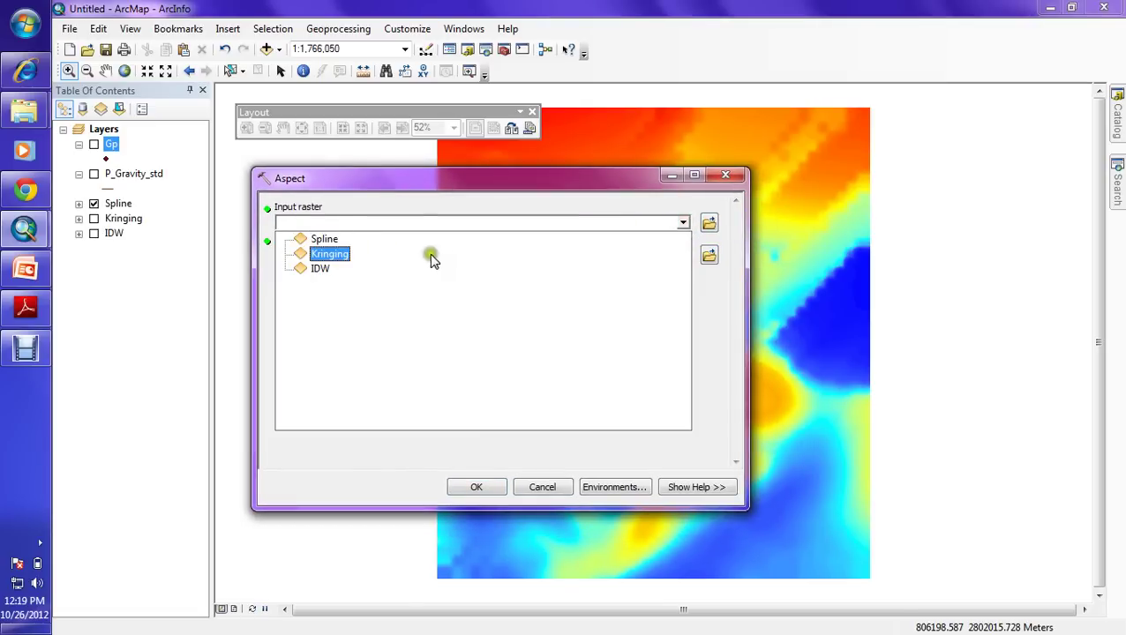
left_click(333, 240)
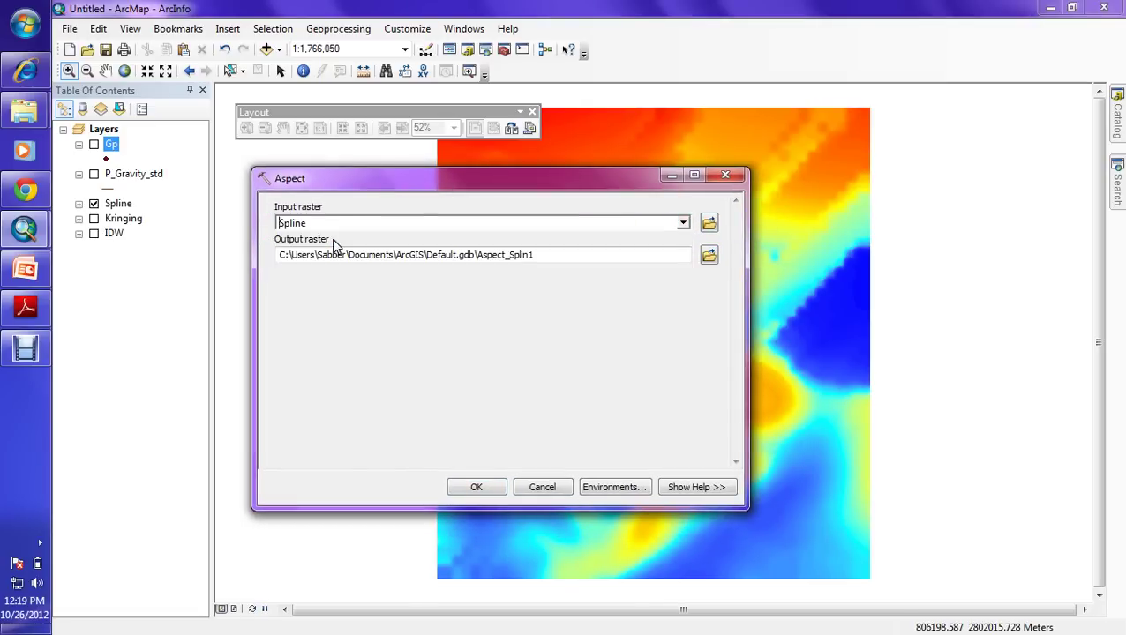
left_click(710, 256)
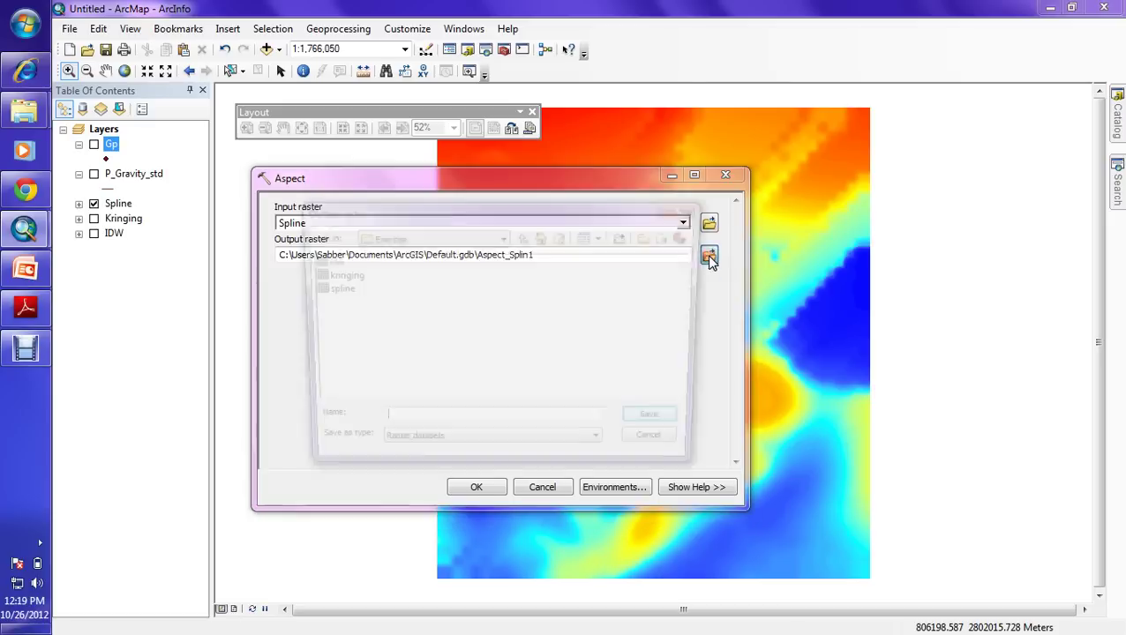
left_click(414, 422)
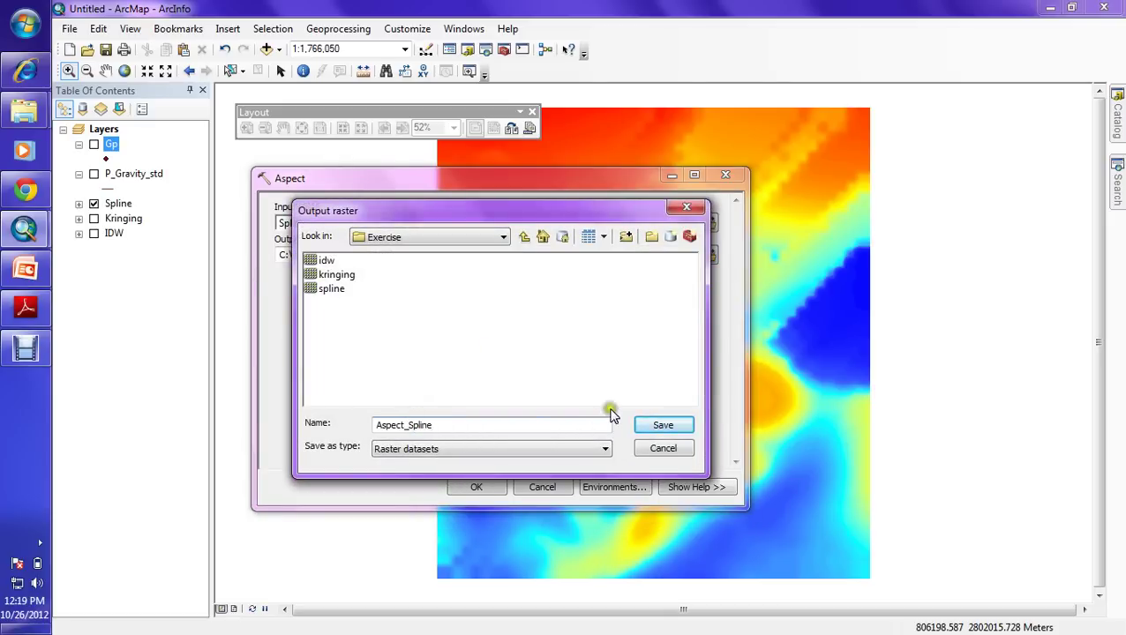
left_click(660, 424)
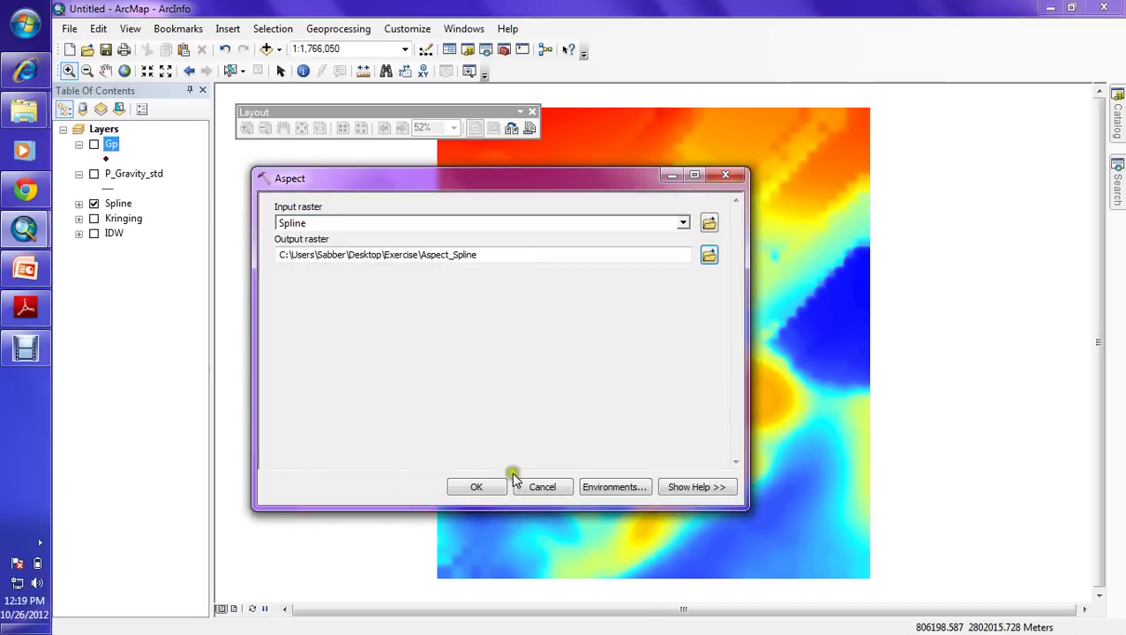
left_click(476, 487)
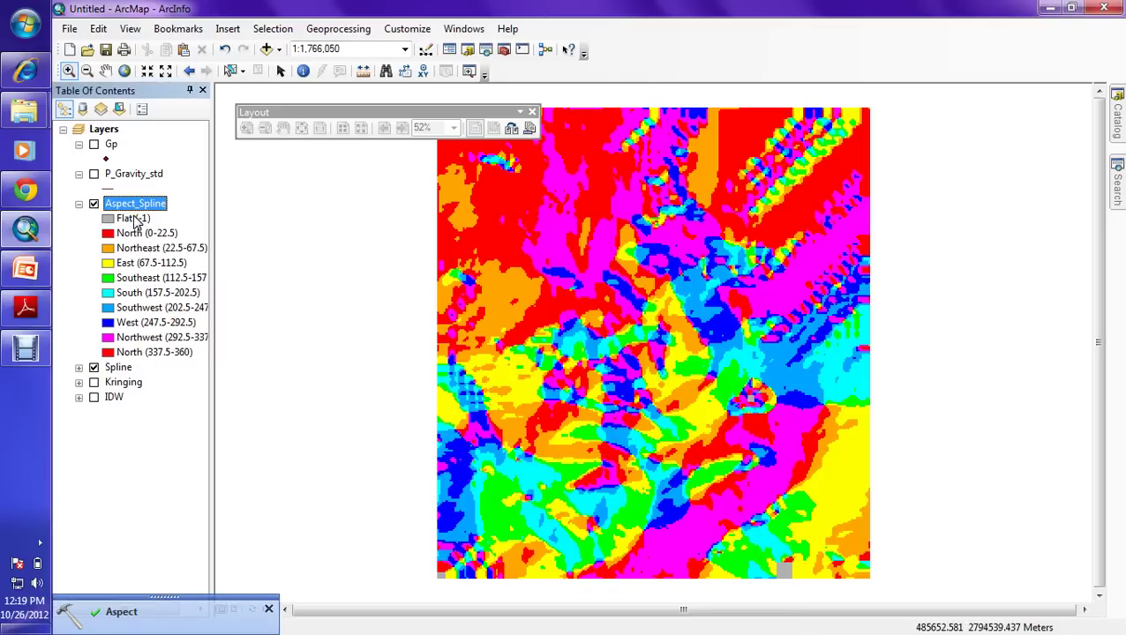
Examine the Flat, North, Northeast and East direction classes of the Aspect_Spline layer against the map
left_click(132, 219)
left_click(146, 234)
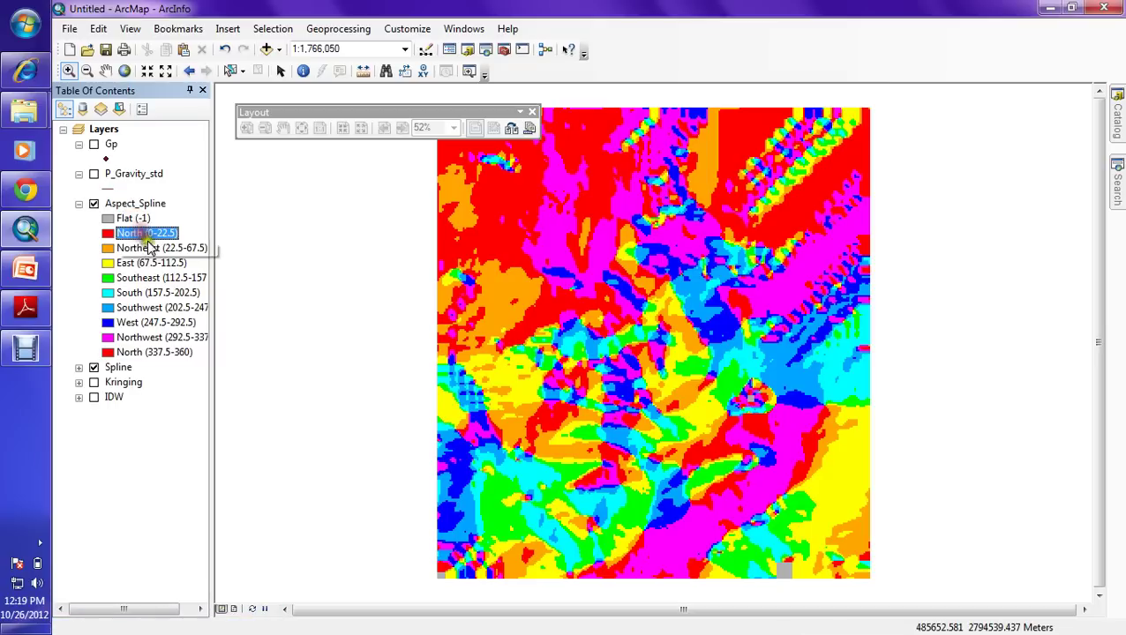
left_click(146, 248)
left_click(148, 263)
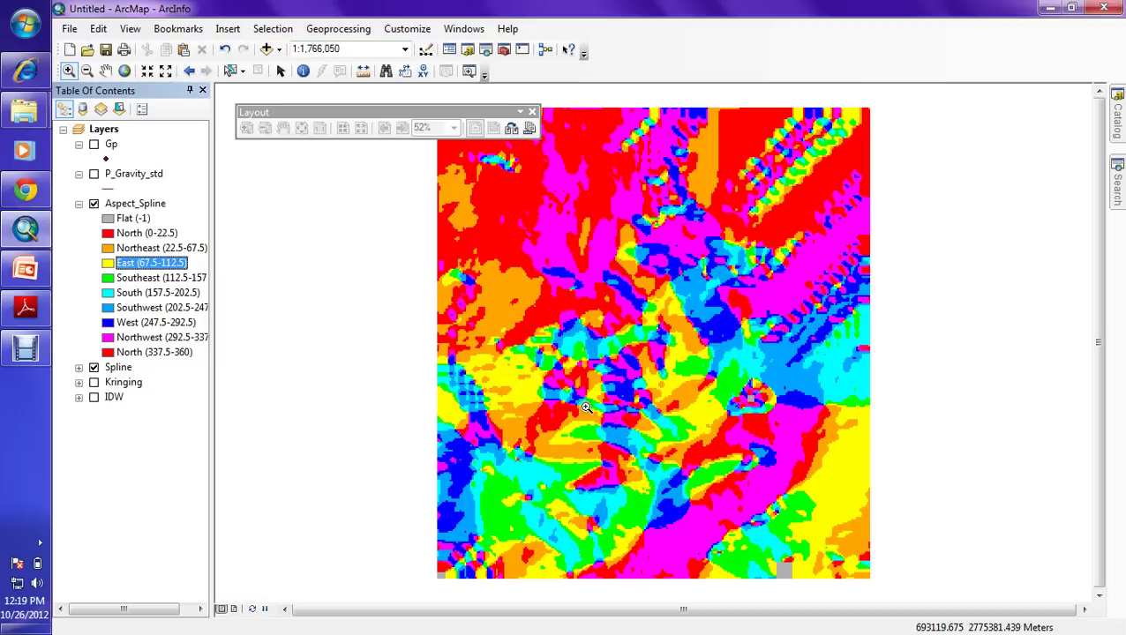
left_click(147, 203)
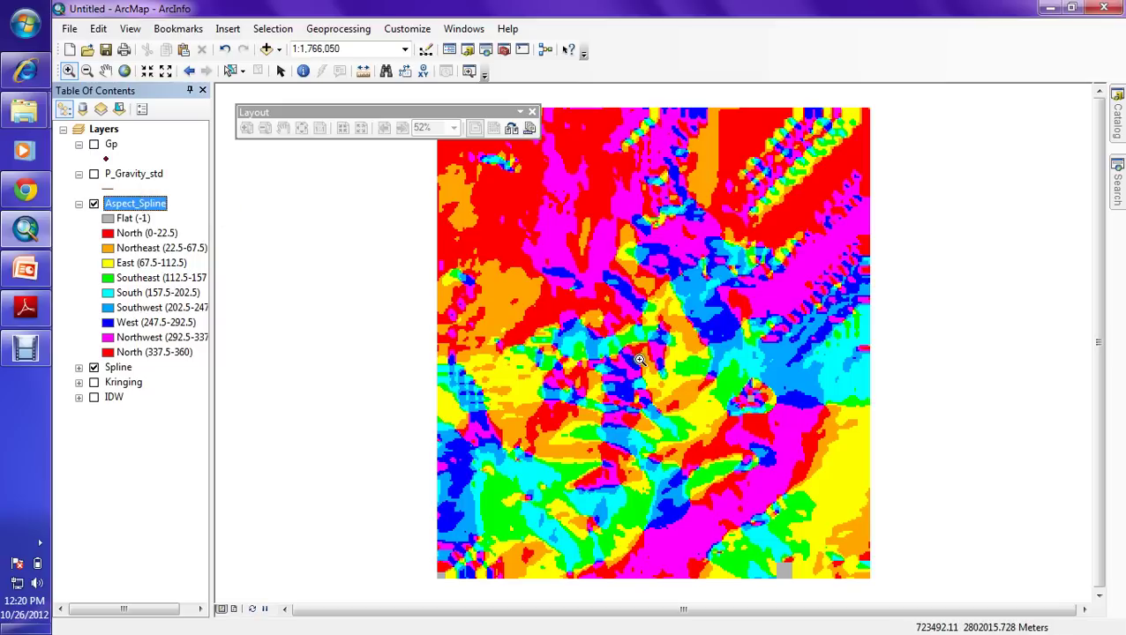
Set up the Contour tool with the Spline raster as input and a contour interval of 10, checking the raster's value range
left_click(1117, 107)
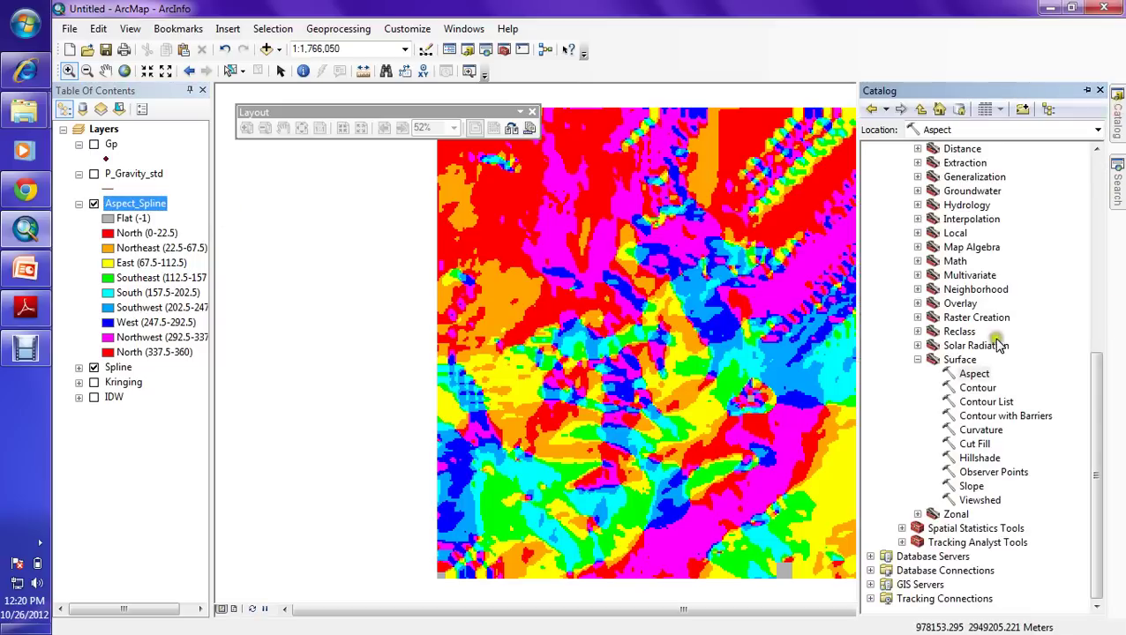
double_click(978, 389)
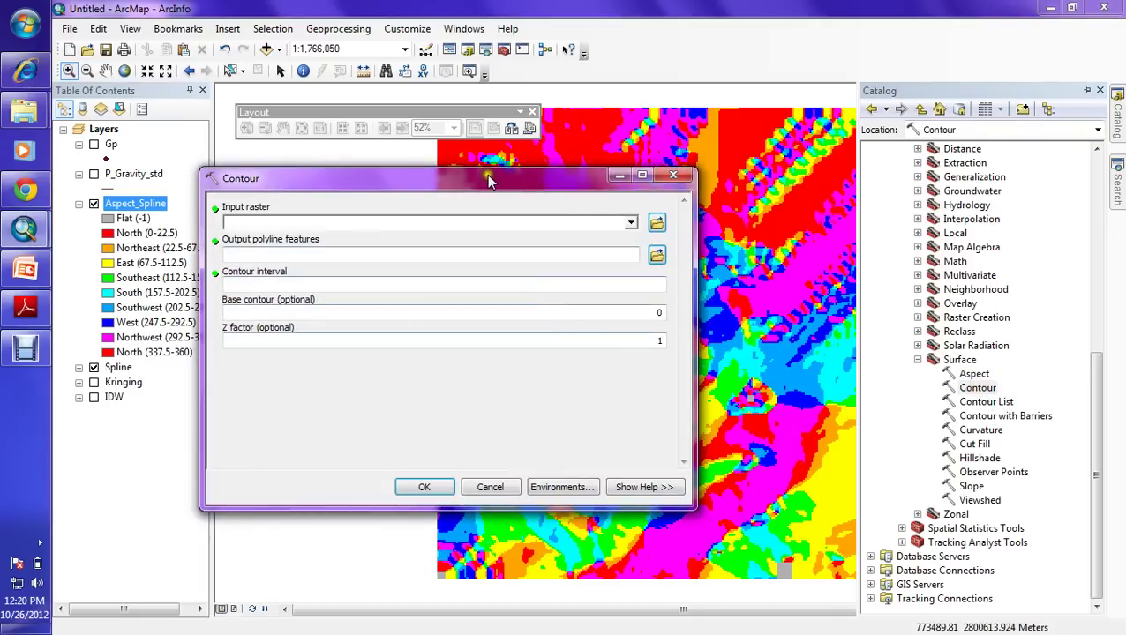
left_click_drag(486, 174, 614, 171)
left_click(759, 219)
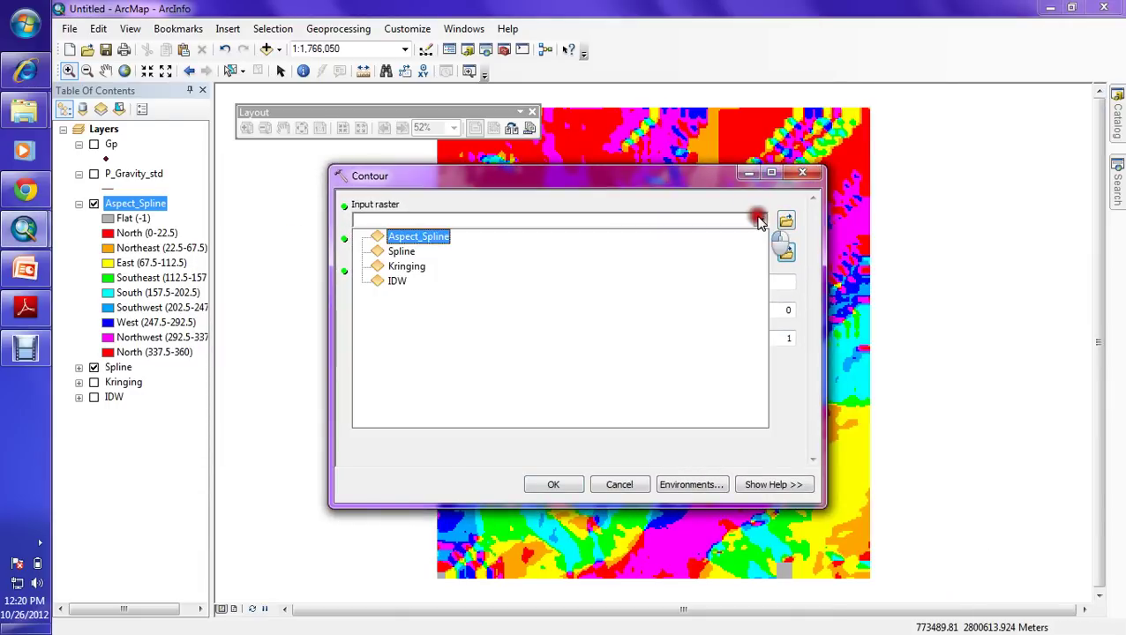
left_click(402, 251)
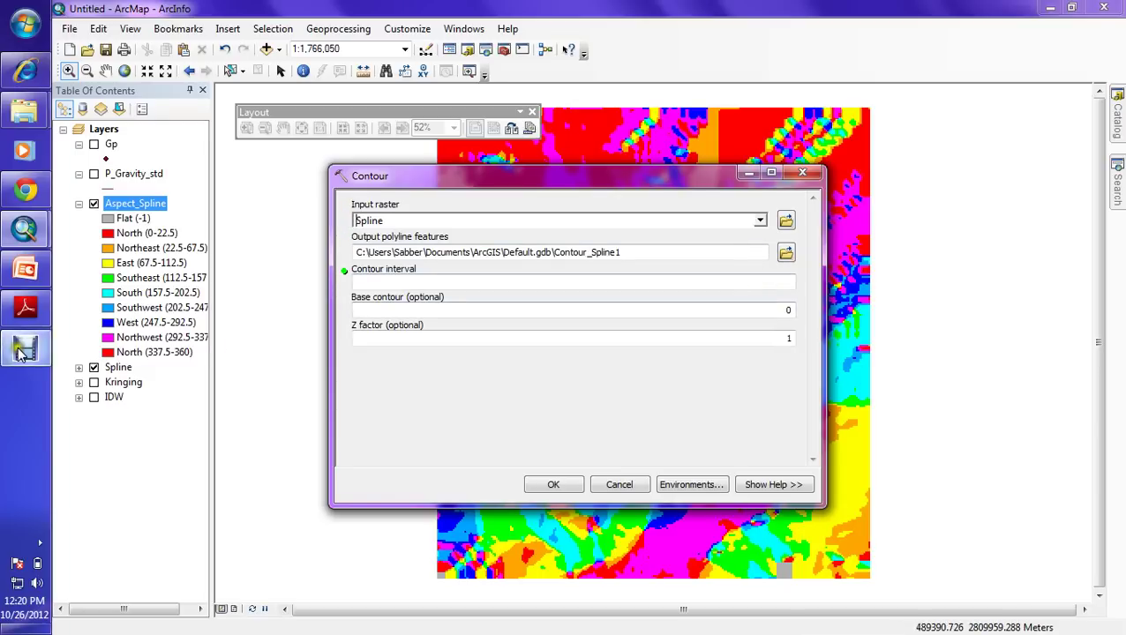
left_click(79, 367)
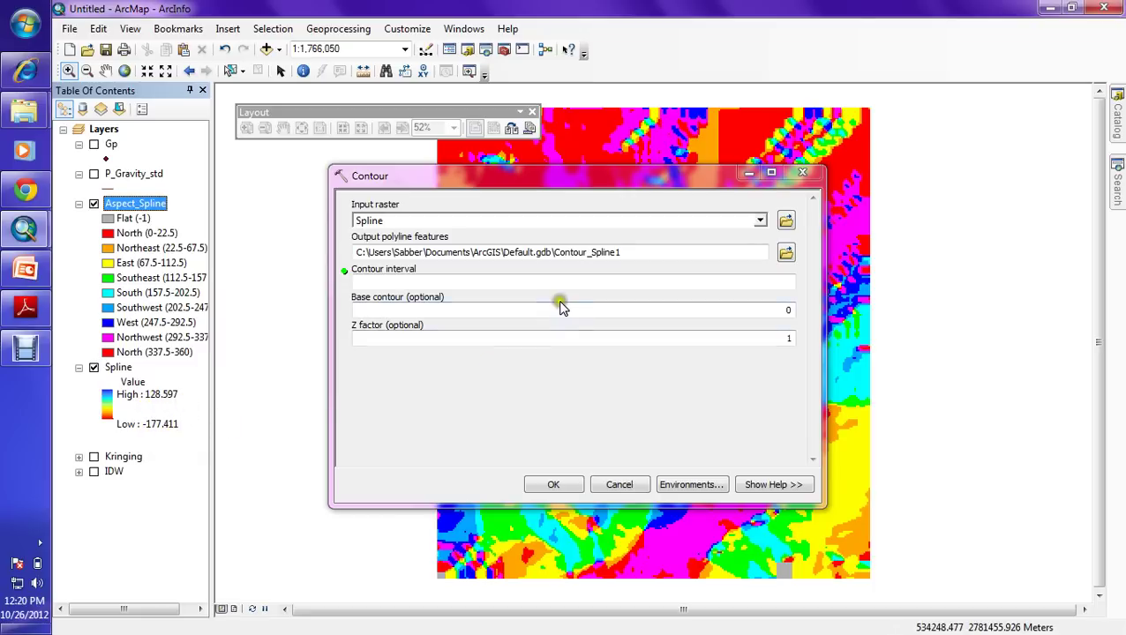
left_click(543, 280)
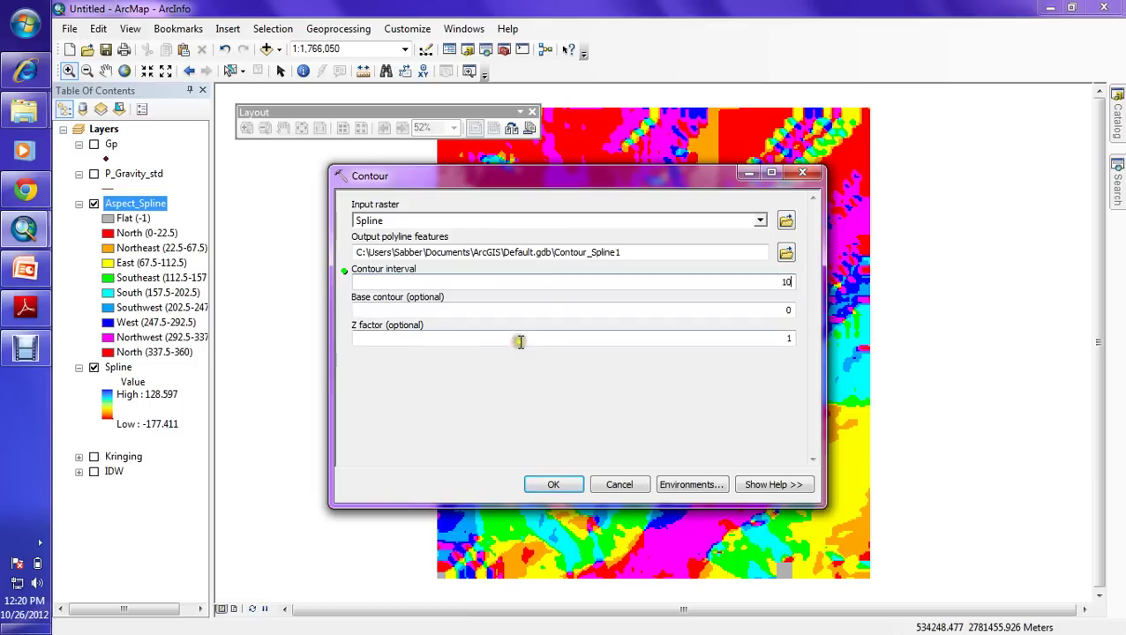
Name the output polyline features contour in the Exercise folder and generate the contours
left_click(782, 252)
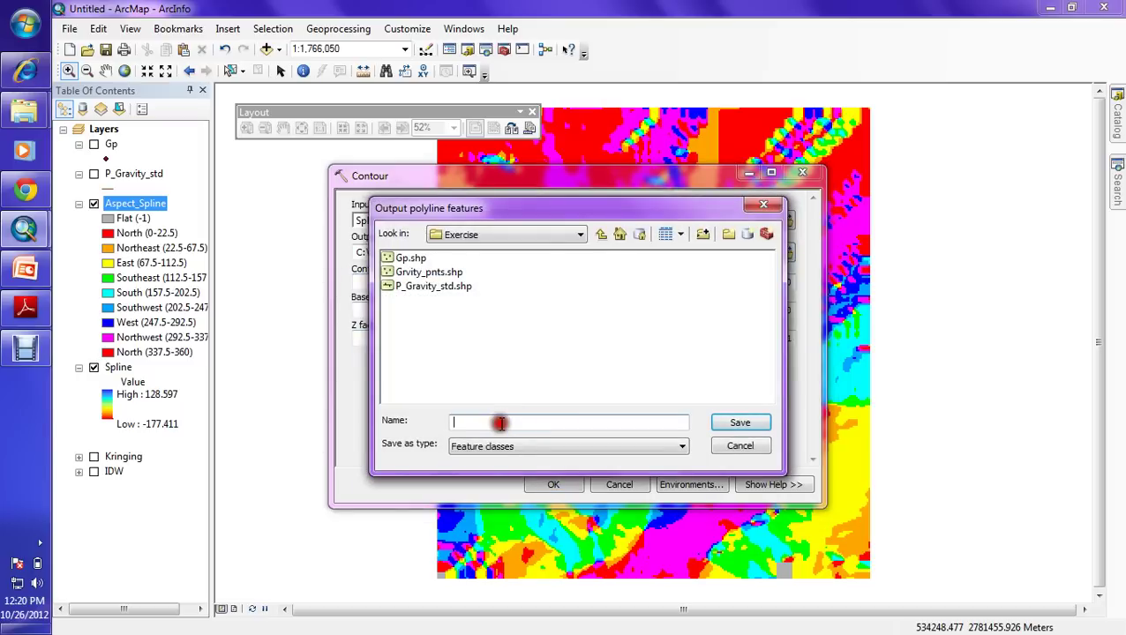
type("contou")
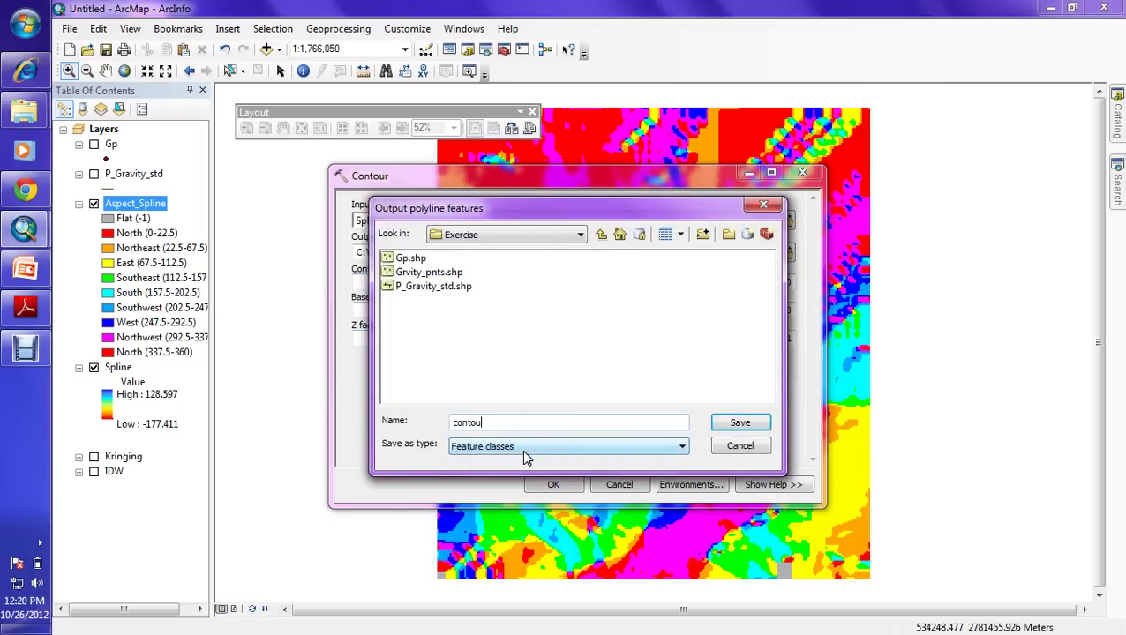
type("r")
left_click(530, 450)
left_click(528, 370)
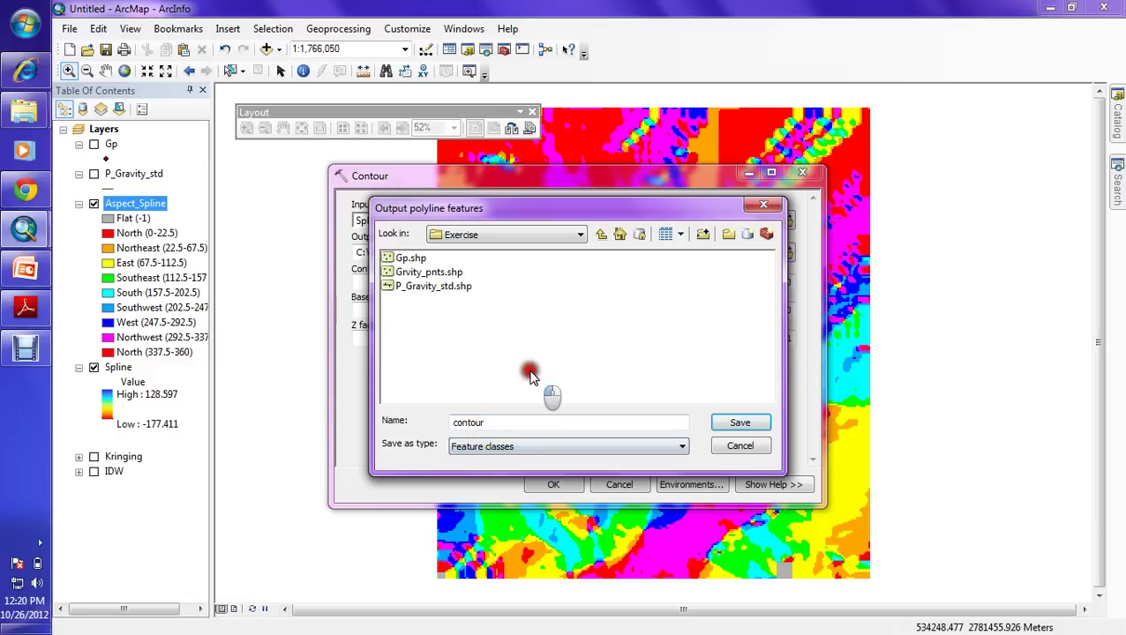
left_click(739, 424)
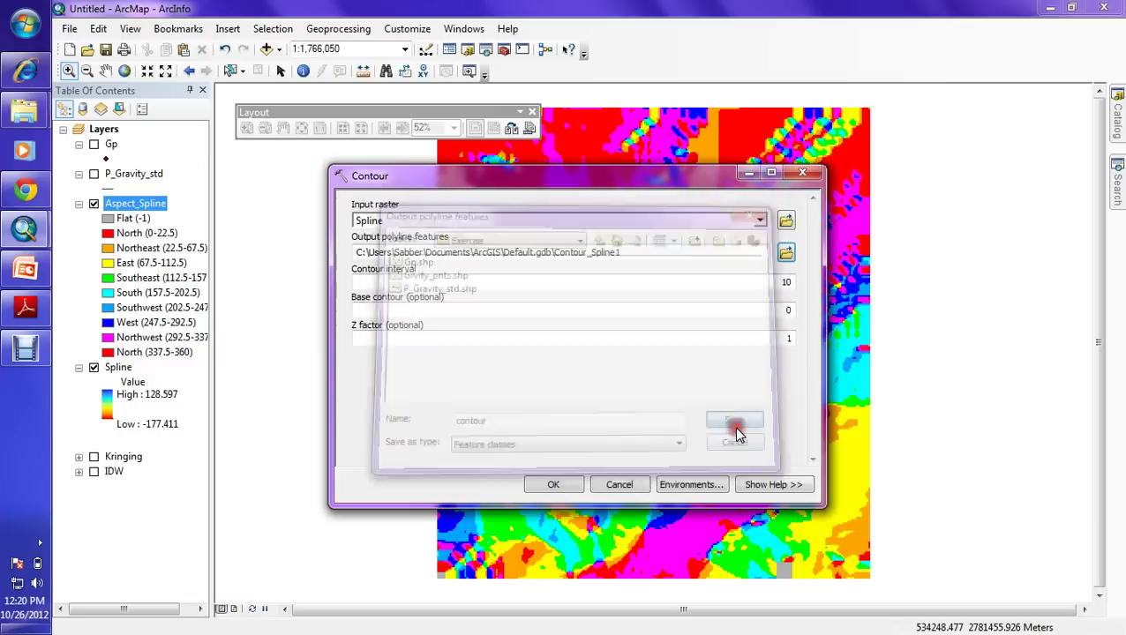
left_click(561, 484)
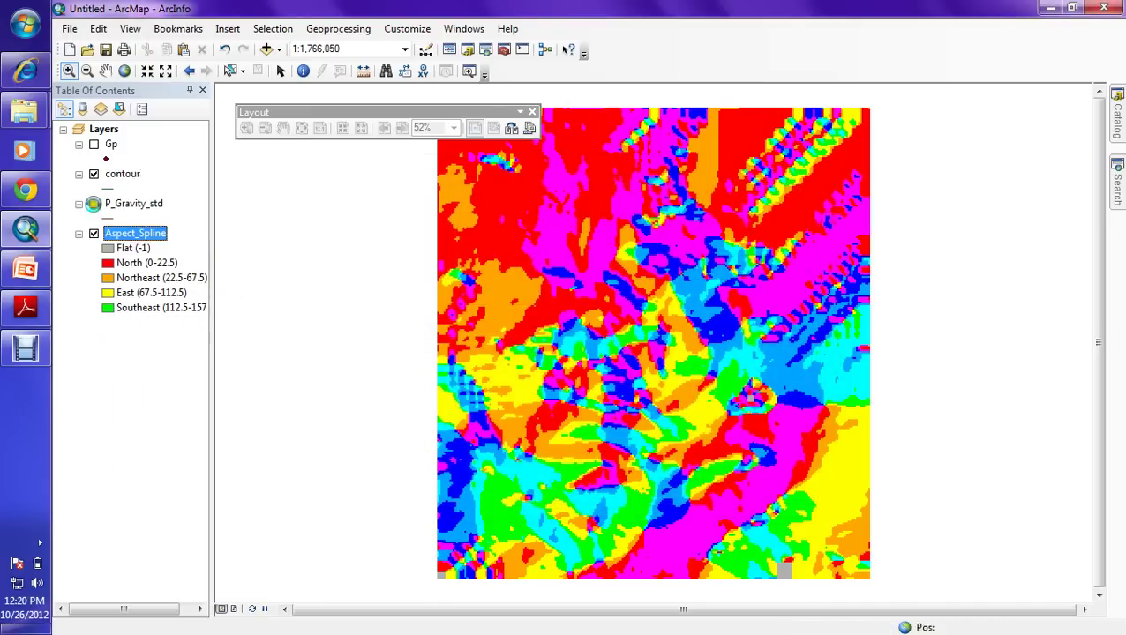
Hide the Aspect_Spline layer and examine the contours up close over the blue area at the Spline surface's eastern edge
left_click(93, 204)
left_click(94, 233)
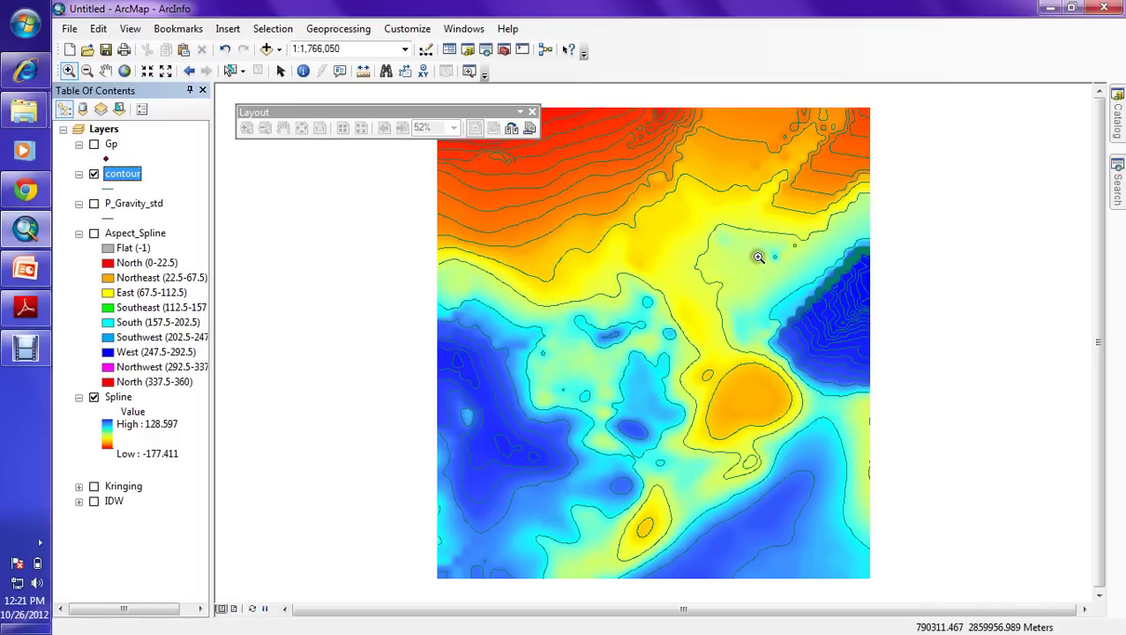
left_click_drag(758, 257, 900, 367)
mouse_move(465, 287)
left_mouse_down()
mouse_move(608, 363)
mouse_move(874, 462)
left_mouse_up()
left_click_drag(331, 205, 573, 298)
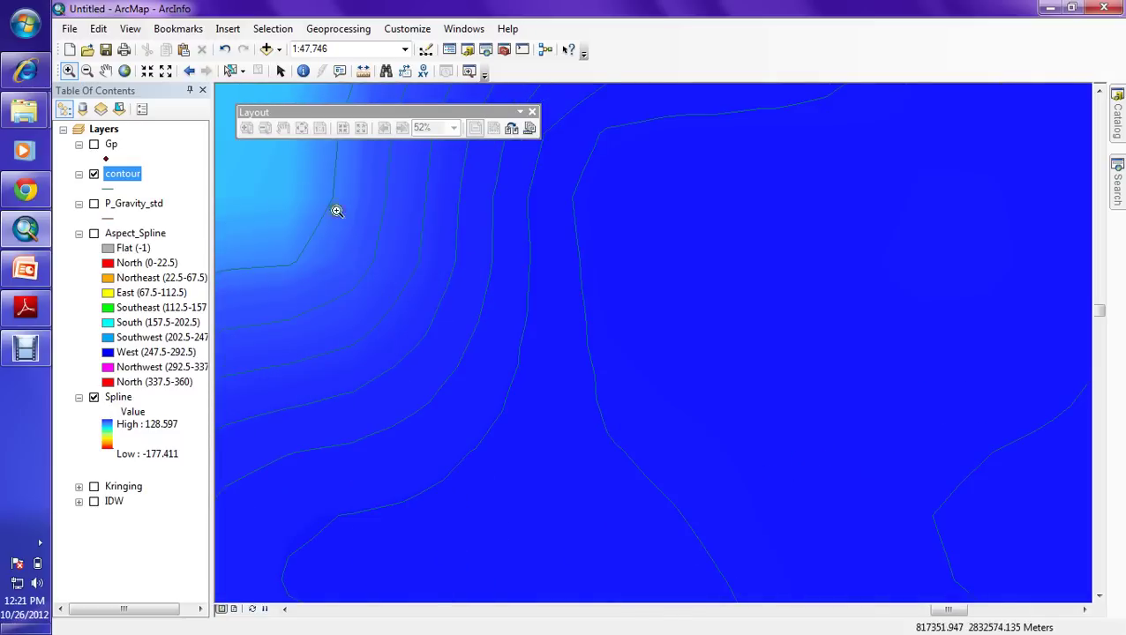
left_click(124, 70)
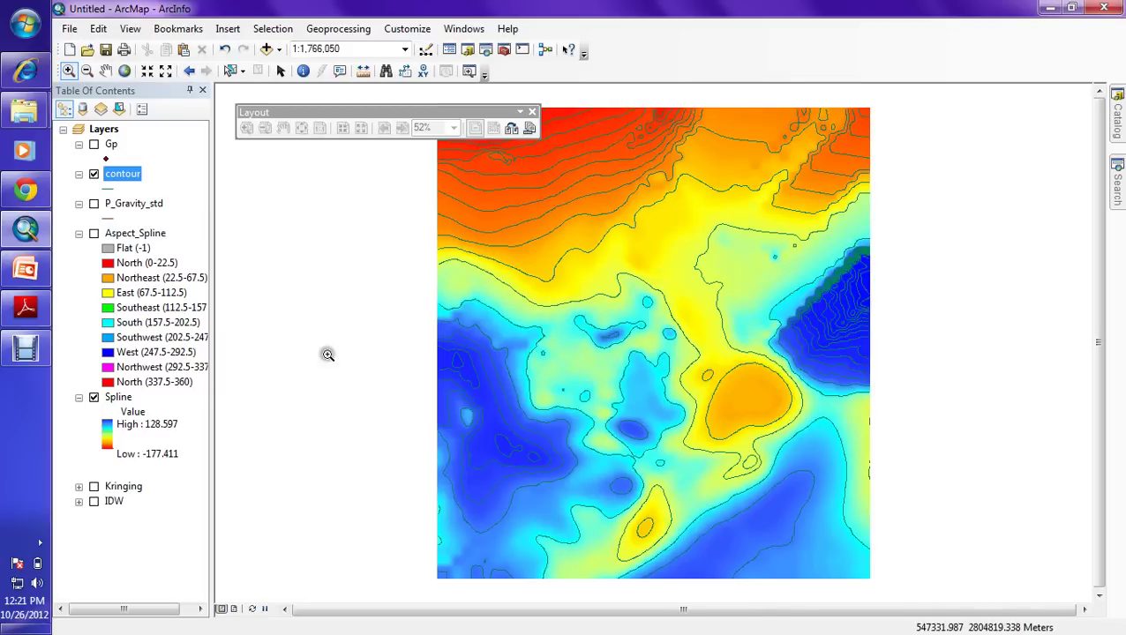
Examine the contours around the light-blue patch in the western blue area of the Spline surface, and return to the full extent
left_click_drag(360, 272, 683, 583)
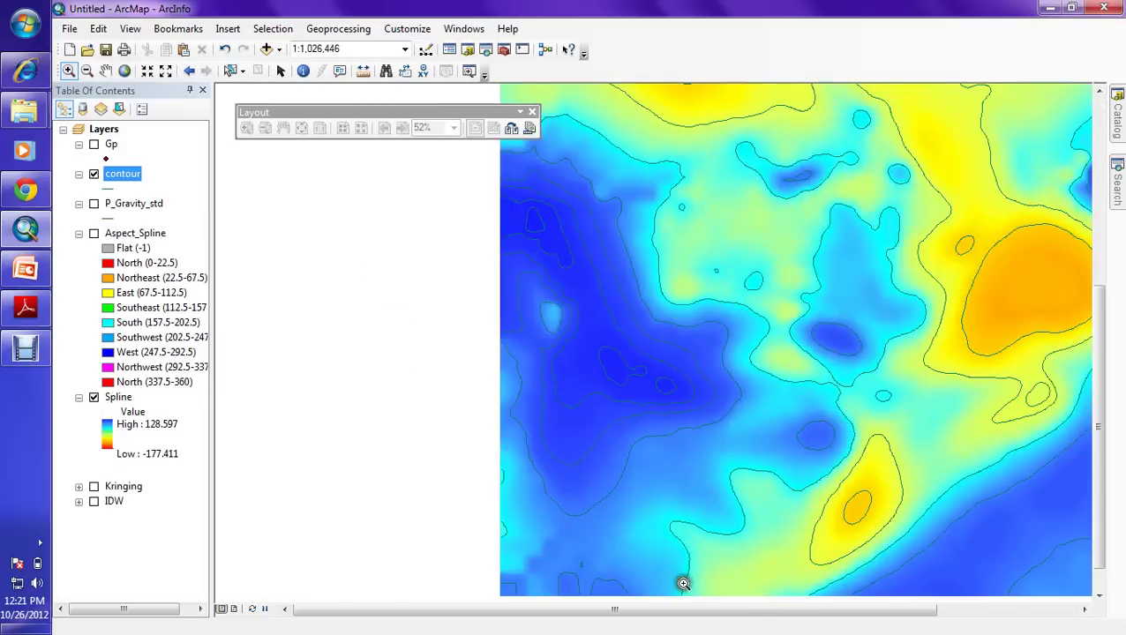
left_click(452, 257)
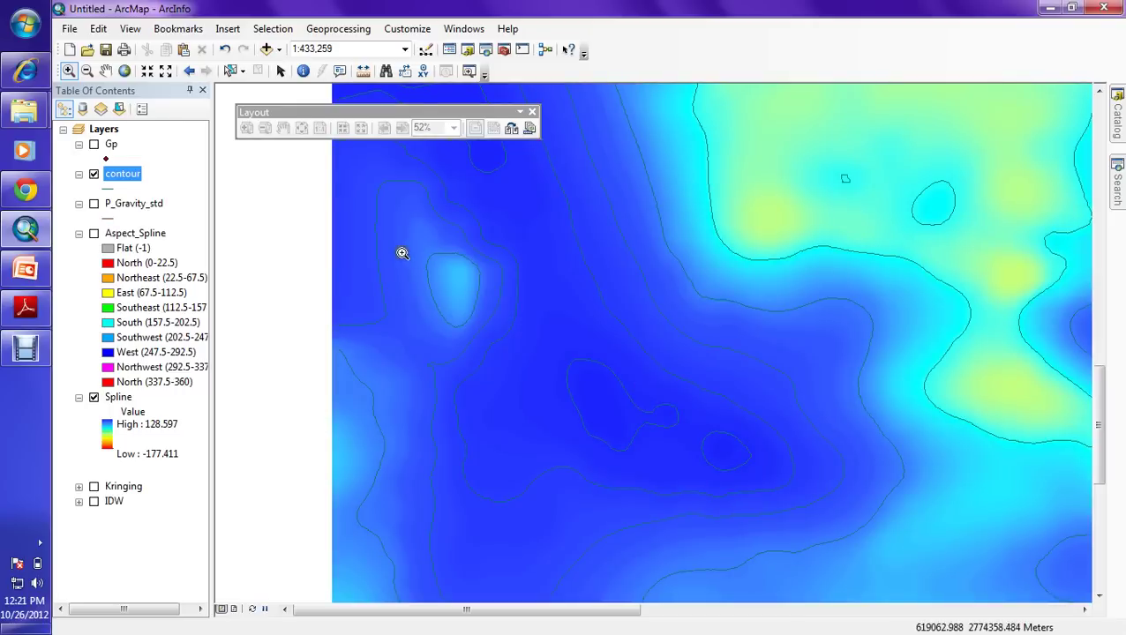
left_click_drag(332, 174, 625, 336)
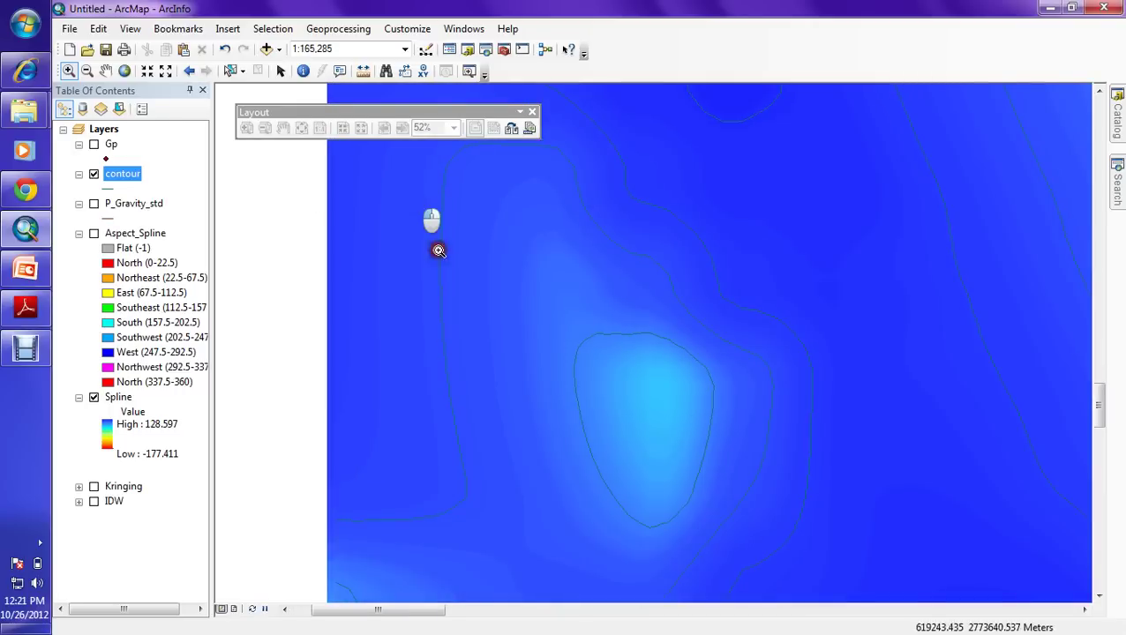
left_click_drag(434, 231, 726, 421)
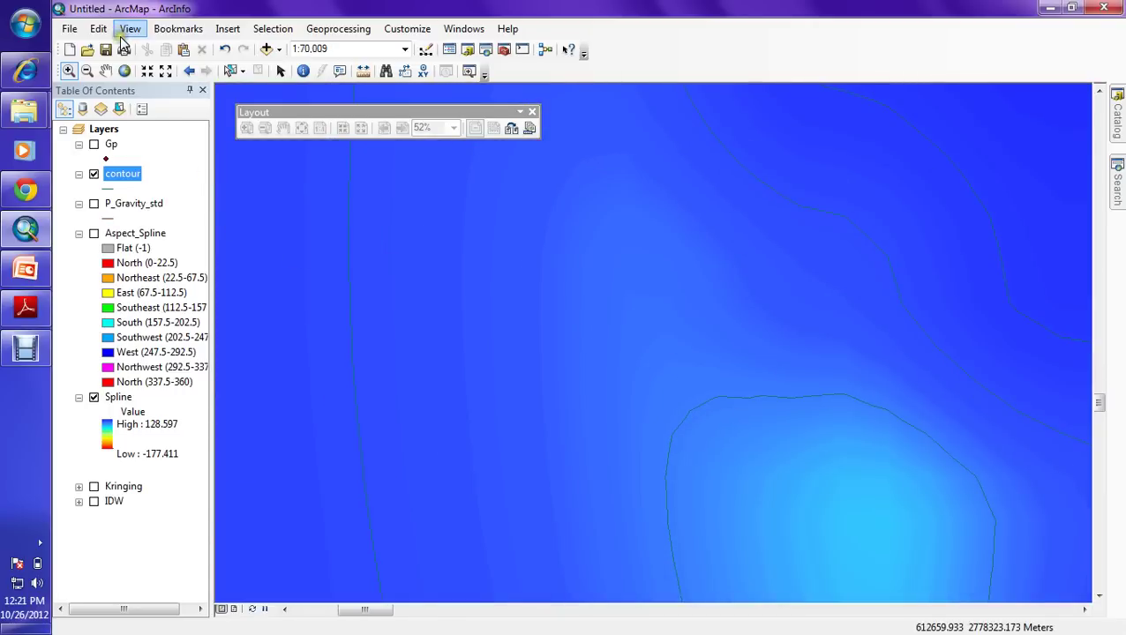
left_click(125, 71)
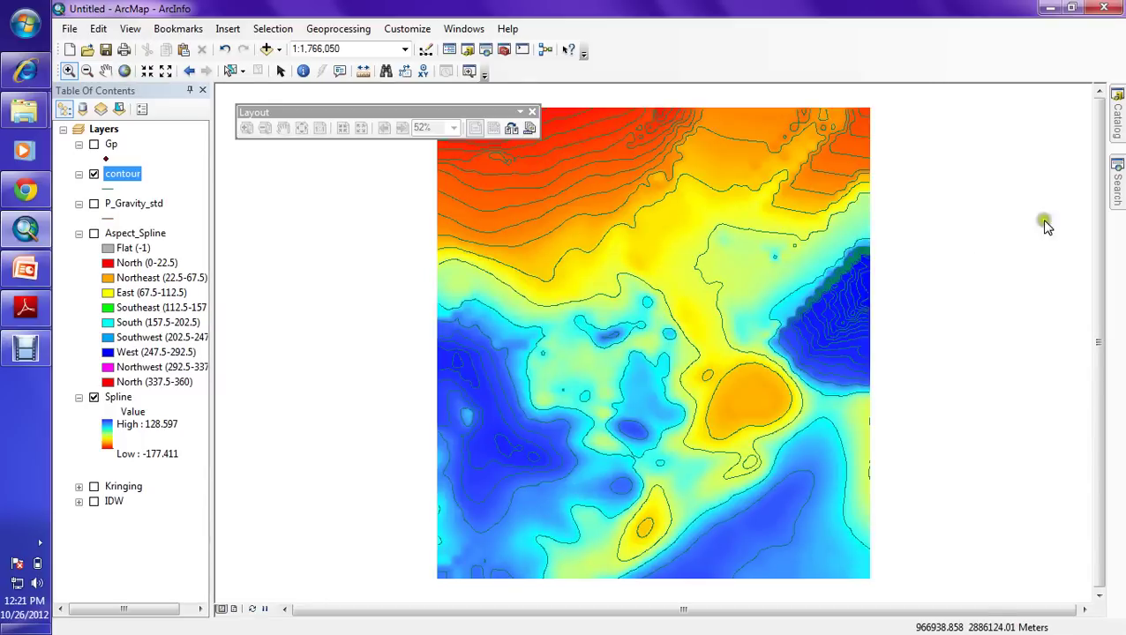
Set up the Slope tool with the Spline raster as input and an output raster named Slope in the Exercise folder
left_click(1113, 119)
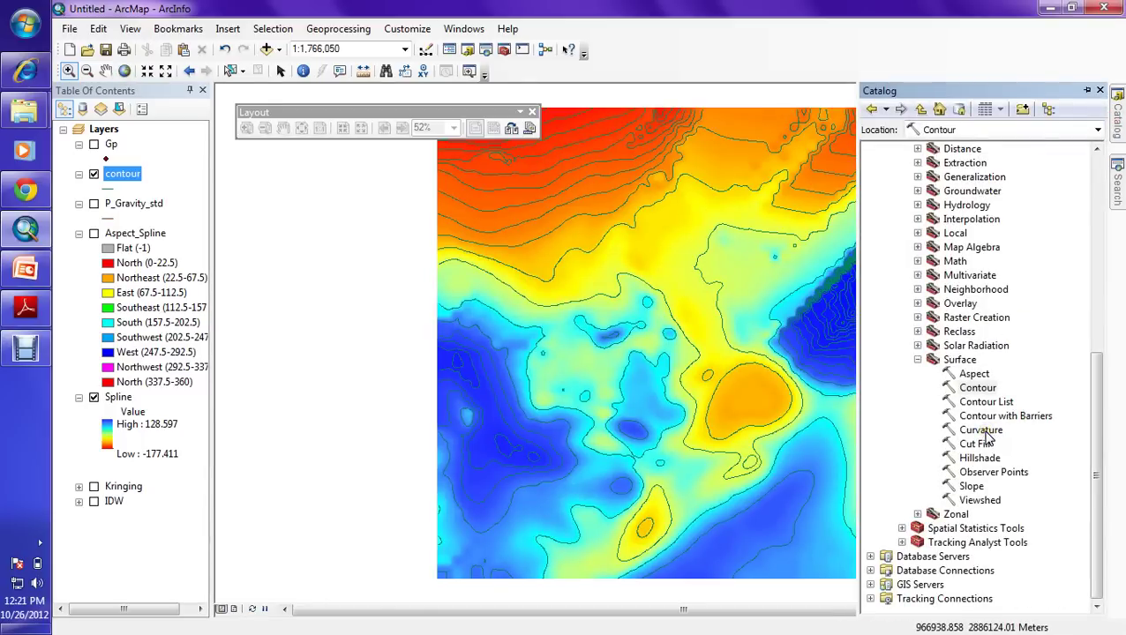
double_click(971, 487)
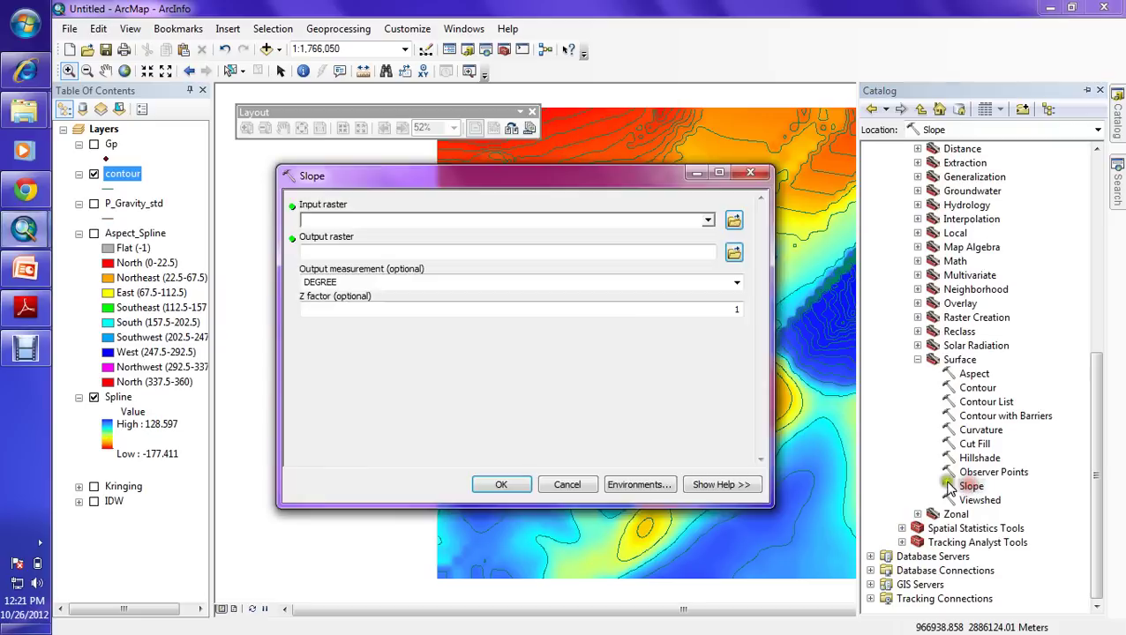
left_click(707, 219)
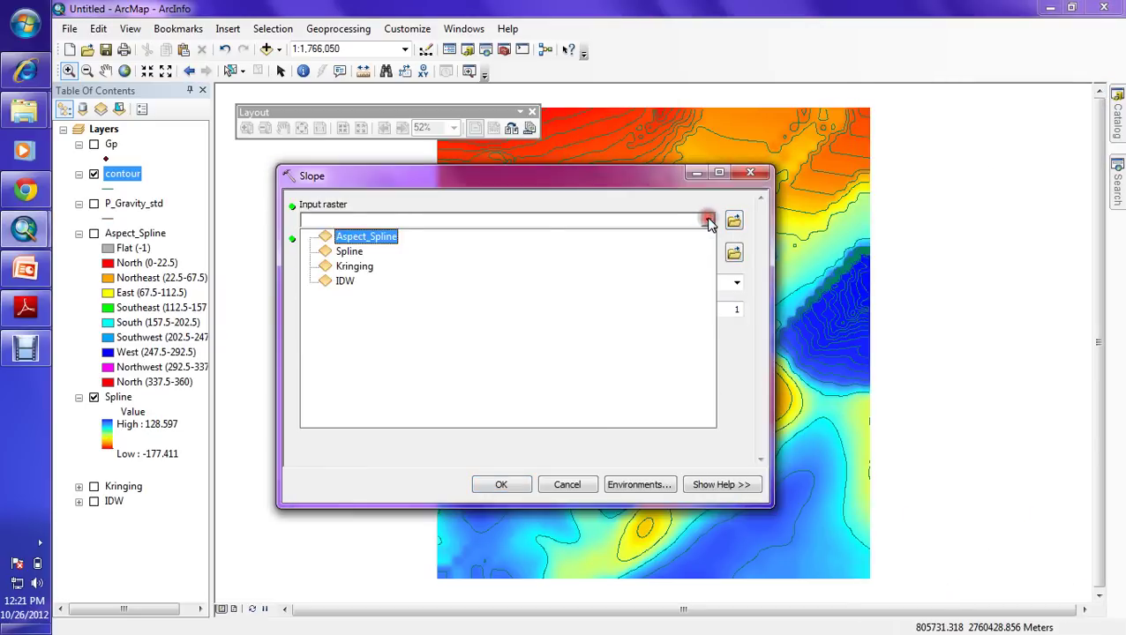
left_click(357, 254)
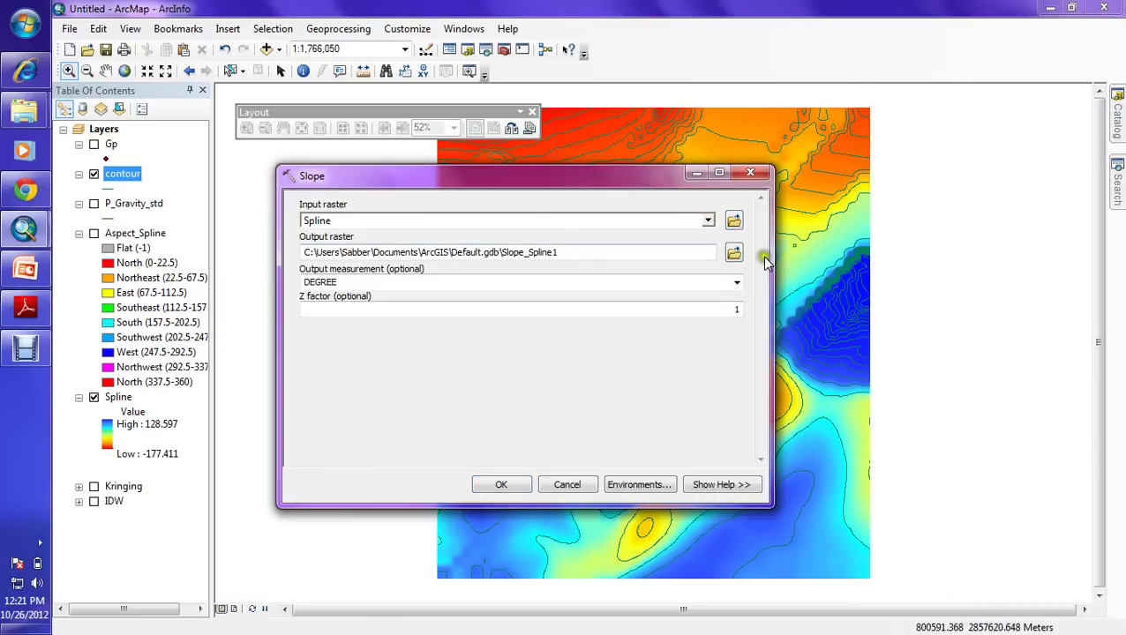
left_click(735, 253)
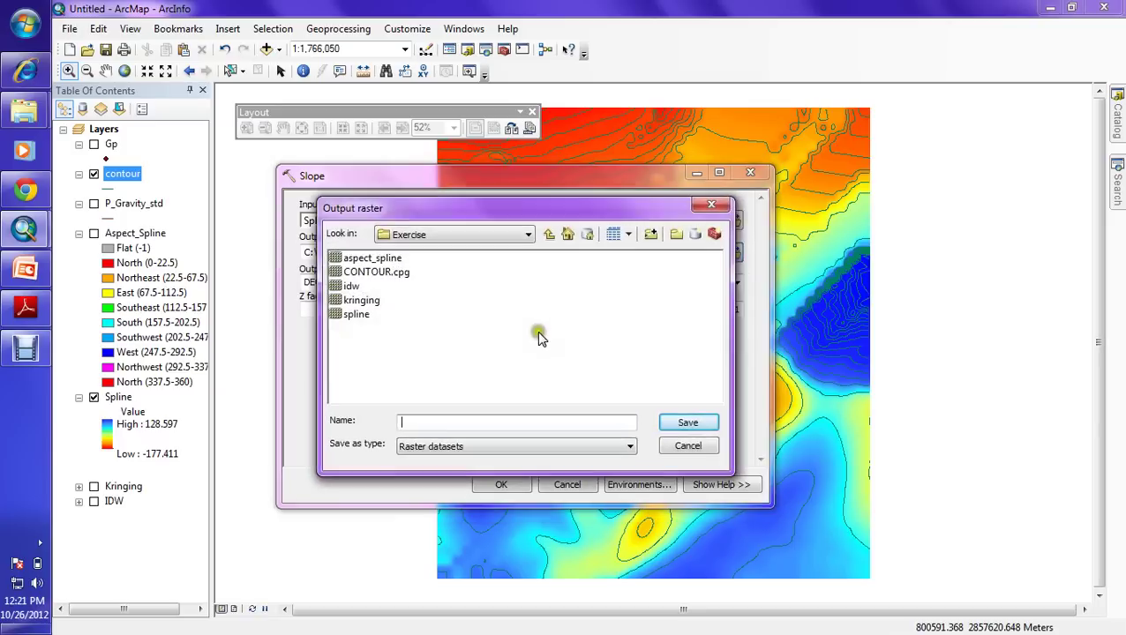
left_click(427, 420)
left_click(687, 423)
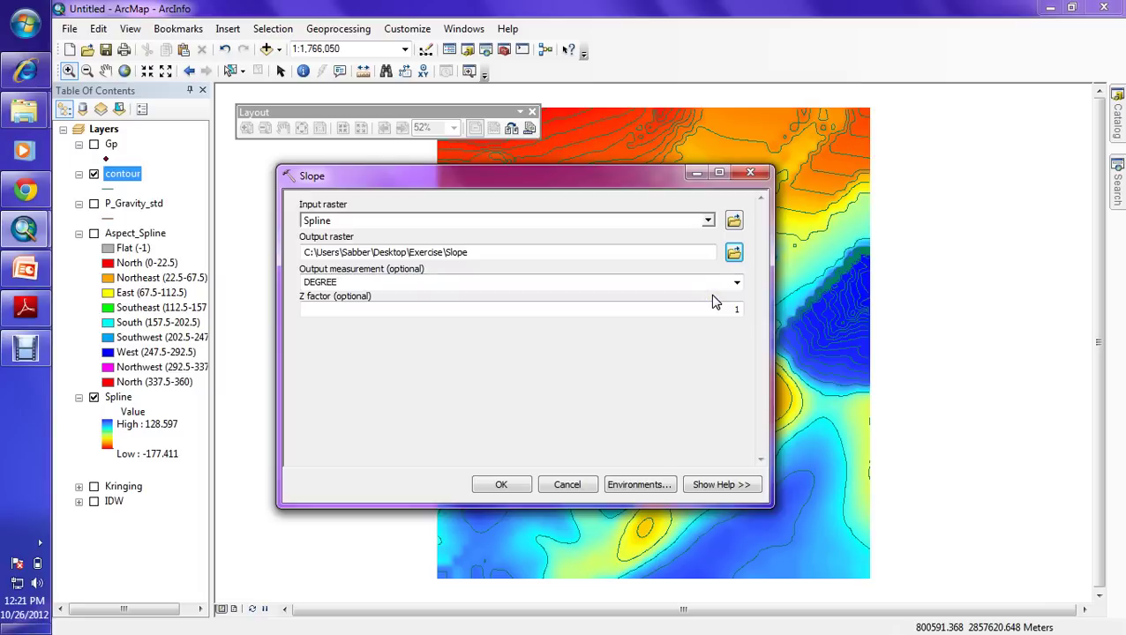
Choose DEGREE as the output measurement and generate the slope raster
left_click(737, 283)
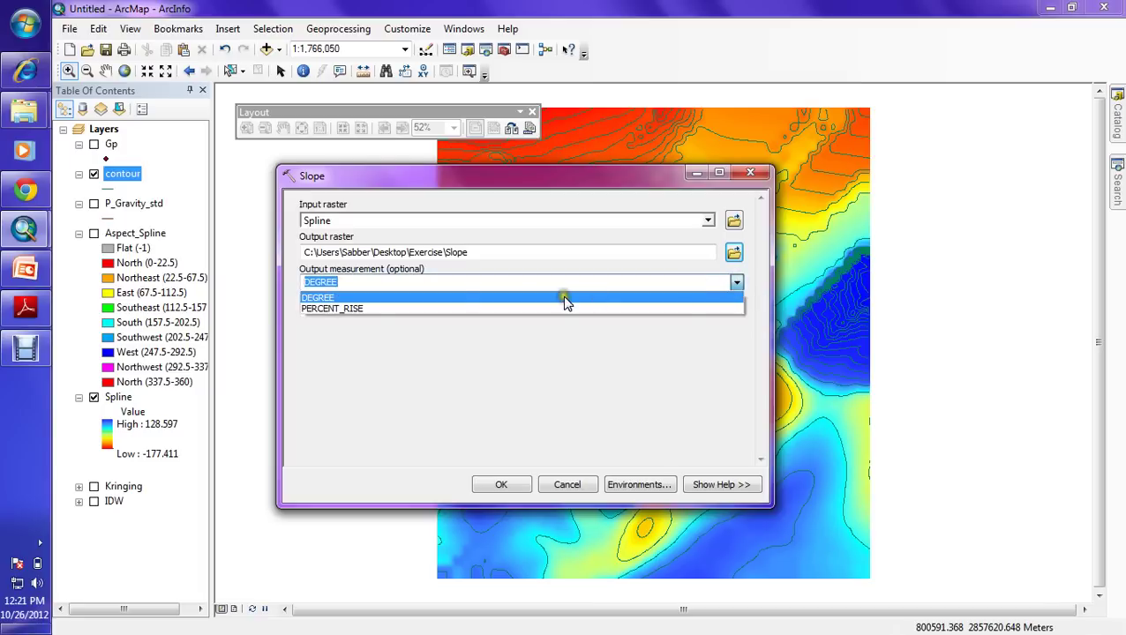
left_click(337, 298)
left_click(504, 329)
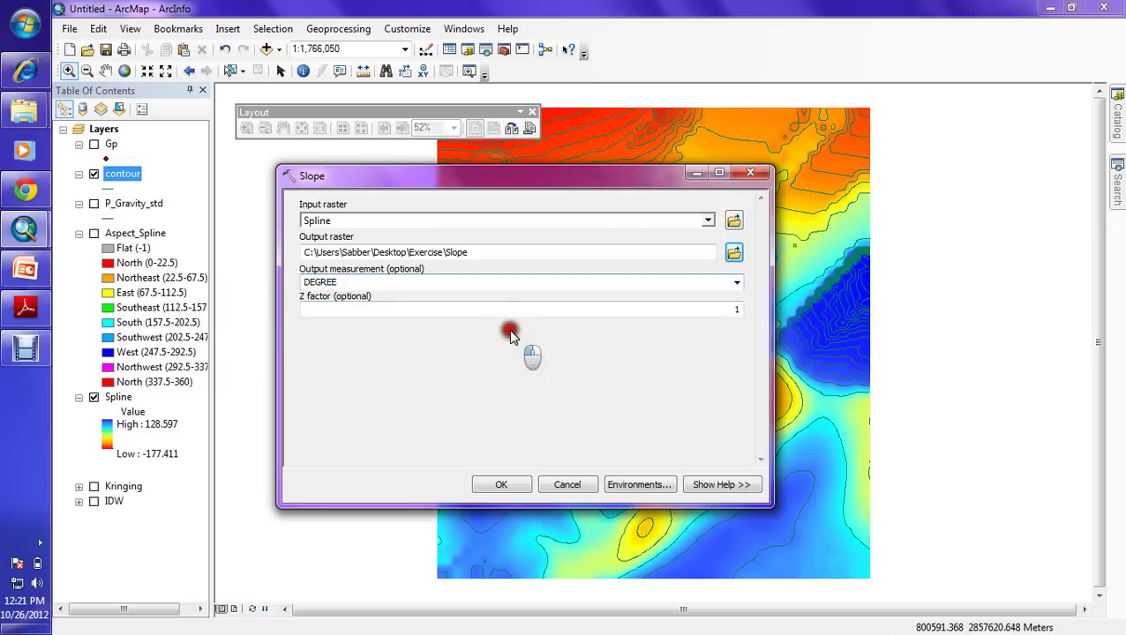
left_click(498, 485)
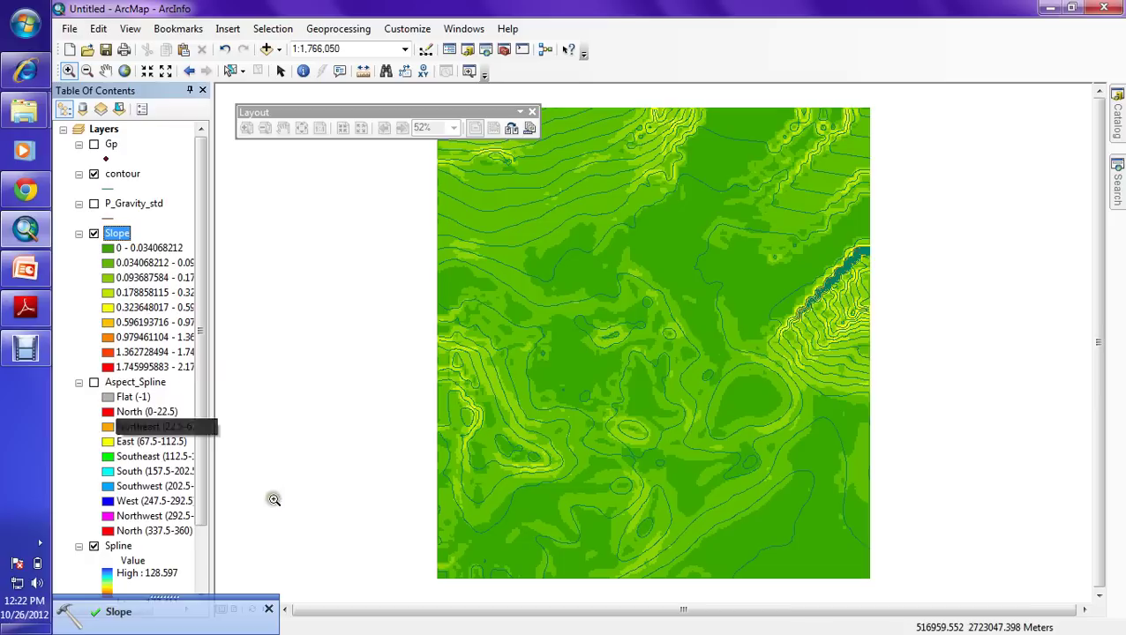
Hide the contour layer, examine the Slope raster up close around its central patches, and return to the full extent
left_click(94, 174)
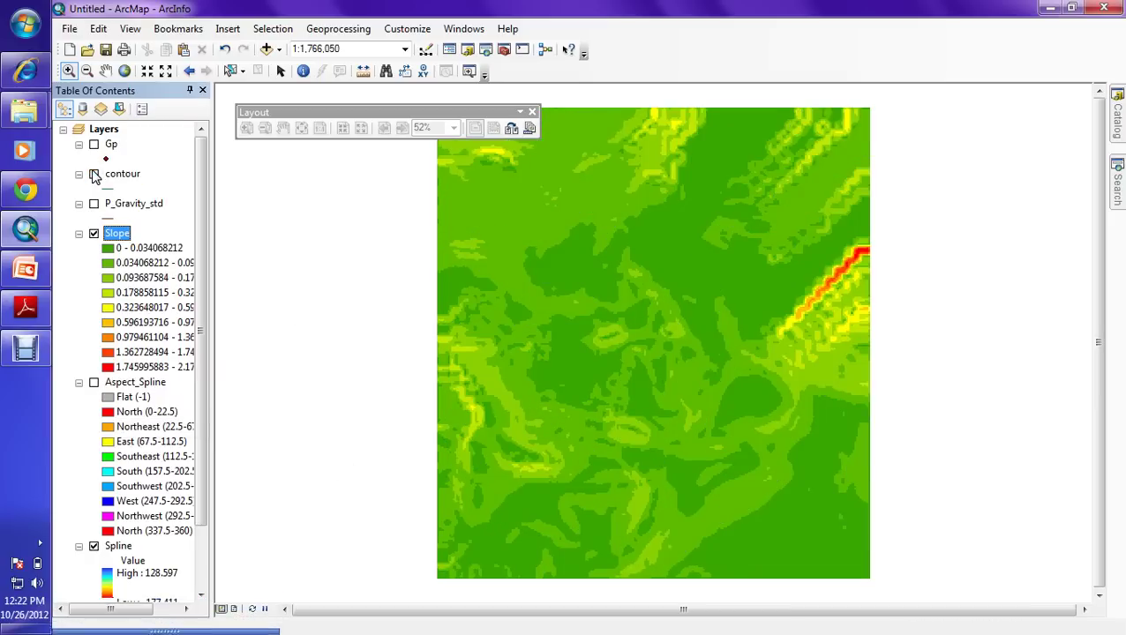
left_click_drag(467, 227, 855, 516)
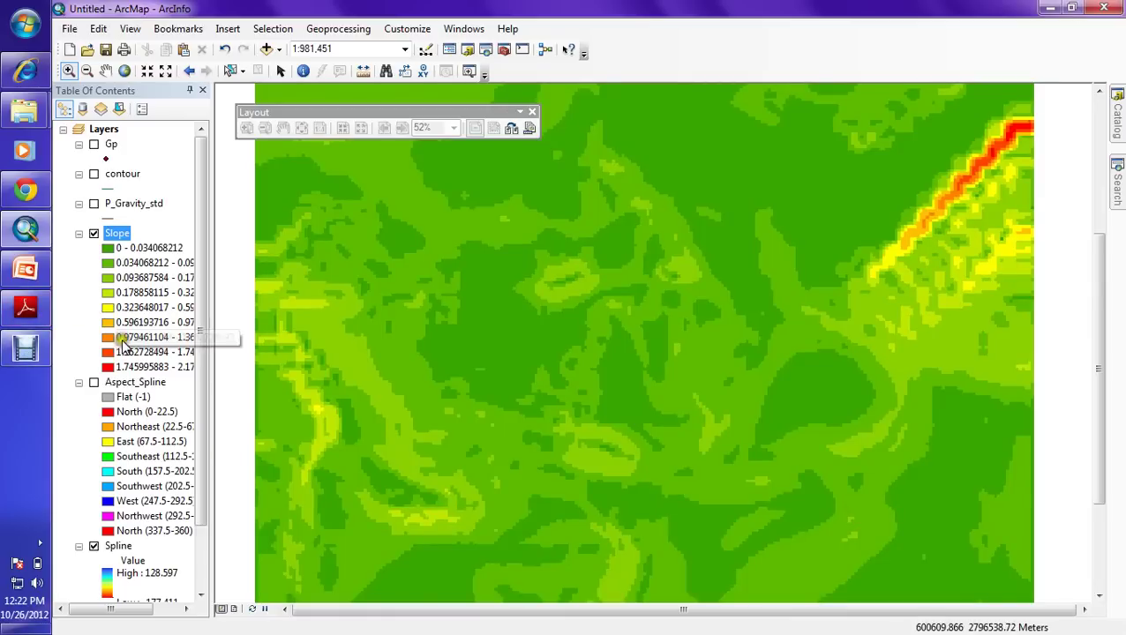
left_click(644, 357)
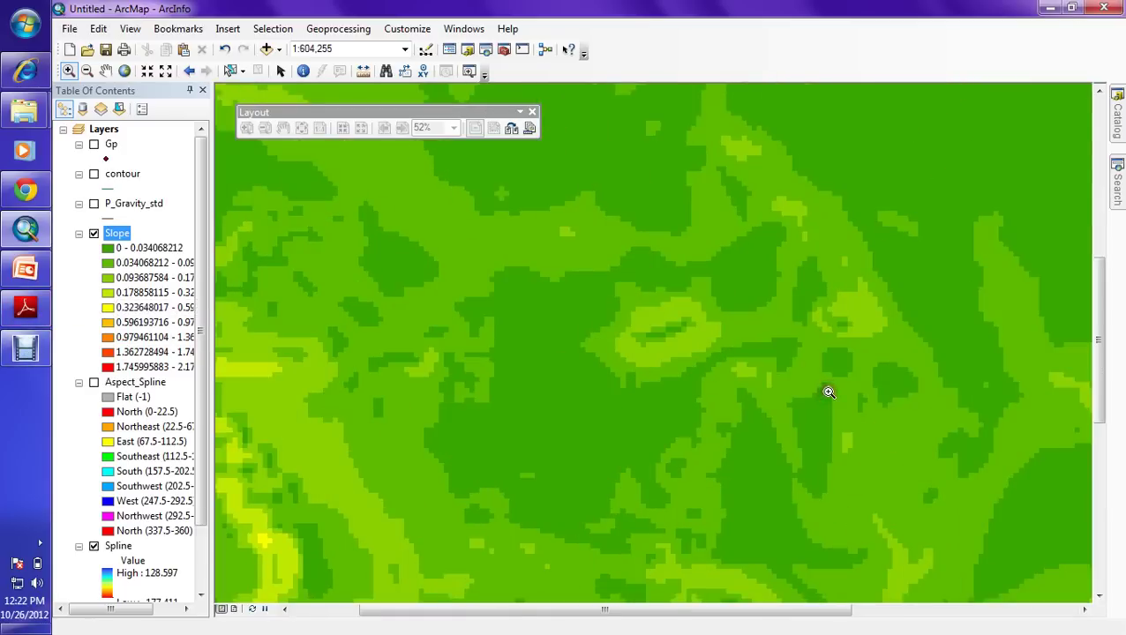
left_click_drag(560, 281, 778, 378)
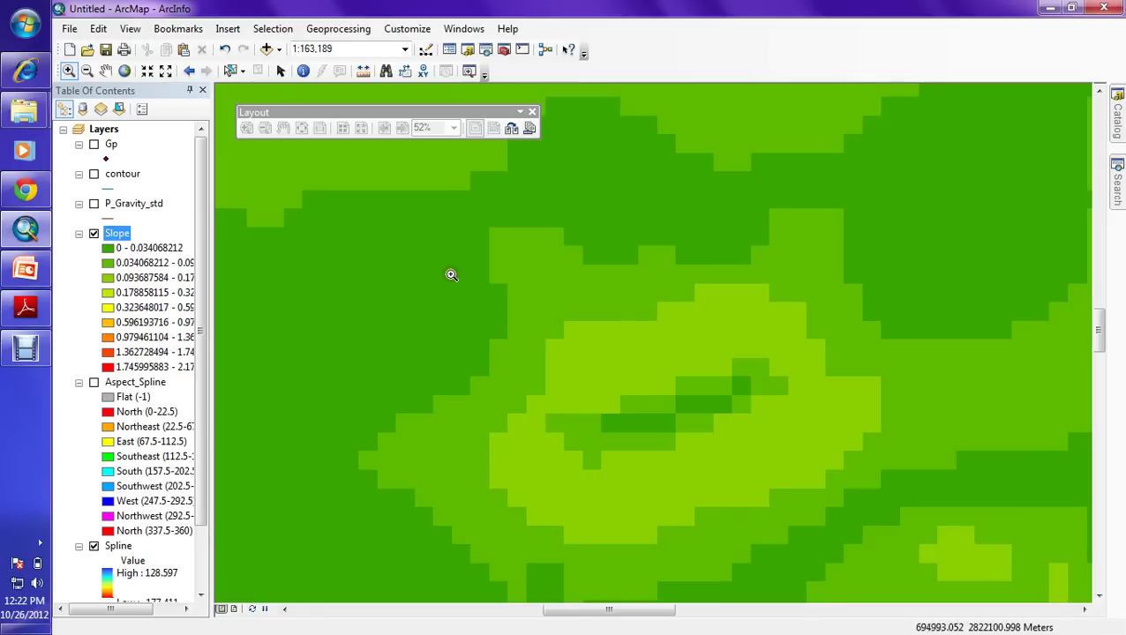
left_click(125, 71)
Widen the table of contents so the Slope class ranges are readable, and examine the dark-green area in the raster's upper middle
left_click_drag(213, 175, 287, 211)
left_click_drag(473, 213, 803, 347)
left_click_drag(377, 177, 812, 389)
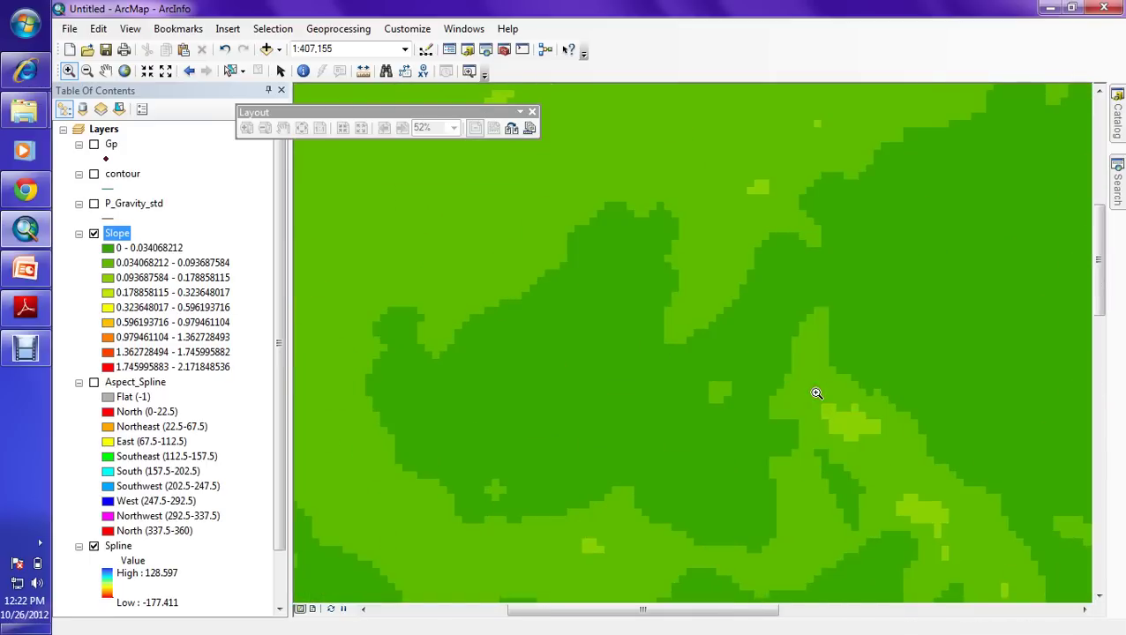
left_click(33, 339)
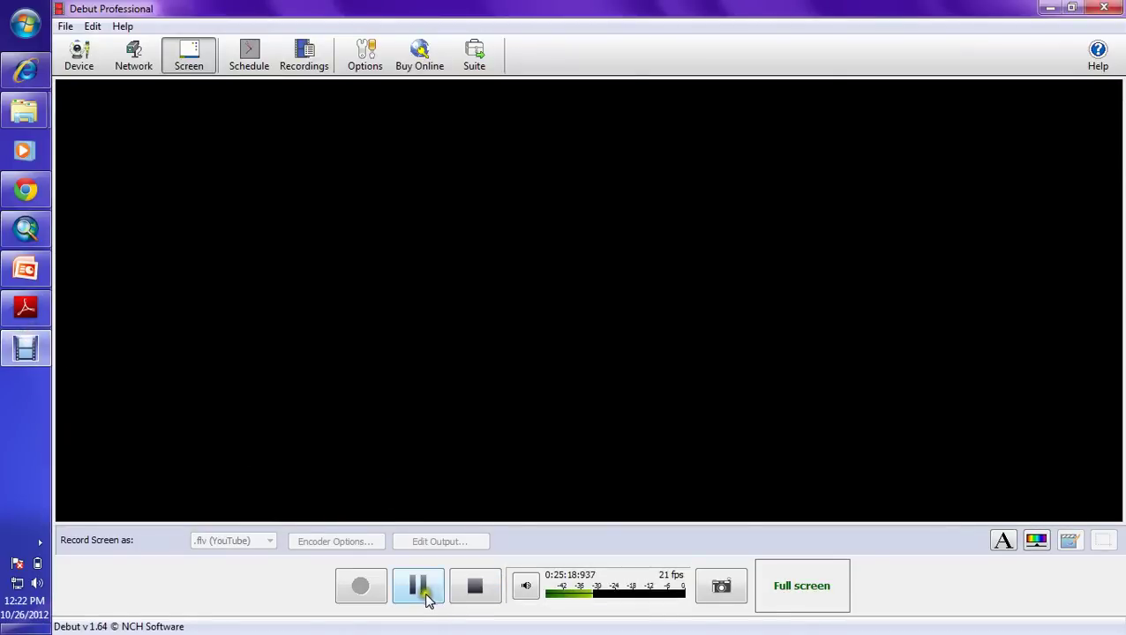
left_click(1050, 8)
Inspect the edge of the dark-green lowest-slope class at closer range and restore the full extent of the map
left_click_drag(364, 211, 744, 445)
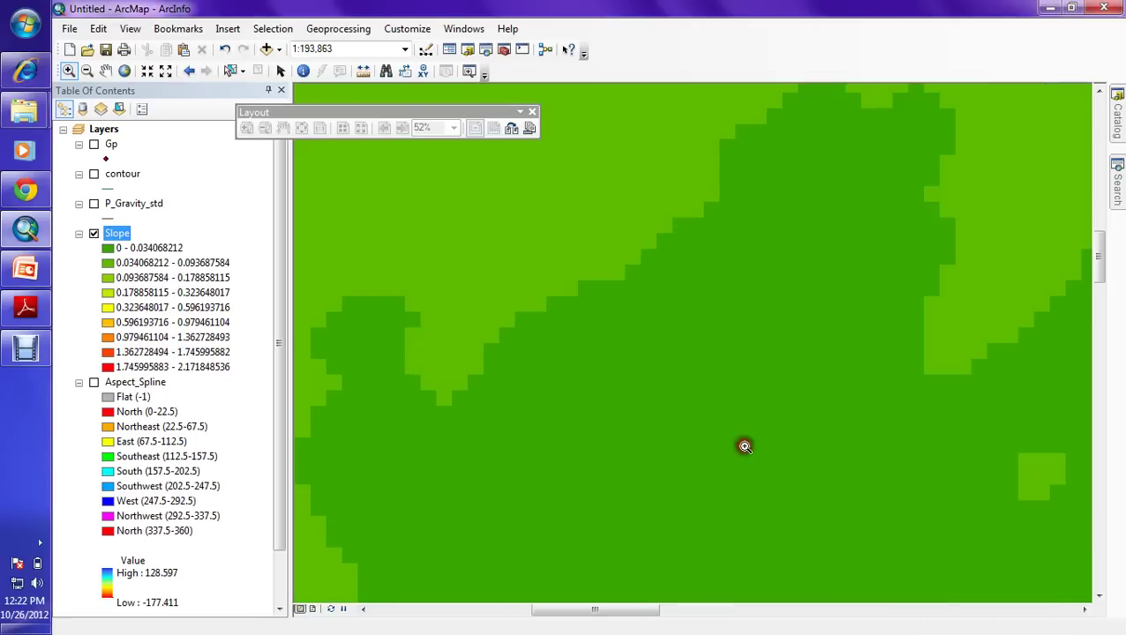
left_click(125, 71)
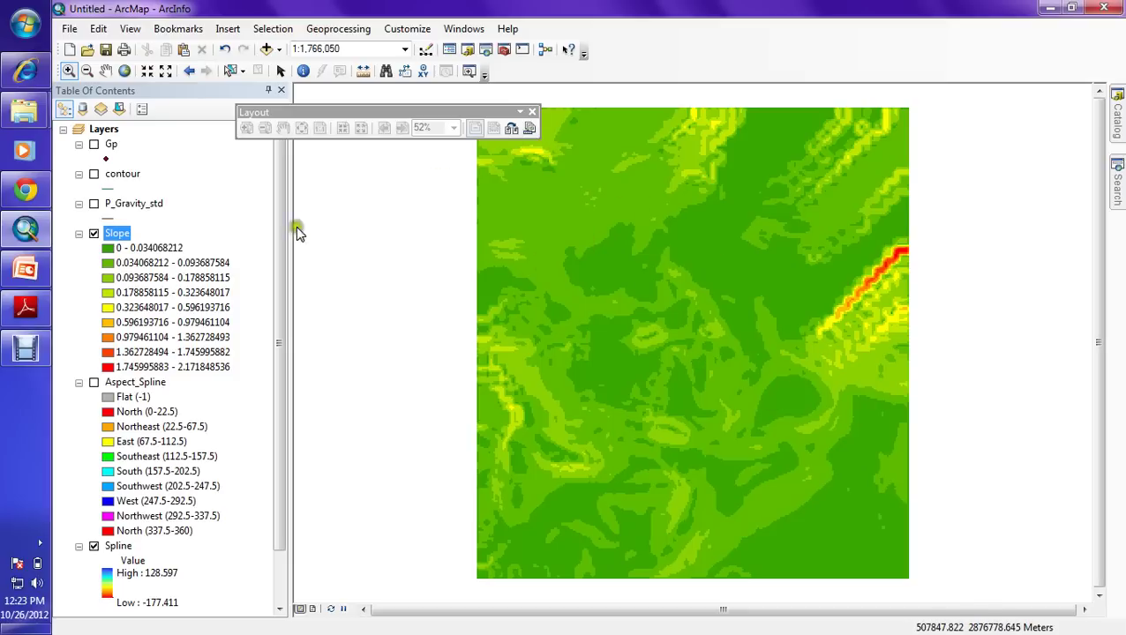
Look over the Hillshade, Contour List and Observer Points tools, and collapse the Surface toolset and the Spatial Analyst toolbox
left_click(1116, 123)
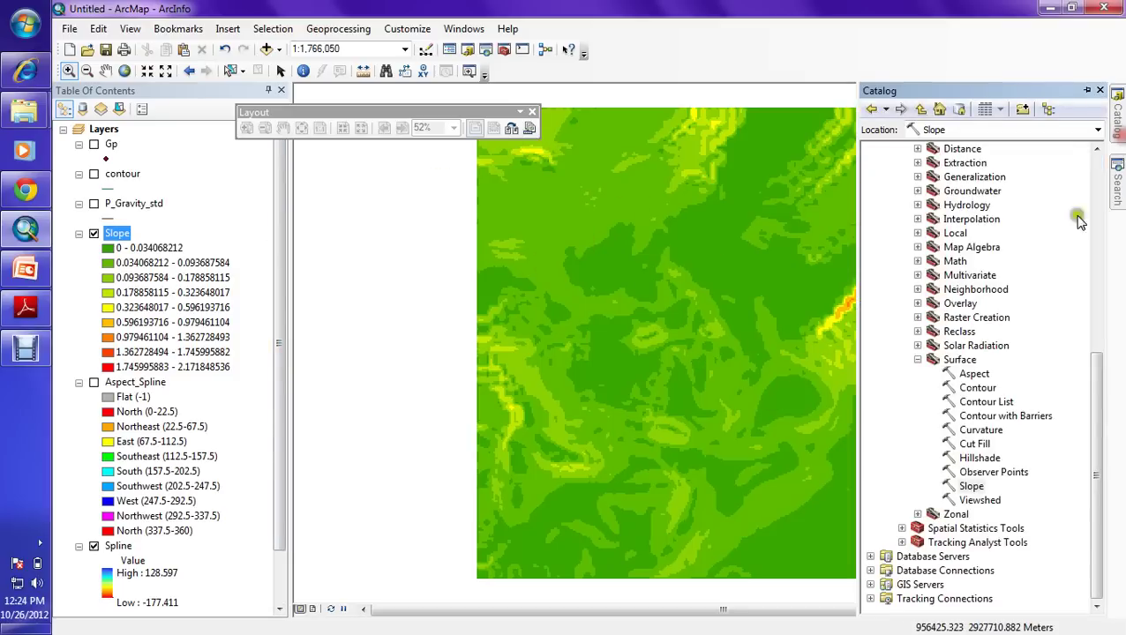
left_click(978, 458)
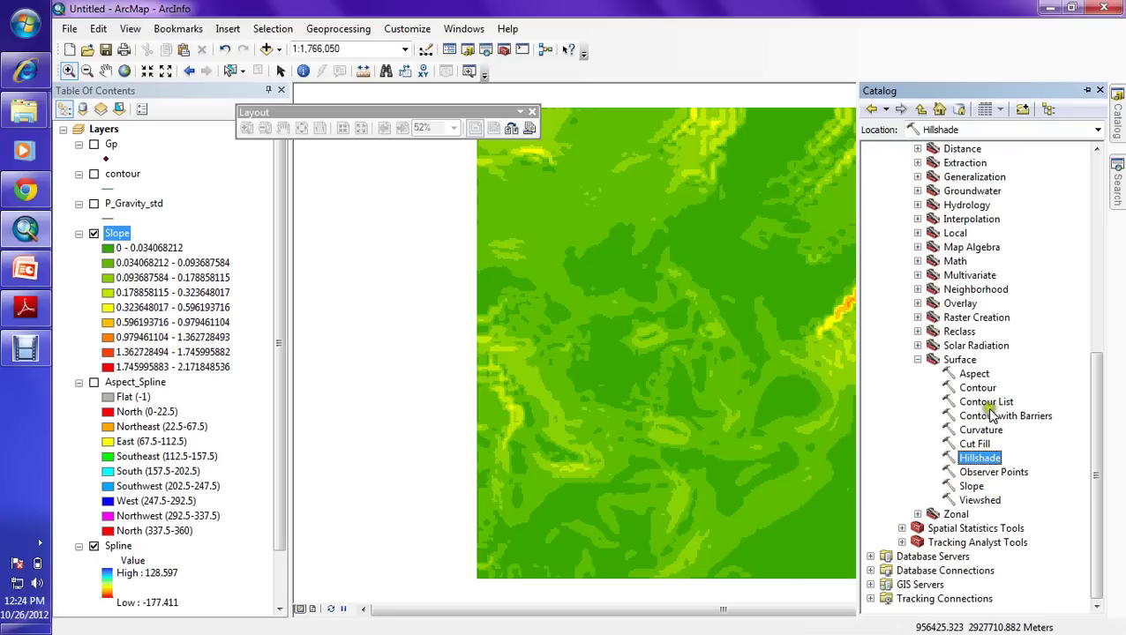
left_click(999, 402)
left_click(988, 474)
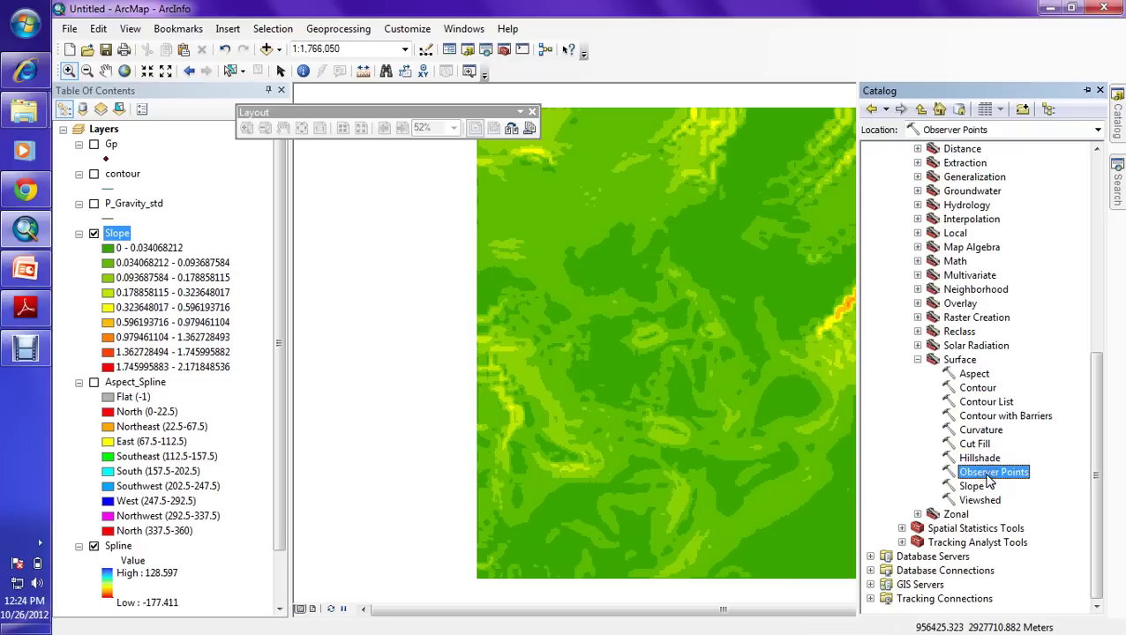
left_click(917, 360)
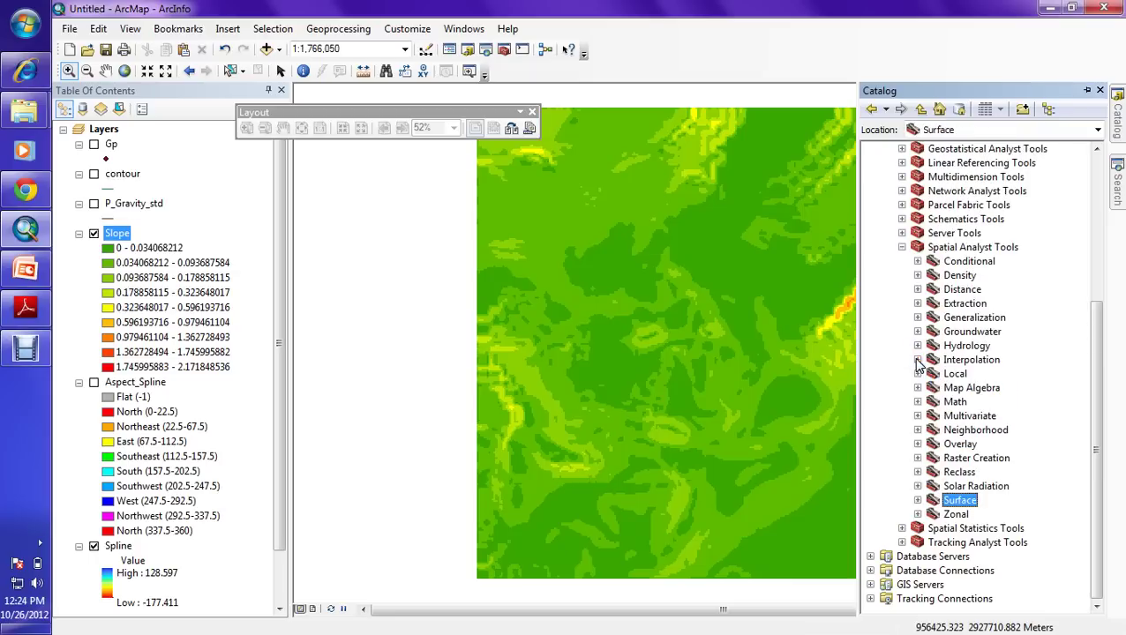
left_click(901, 247)
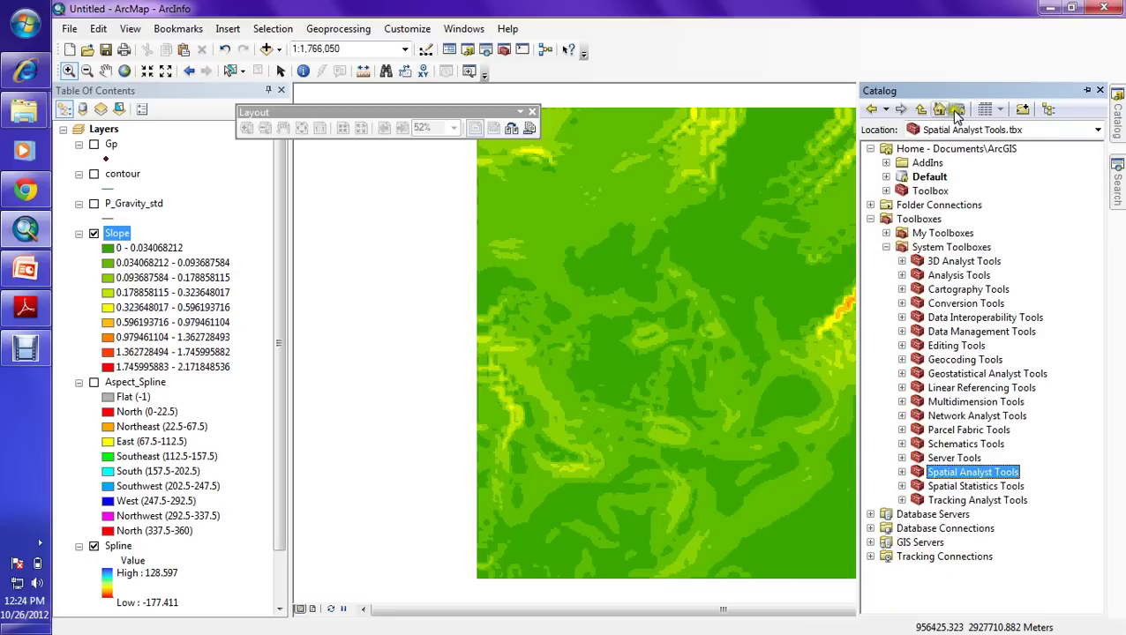